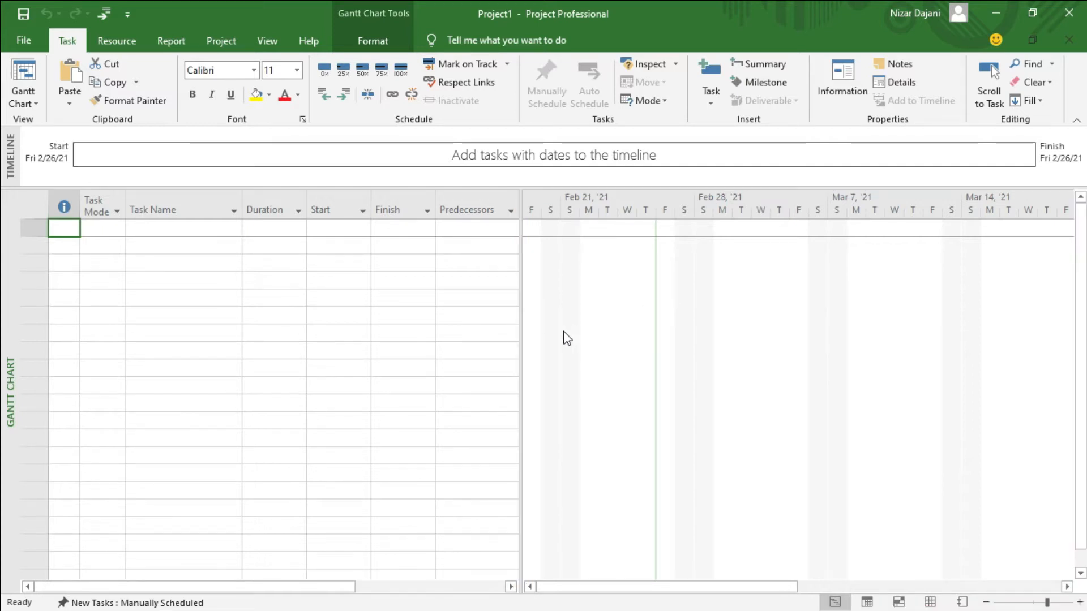
# Step: Widen the task table to expose its last columns and add an Actual Overtime Cost column after Resource Names
pyautogui.moveTo(521, 339); pyautogui.dragTo(732, 345)
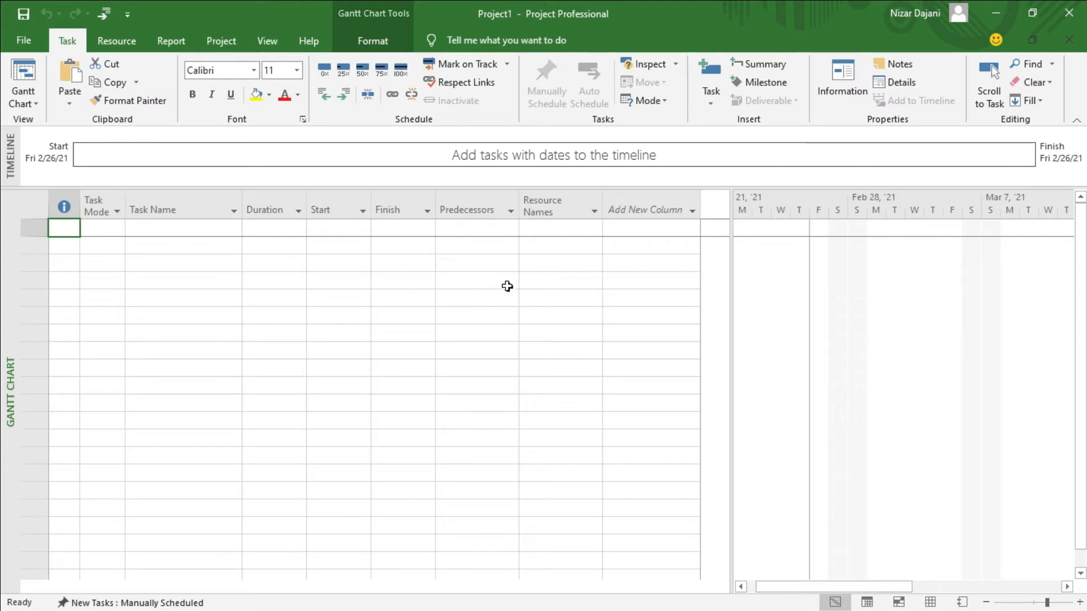
pyautogui.click(655, 206)
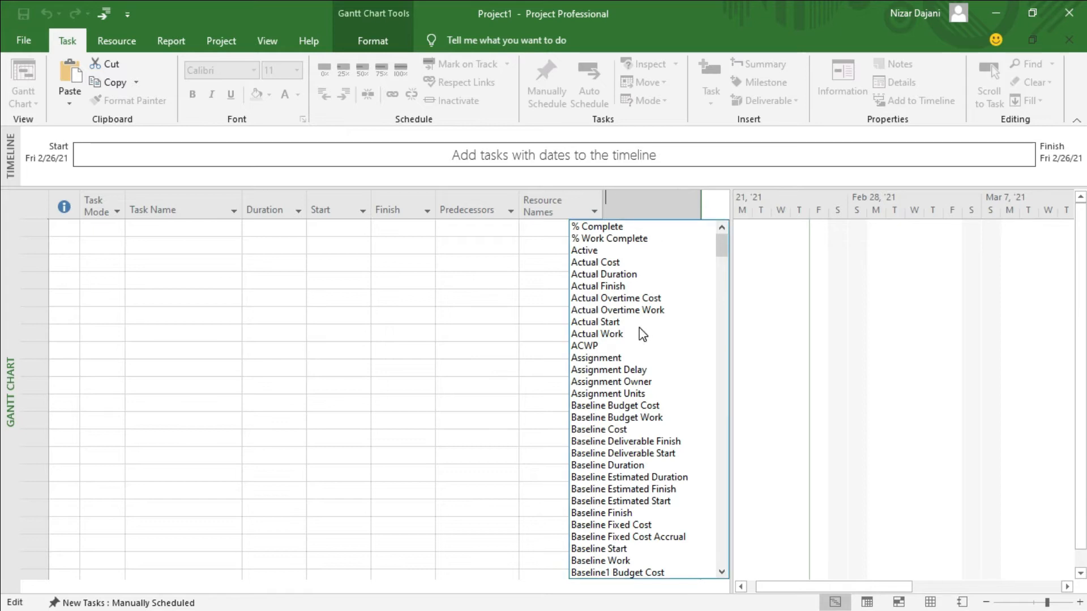
pyautogui.click(629, 298)
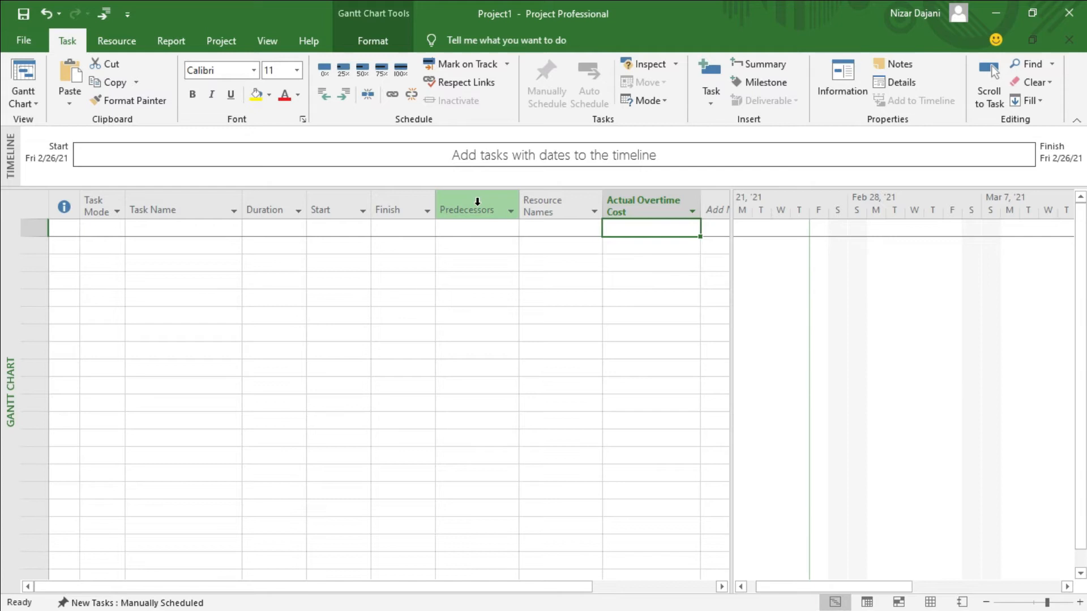
# Step: Insert a custom column titled "hello" before Predecessors, and delete that column again
pyautogui.rightClick(477, 202)
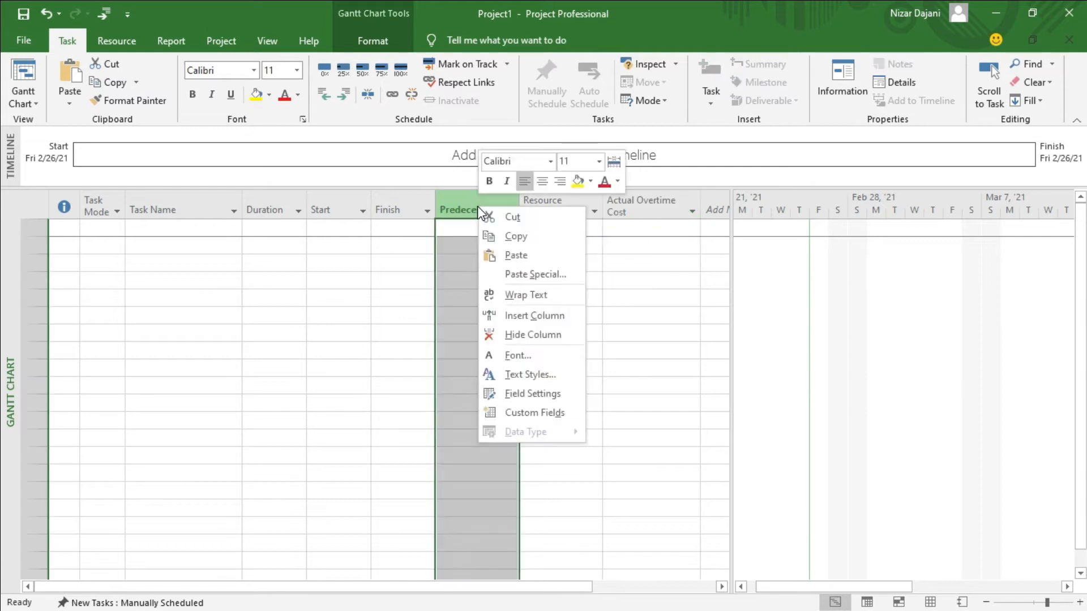
pyautogui.click(524, 317)
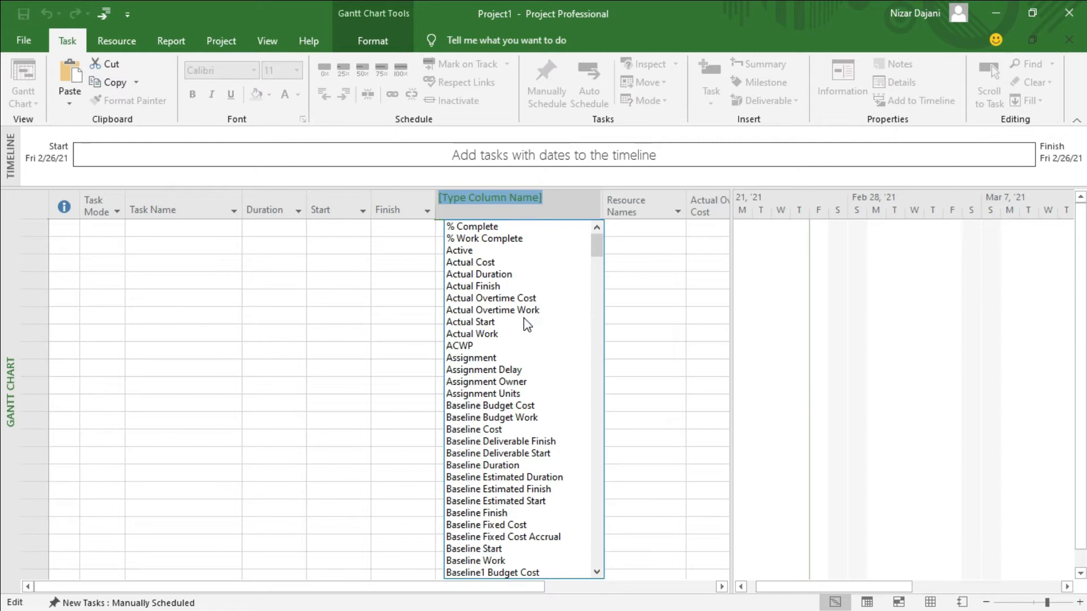
pyautogui.write('hello')
pyautogui.press('Return')
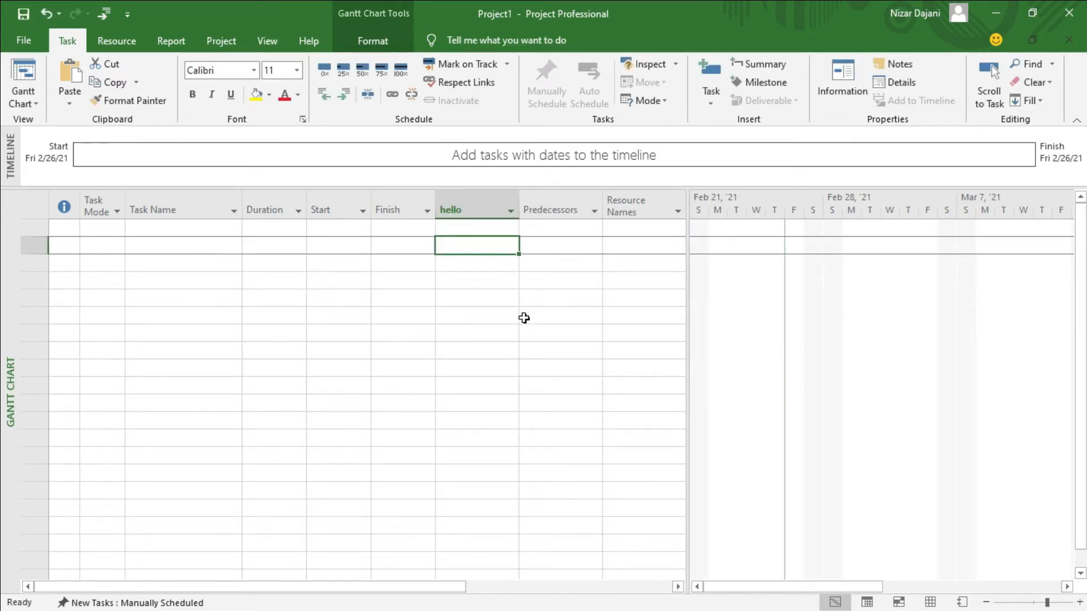
pyautogui.click(460, 205)
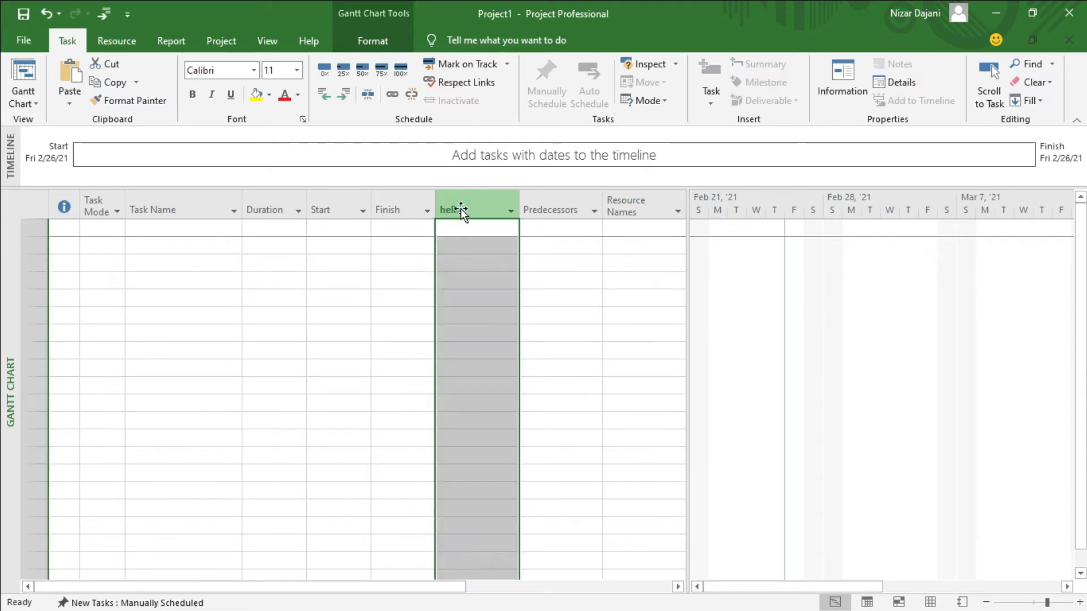
pyautogui.press('Delete')
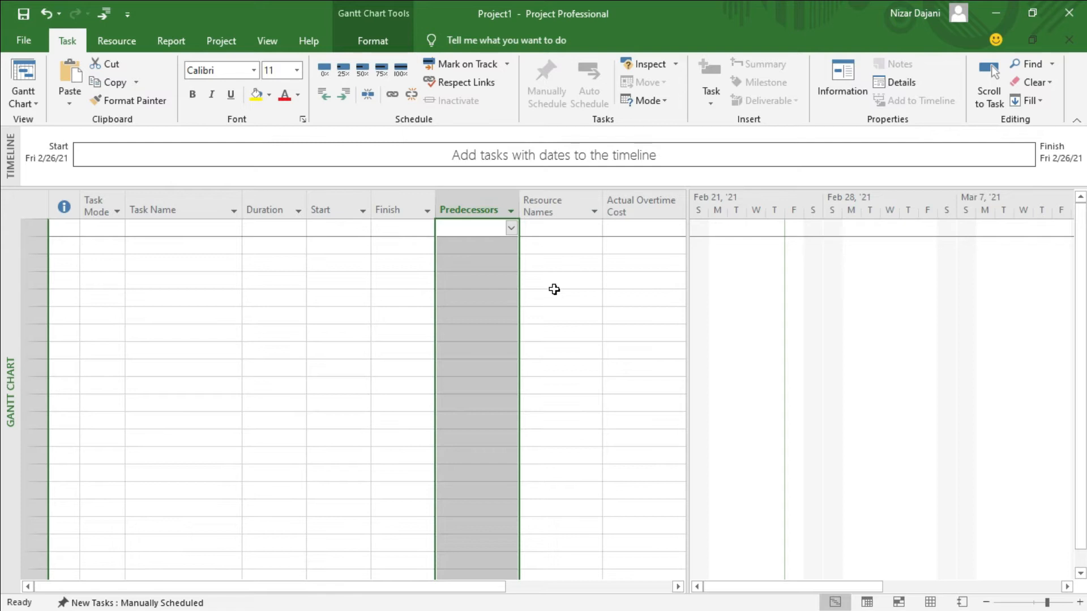
# Step: Move the Resource Names column between Duration and Start
pyautogui.click(548, 203)
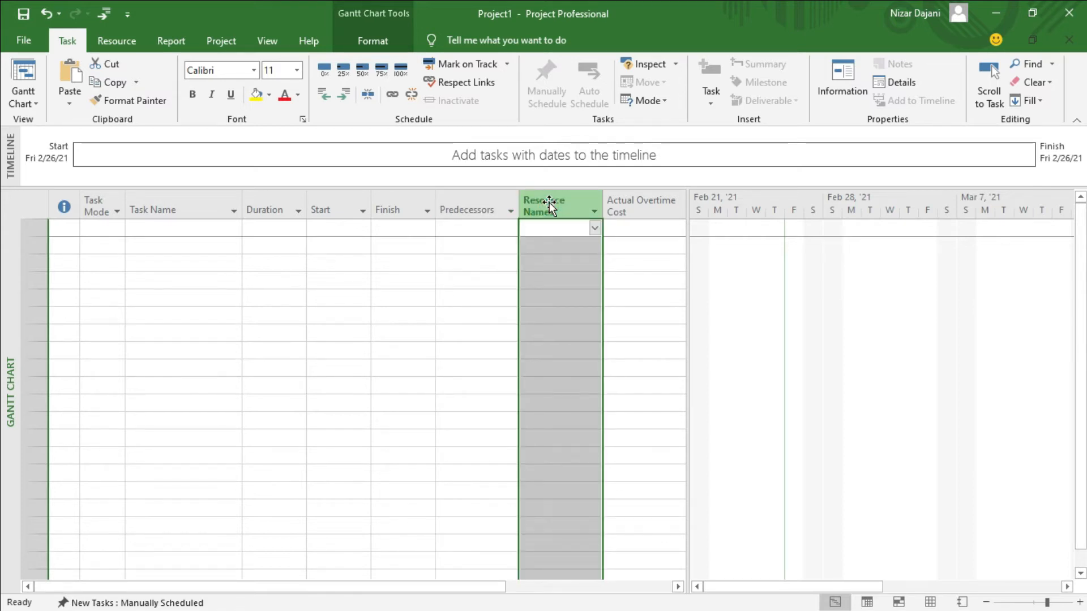
pyautogui.moveTo(549, 207); pyautogui.dragTo(301, 211)
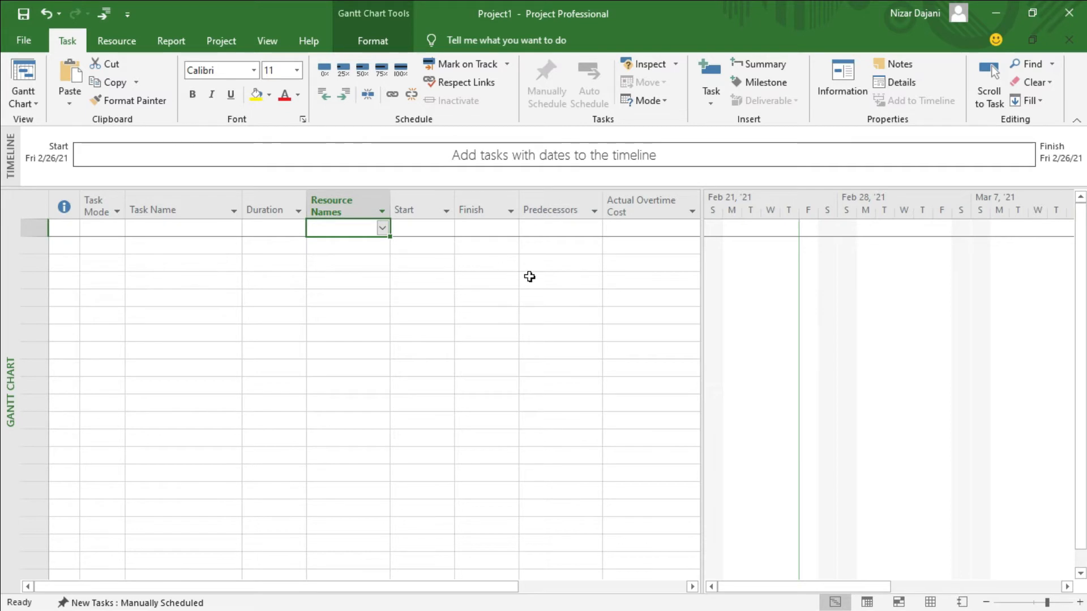
# Step: Enlarge the Gantt chart area and examine its weekend shading at different dates and timescale zoom levels
pyautogui.moveTo(702, 316); pyautogui.dragTo(365, 340)
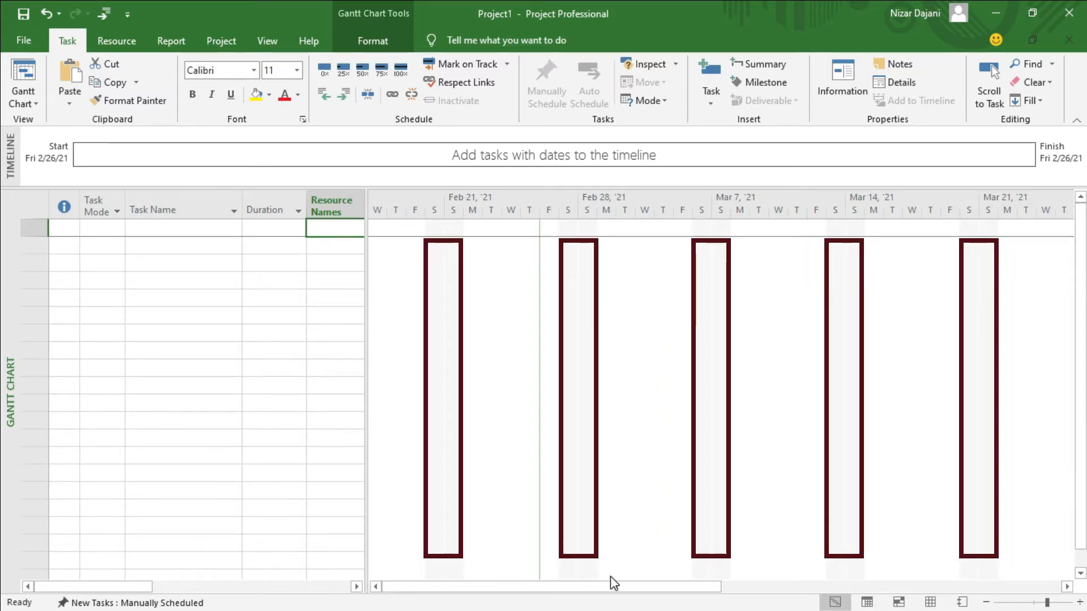
pyautogui.moveTo(620, 586)
pyautogui.mouseDown()
pyautogui.moveTo(869, 590)
pyautogui.moveTo(633, 596)
pyautogui.mouseUp()
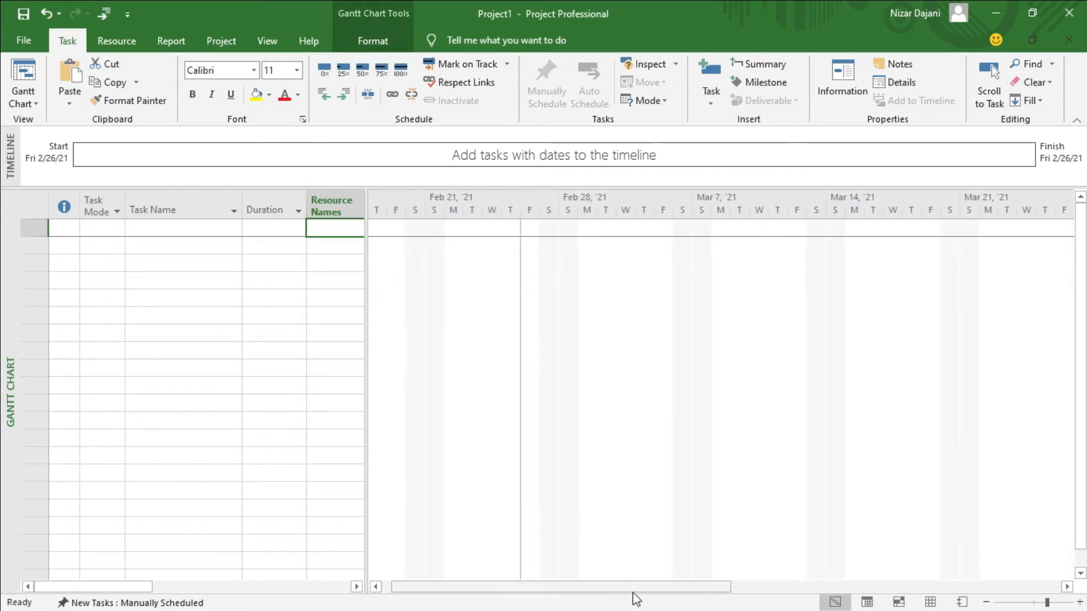
pyautogui.click(987, 604)
pyautogui.click(986, 603)
pyautogui.click(986, 604)
pyautogui.click(1079, 602)
pyautogui.click(1079, 603)
pyautogui.click(1080, 602)
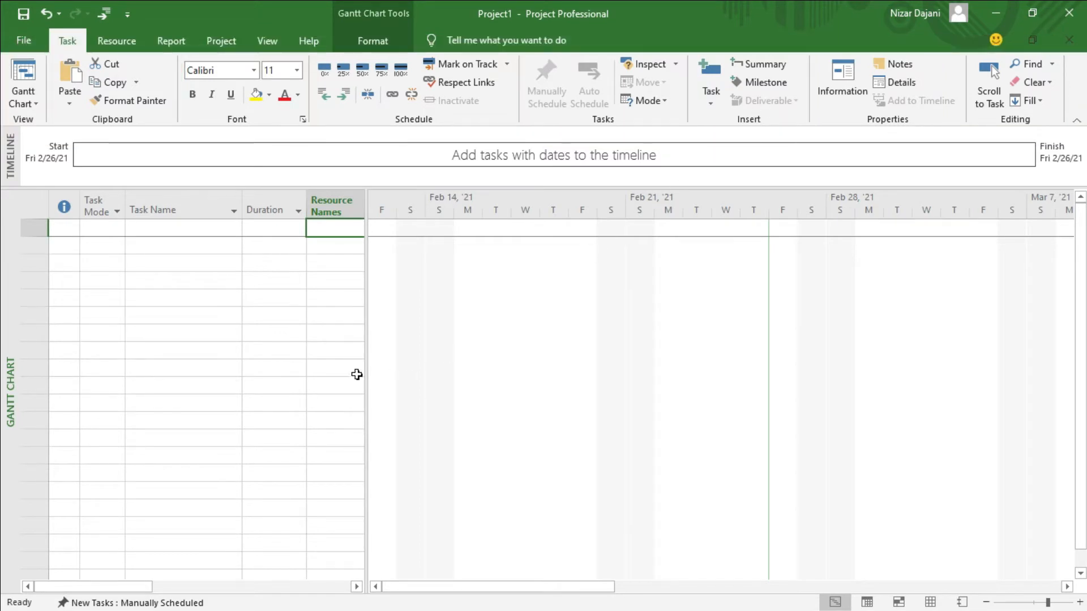
# Step: Enter five tasks in the first rows of the task table: Define, Plan, Execute, Close and Project Completion
pyautogui.moveTo(366, 351); pyautogui.dragTo(802, 350)
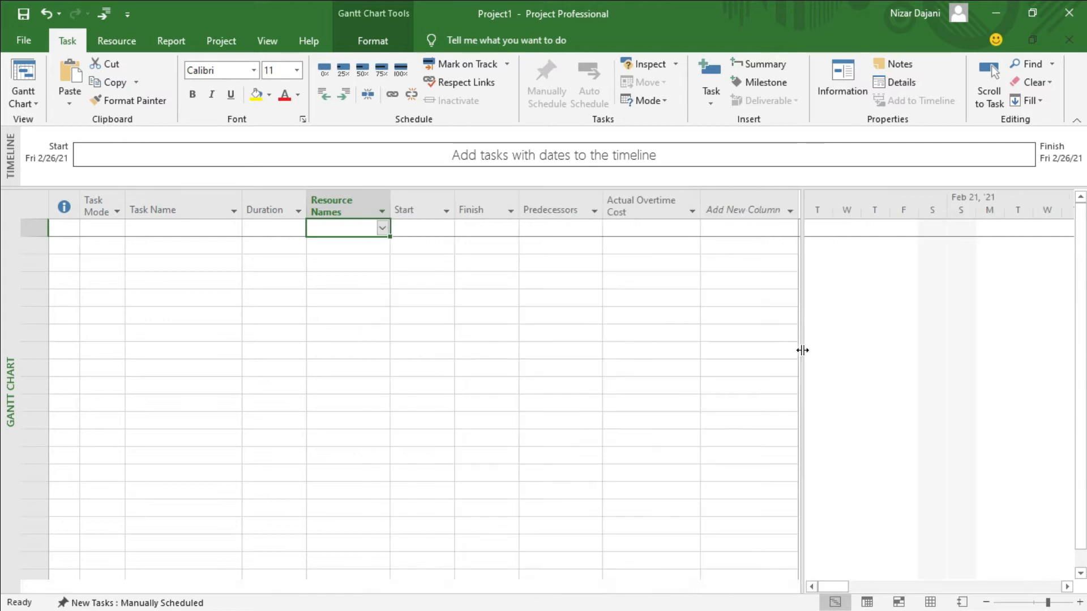
pyautogui.click(153, 228)
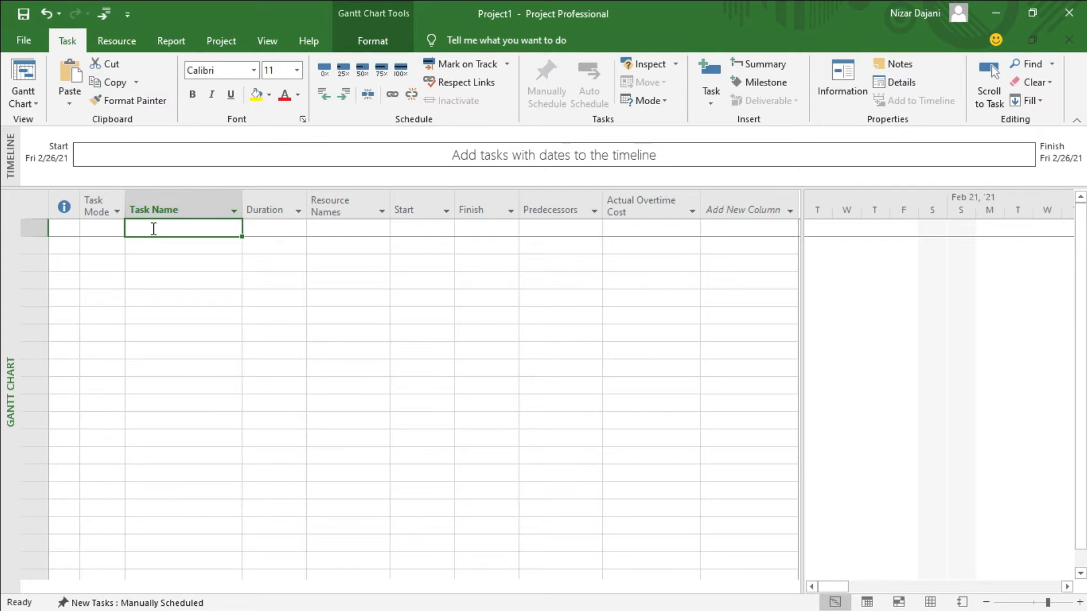
pyautogui.write('Defin')
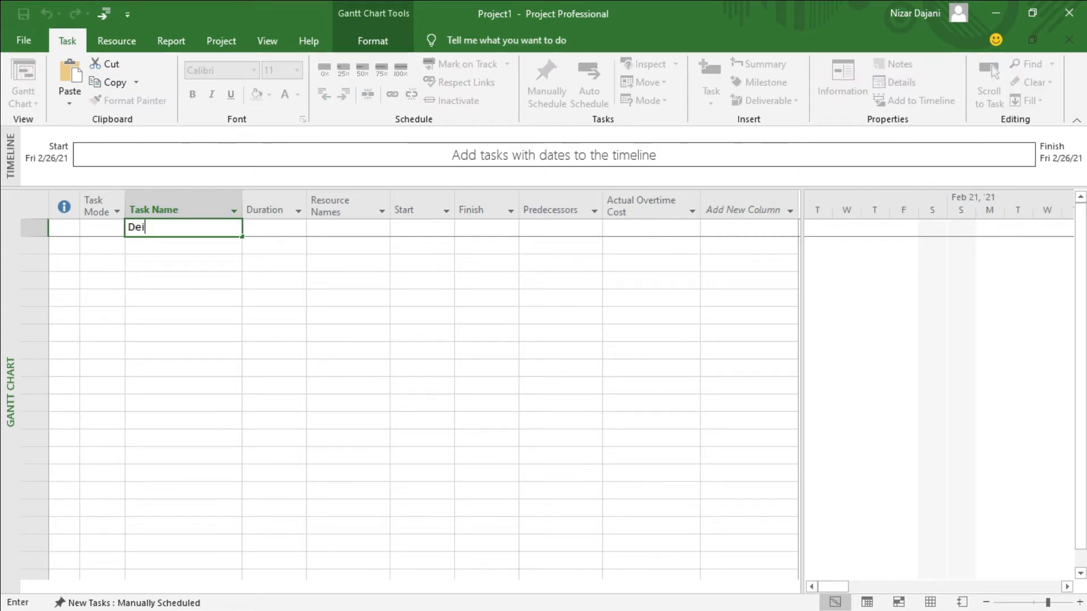
pyautogui.write('e')
pyautogui.press('Return')
pyautogui.write('Plan')
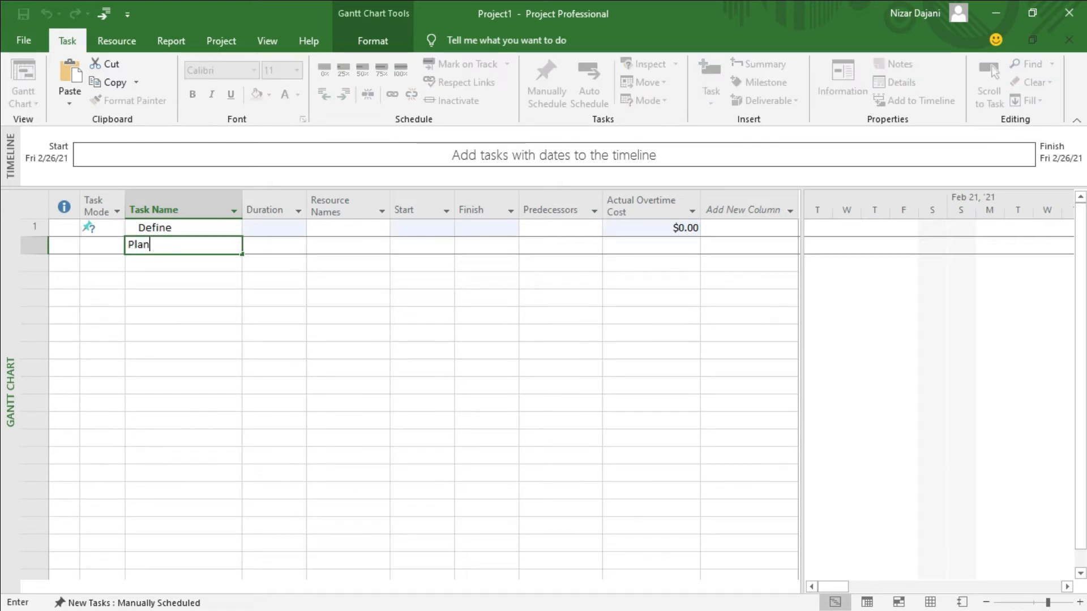
pyautogui.press('Return')
pyautogui.write('Exe')
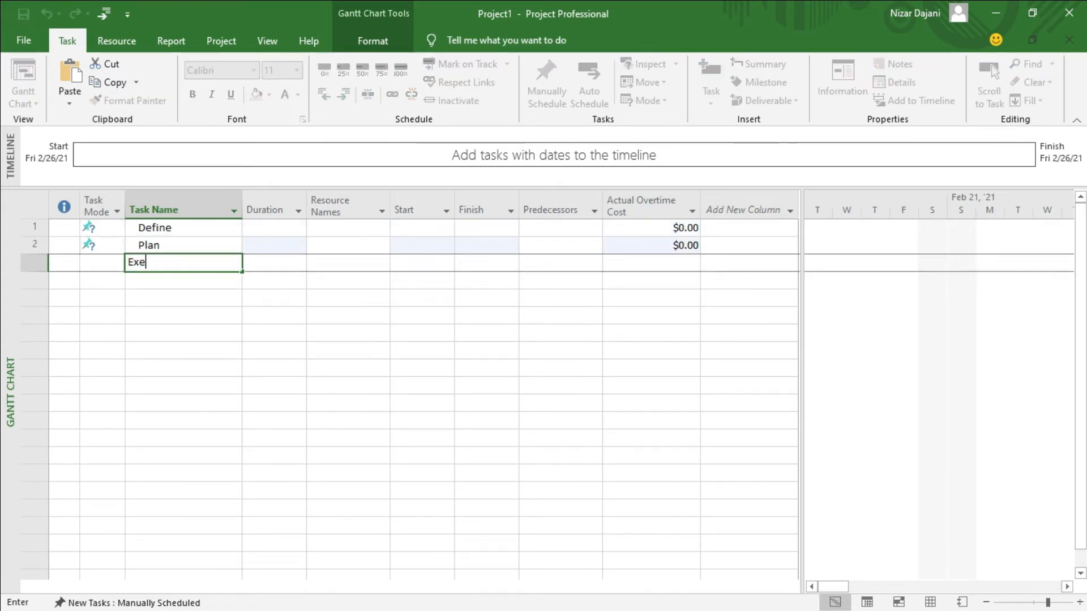
pyautogui.write('cute')
pyautogui.press('Return')
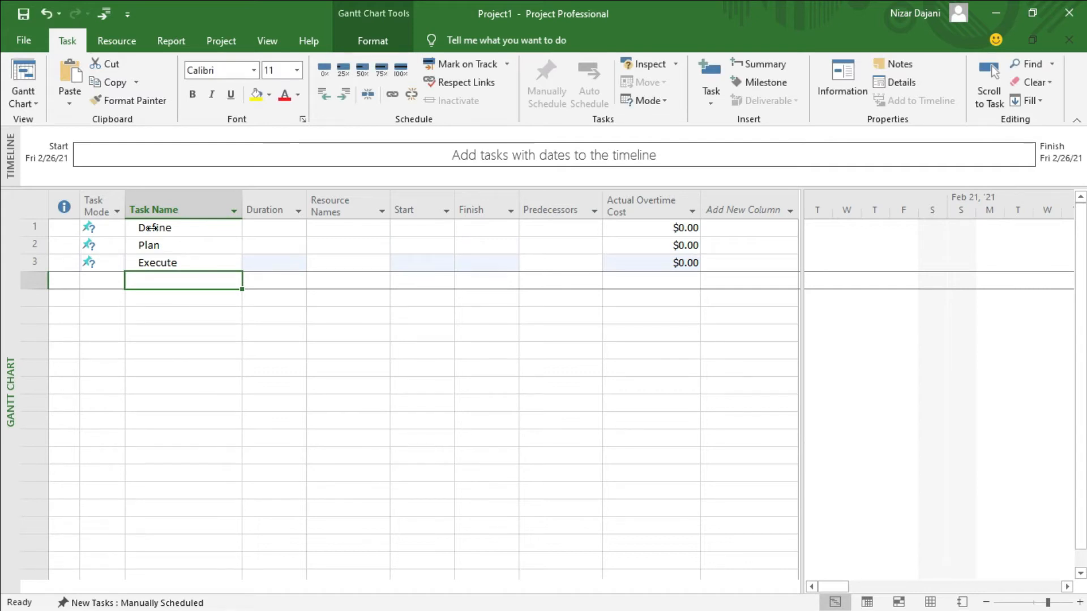
pyautogui.write('Close')
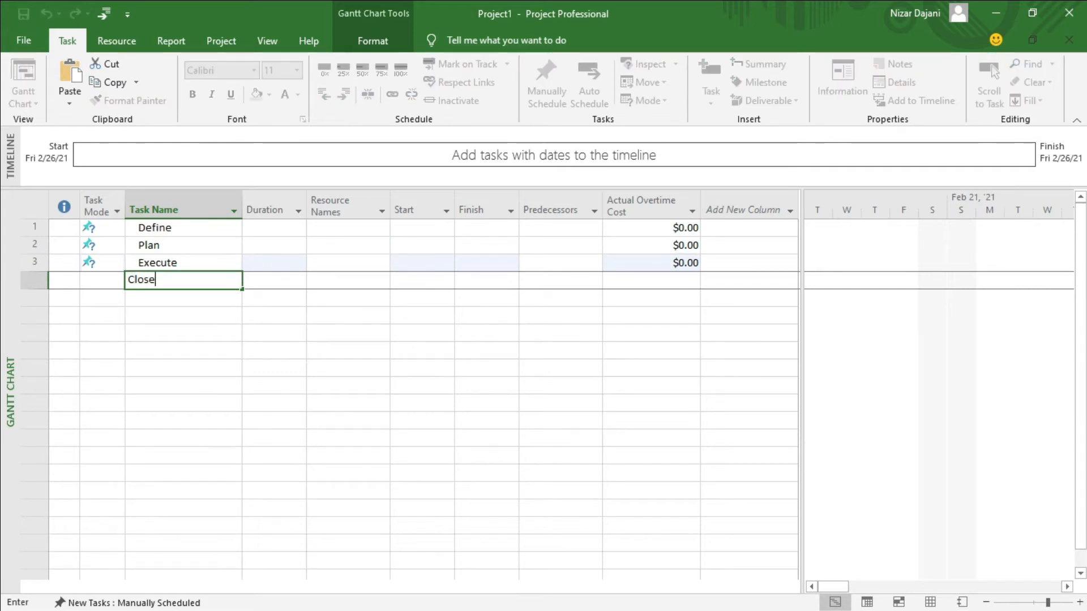
pyautogui.press('Return')
pyautogui.write('Pro')
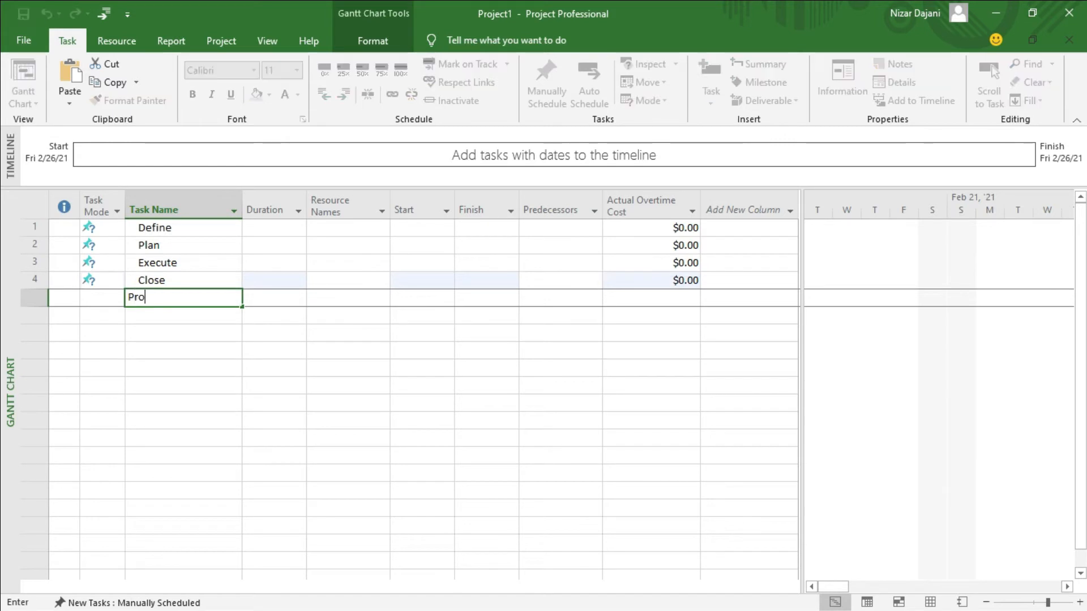
pyautogui.write('ject Completion')
pyautogui.press('Return')
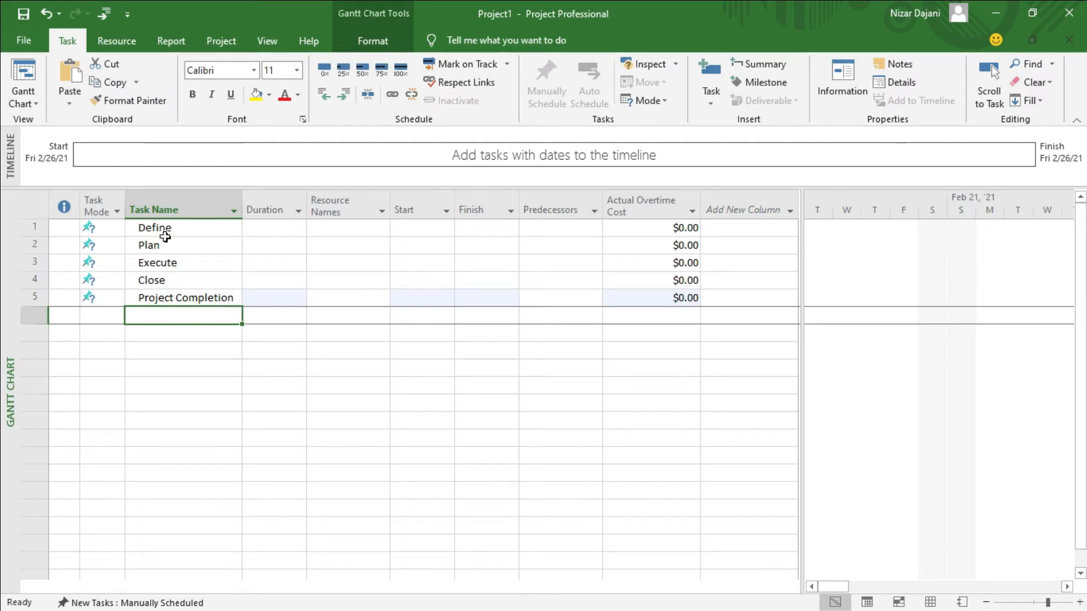
# Step: Set the duration of the Define task to 5 days and of the Plan task to 7 days
pyautogui.click(277, 232)
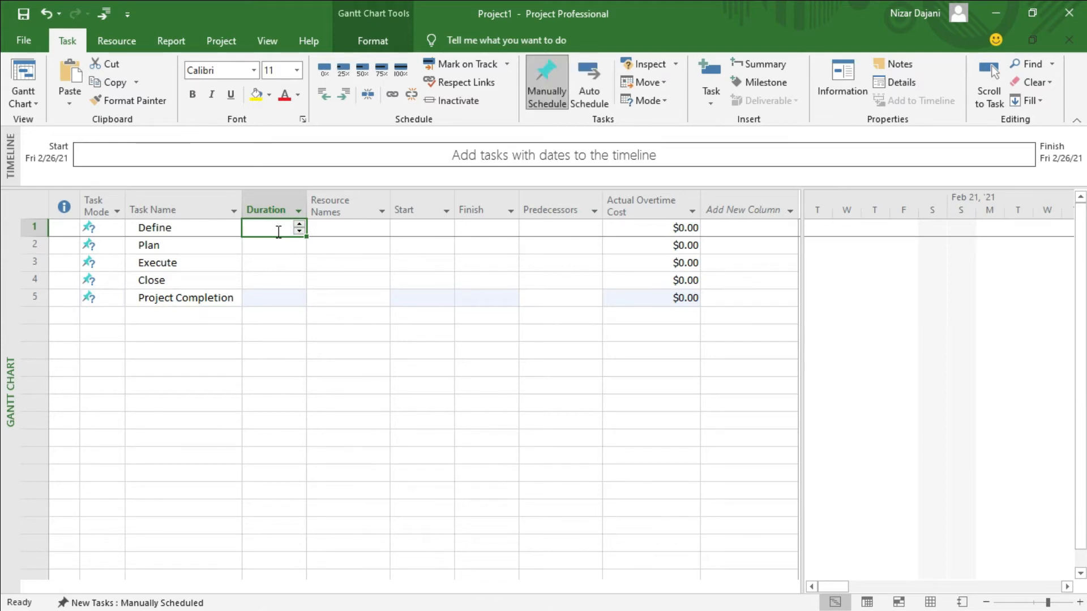
pyautogui.write('5')
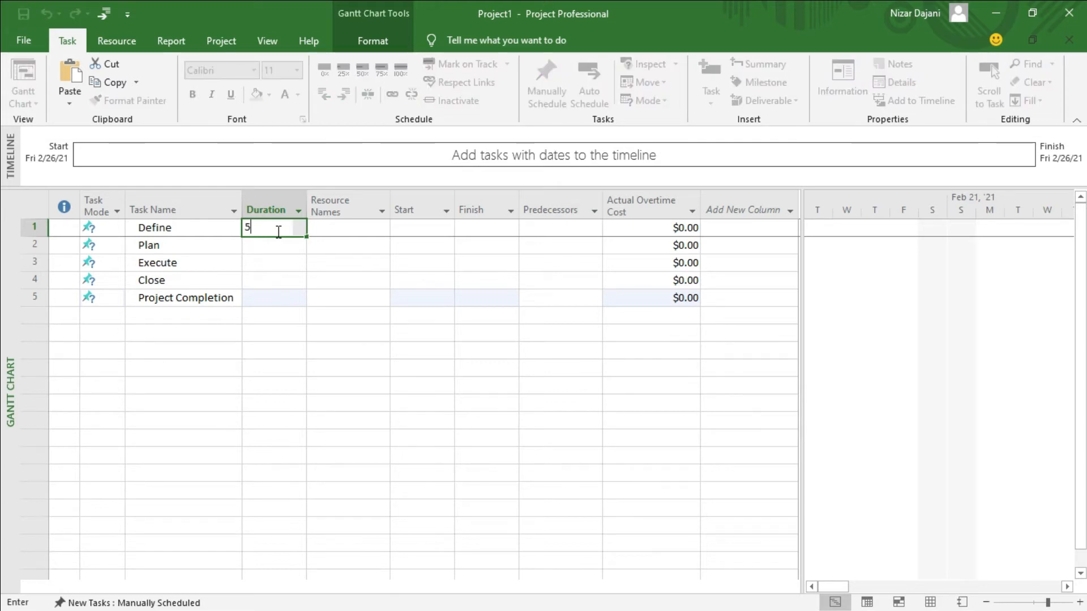
pyautogui.press('Return')
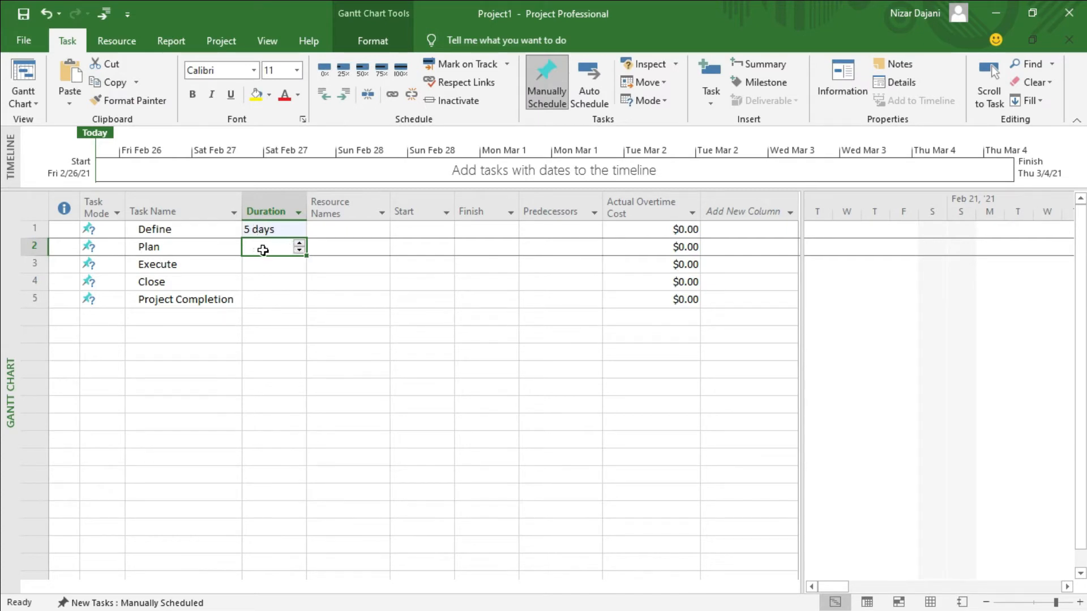
pyautogui.click(300, 243)
pyautogui.click(300, 244)
pyautogui.click(300, 244)
pyautogui.click(300, 242)
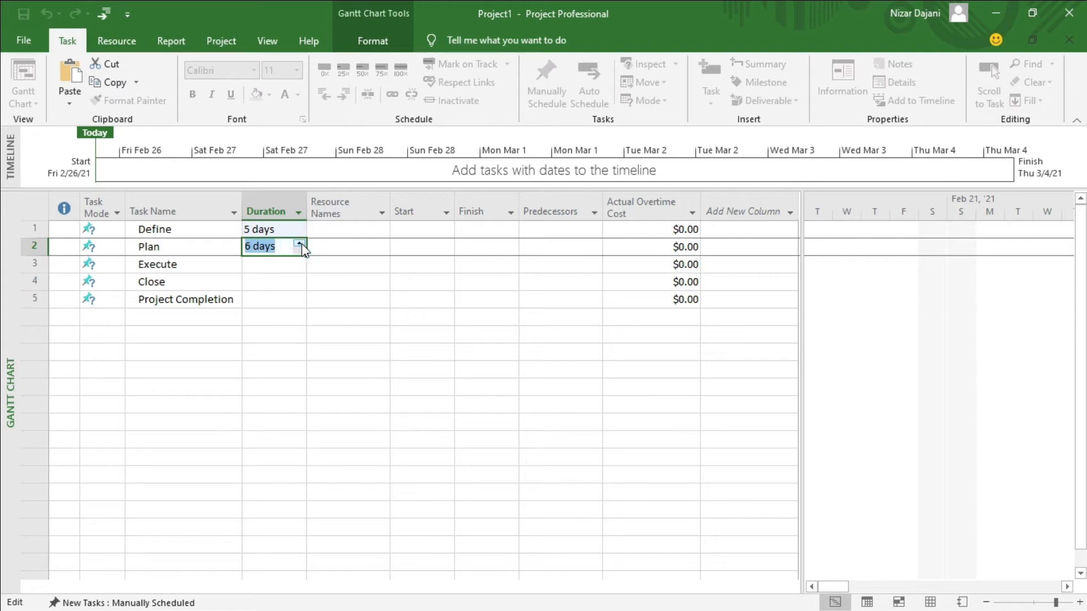
pyautogui.press('Return')
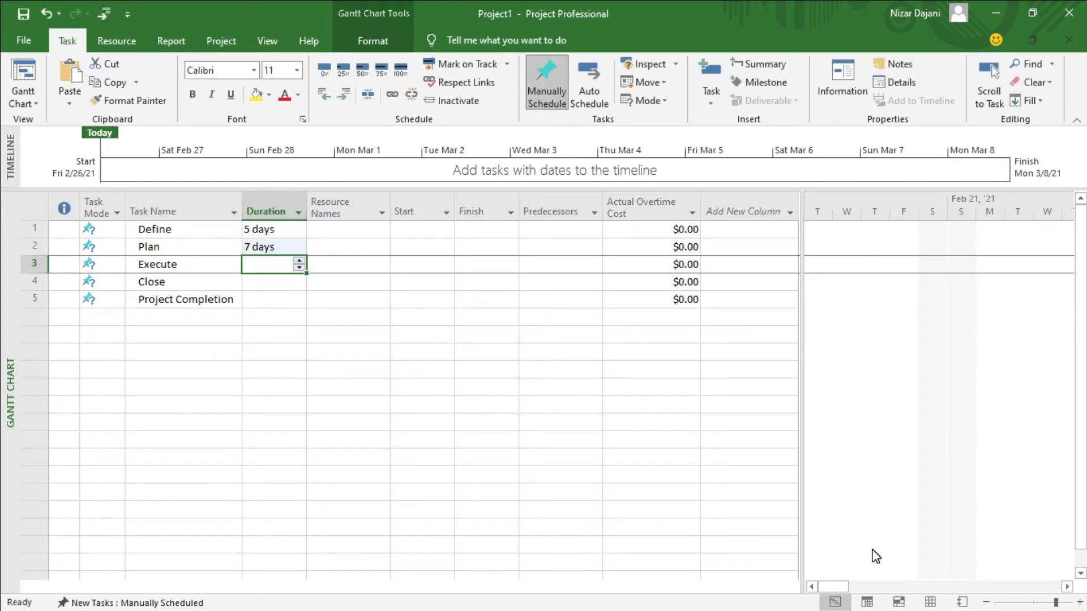
# Step: Format the Define task's Gantt bar with a dark orange theme color for its middle section
pyautogui.moveTo(832, 595); pyautogui.dragTo(841, 596)
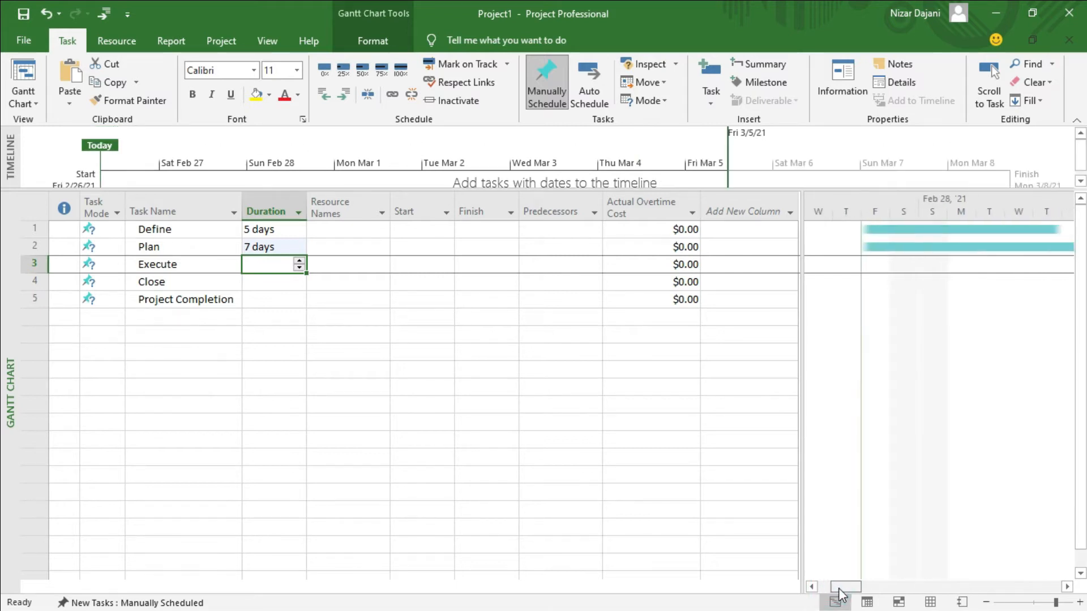
pyautogui.moveTo(802, 374); pyautogui.dragTo(550, 384)
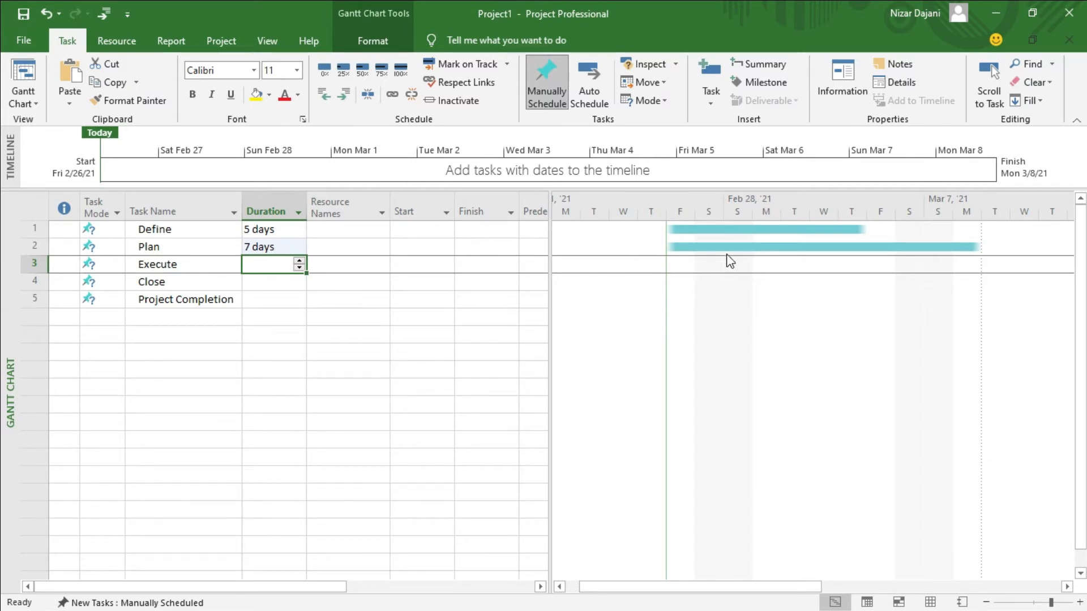
pyautogui.doubleClick(731, 228)
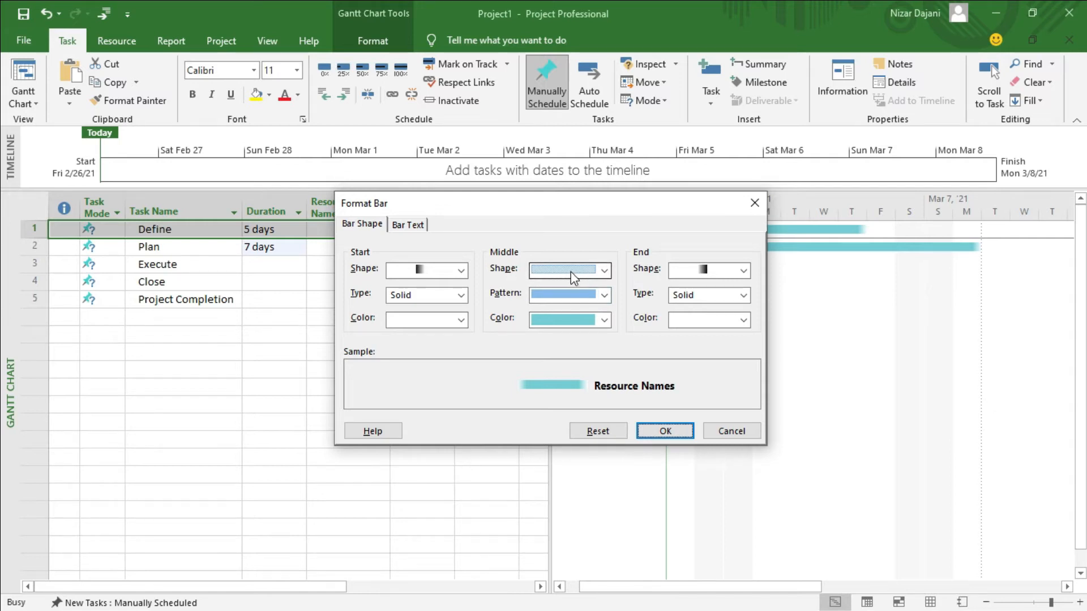
pyautogui.click(605, 320)
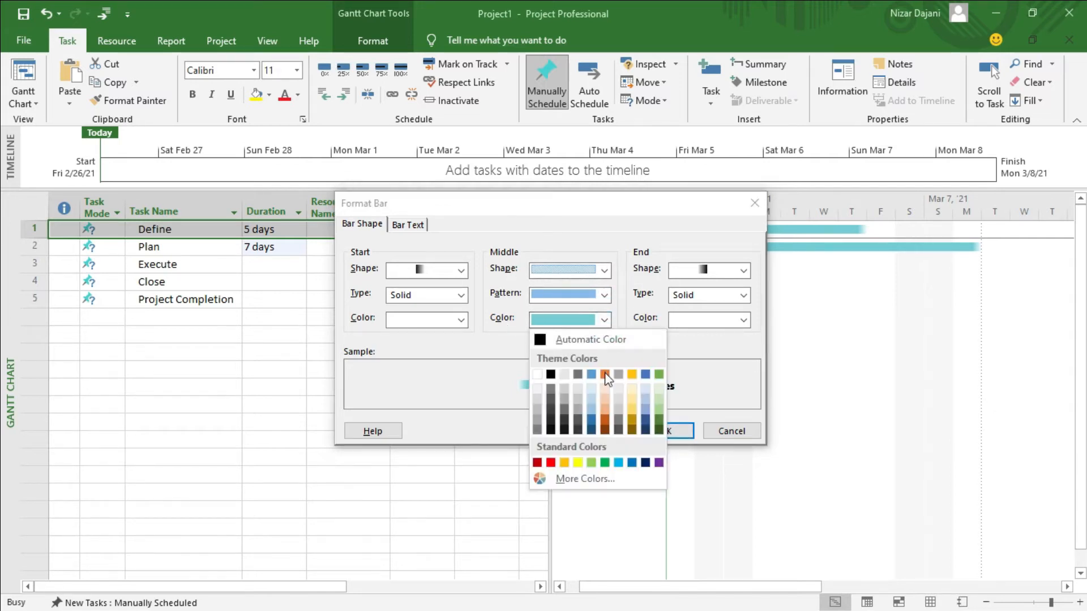
pyautogui.click(605, 421)
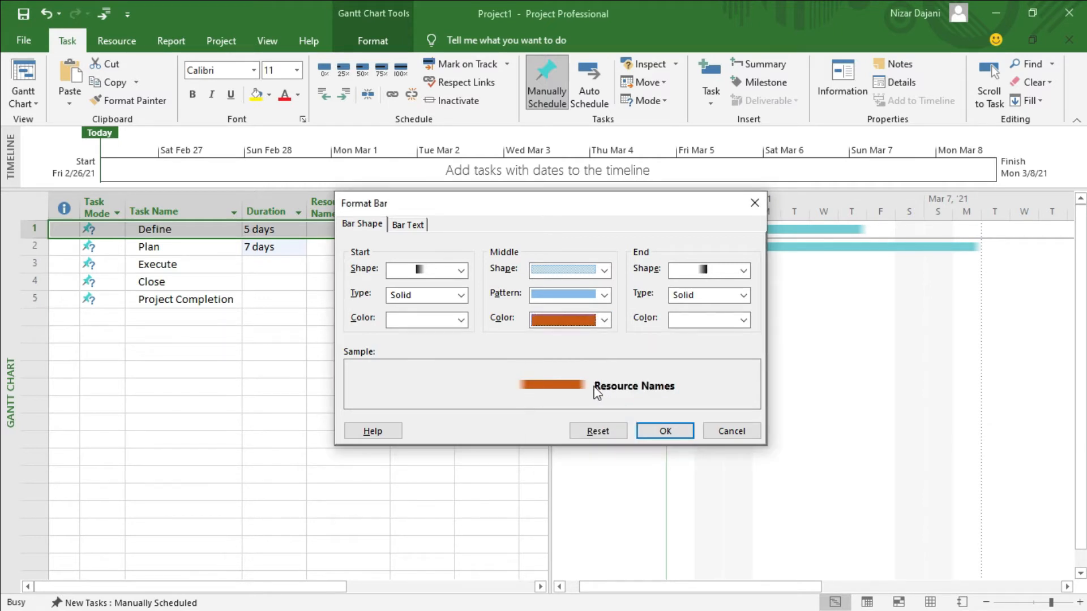
pyautogui.click(666, 429)
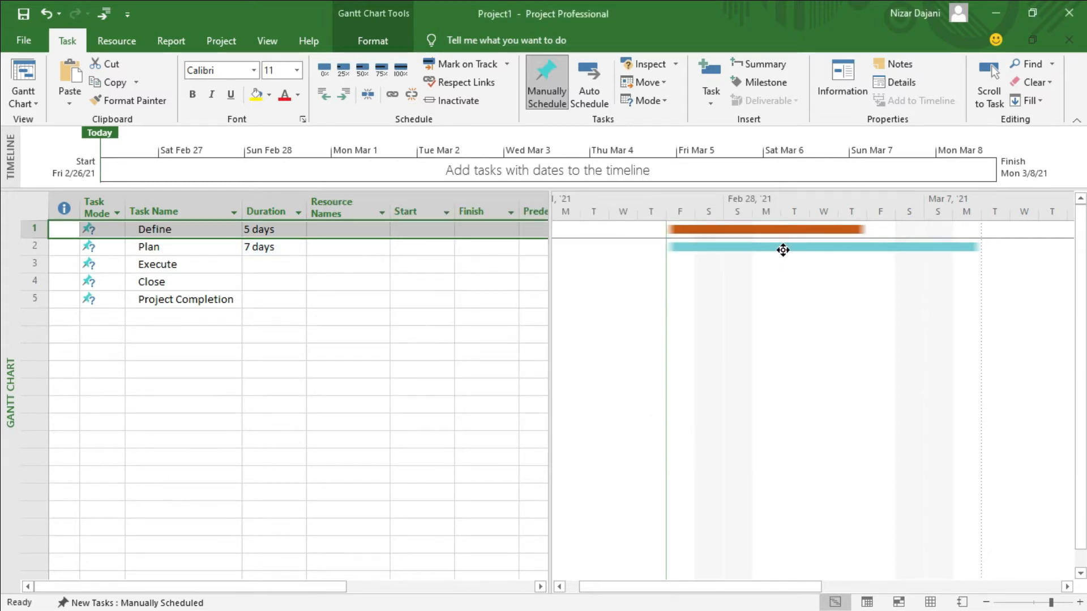
# Step: Apply the green Gantt chart style to the whole chart
pyautogui.click(374, 42)
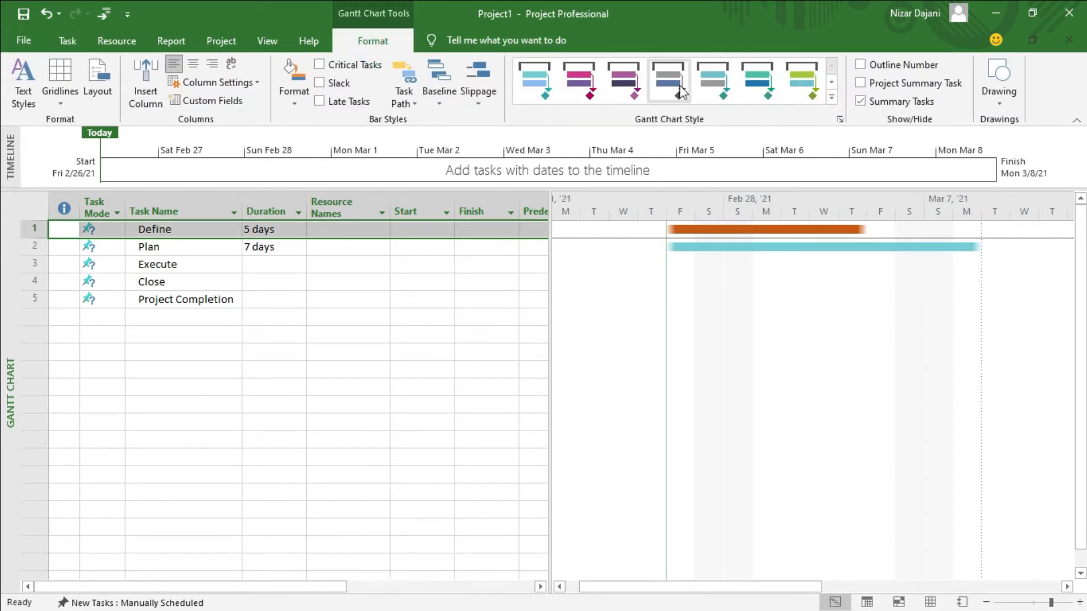
pyautogui.click(808, 84)
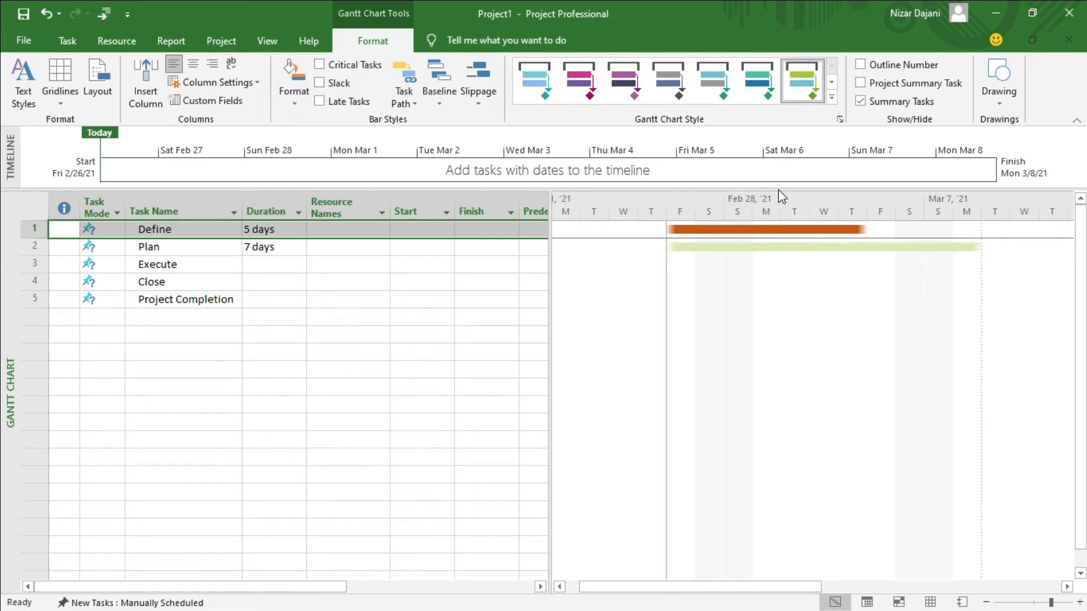
# Step: Apply the purple Gantt chart style to the whole chart
pyautogui.click(624, 81)
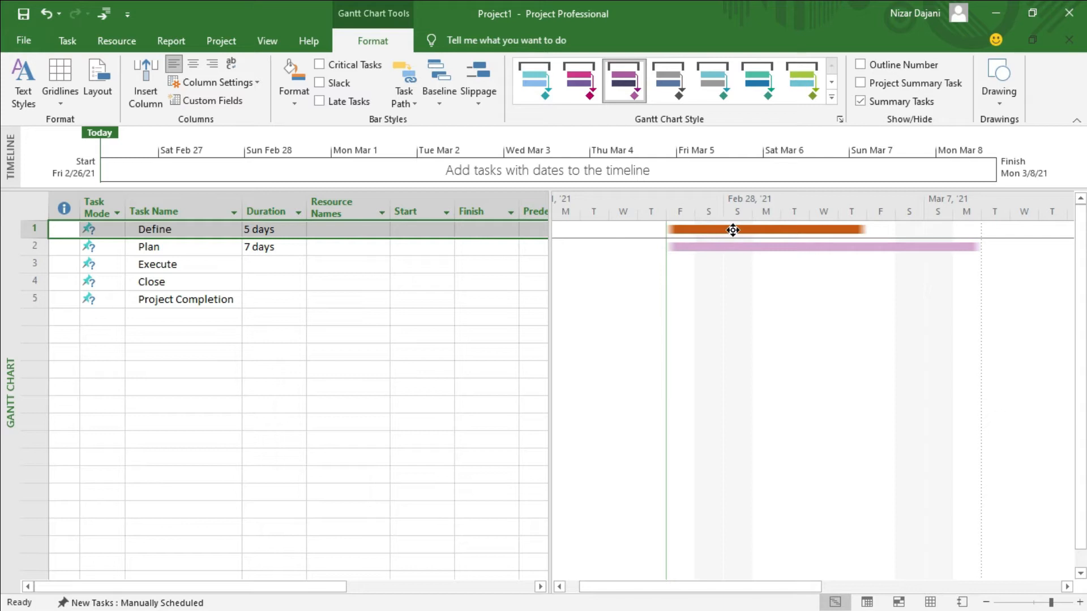
# Step: Open the details of the default work week in the project's Standard working-time calendar
pyautogui.click(221, 43)
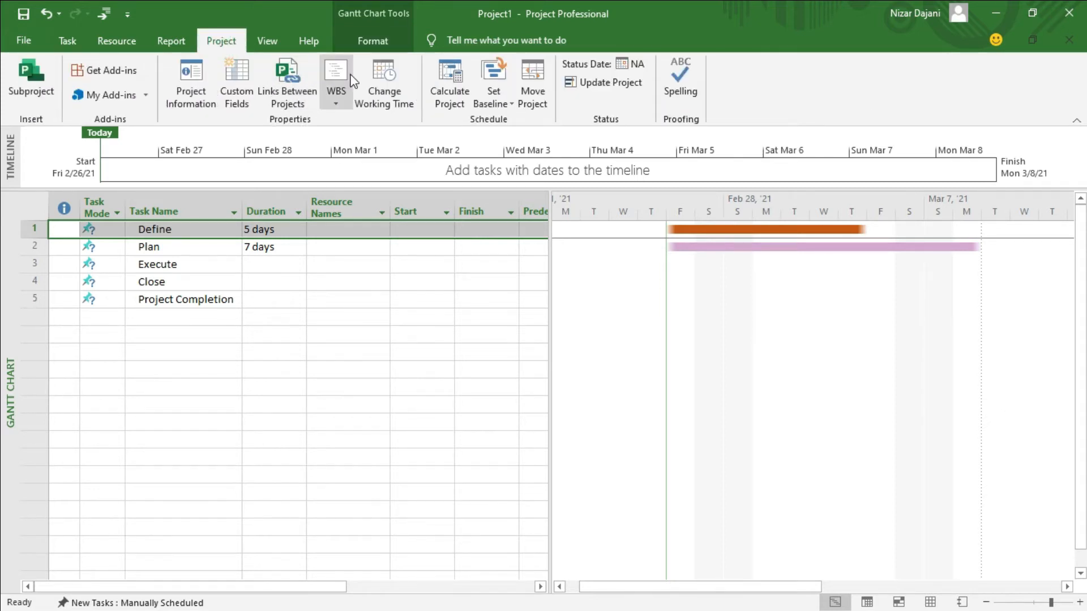
pyautogui.click(384, 76)
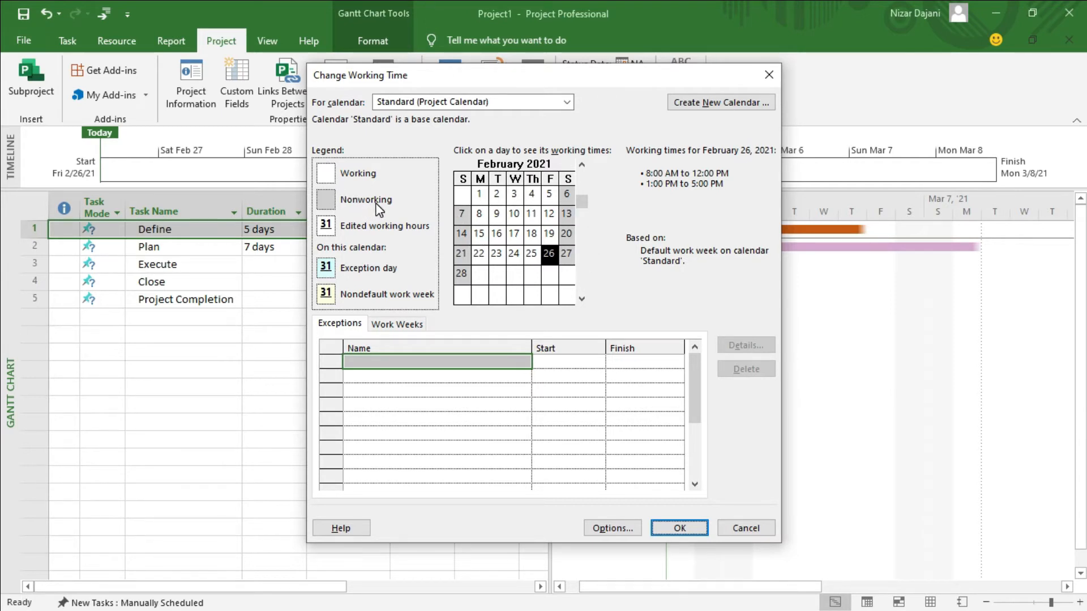
pyautogui.click(406, 330)
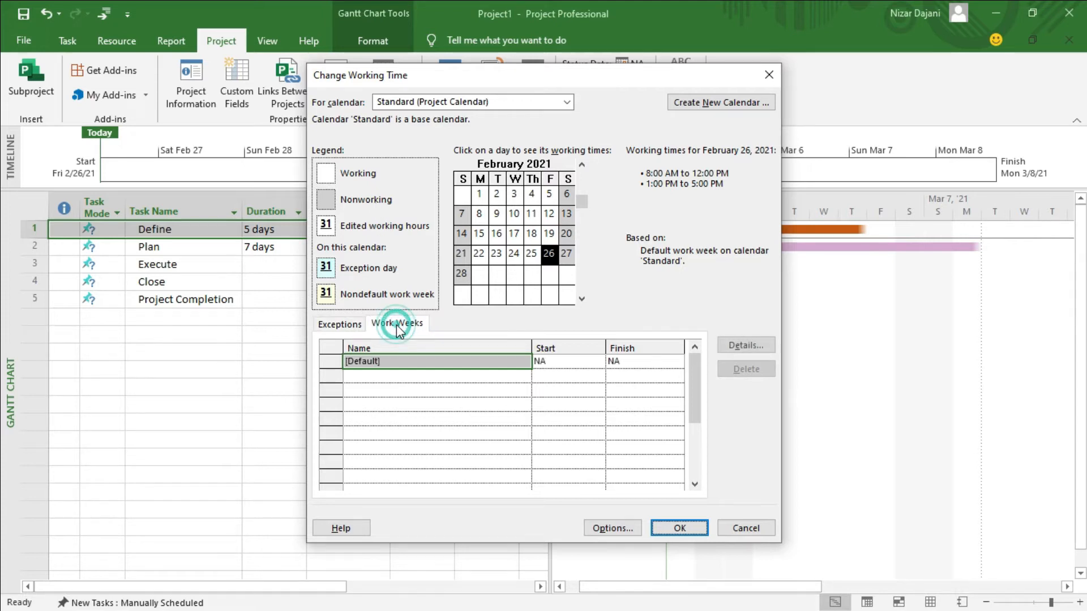
pyautogui.click(739, 345)
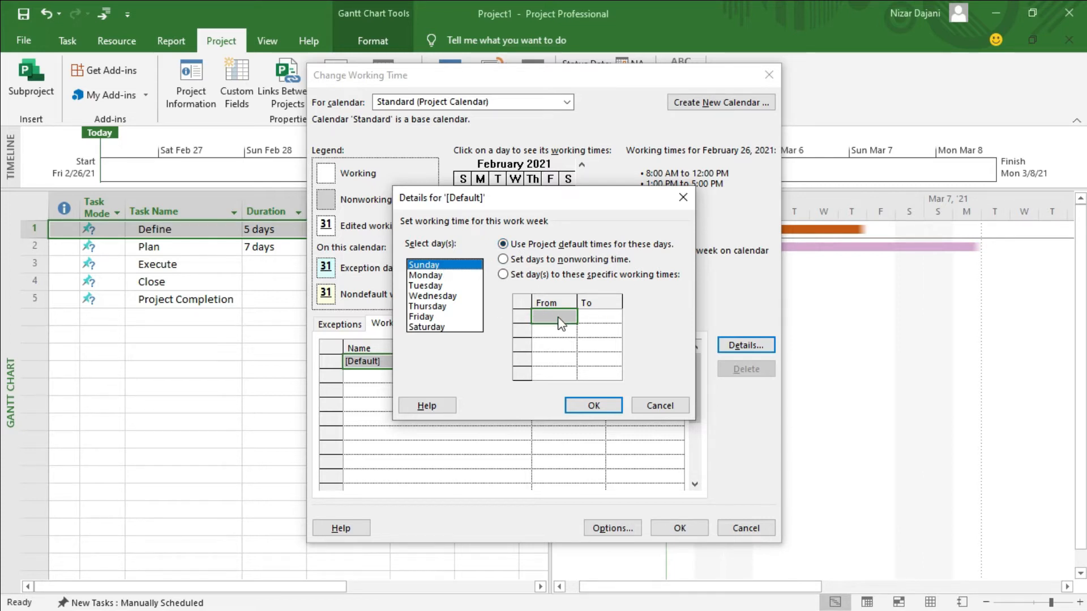
# Step: Check the default working times of the individual weekdays and weekend days
pyautogui.click(433, 275)
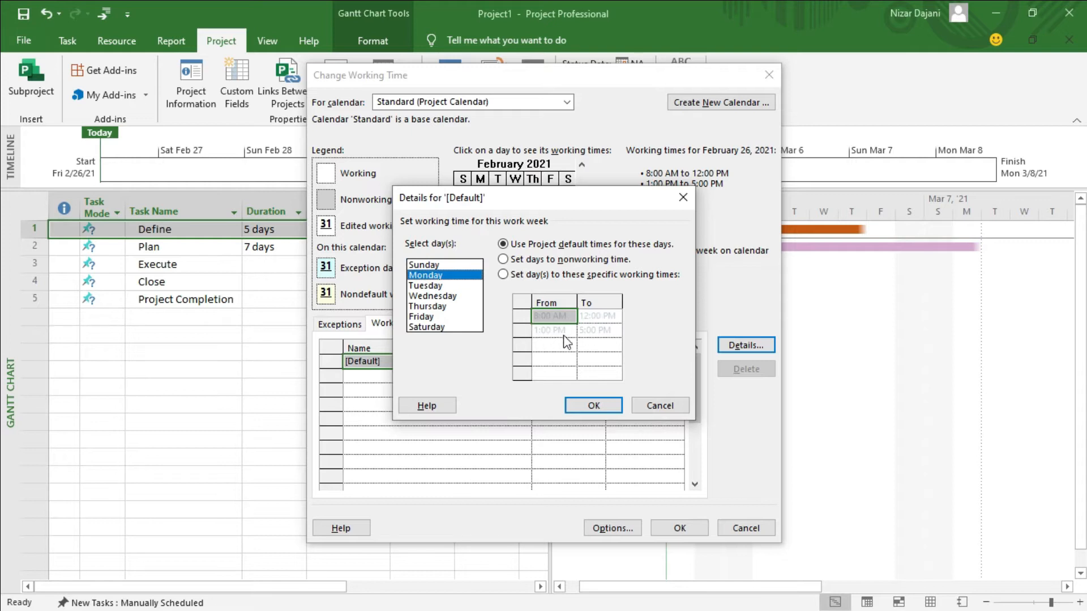
pyautogui.click(432, 295)
pyautogui.click(430, 317)
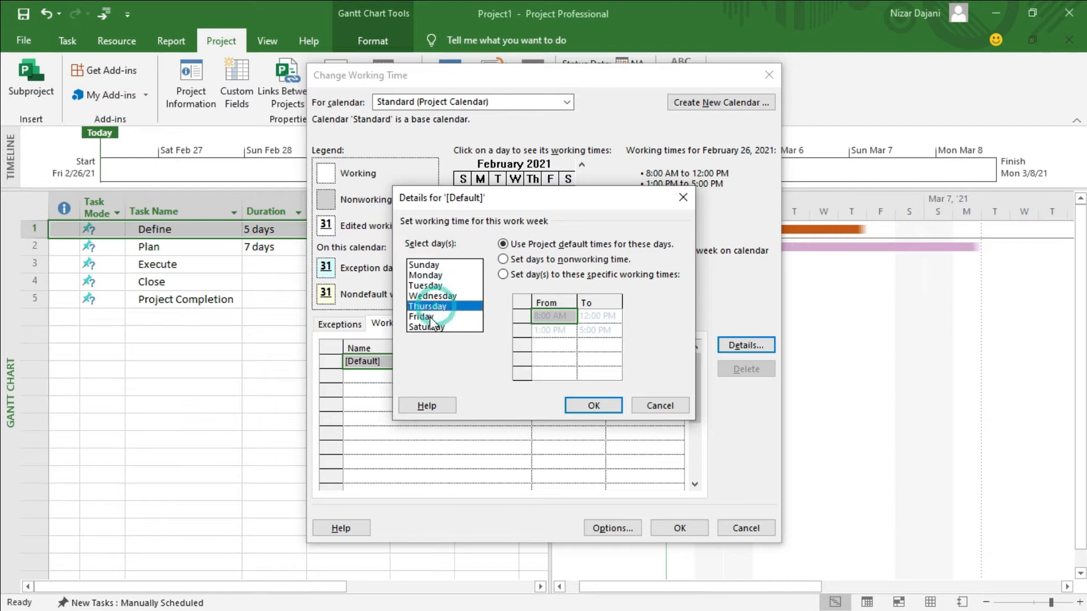
pyautogui.click(437, 328)
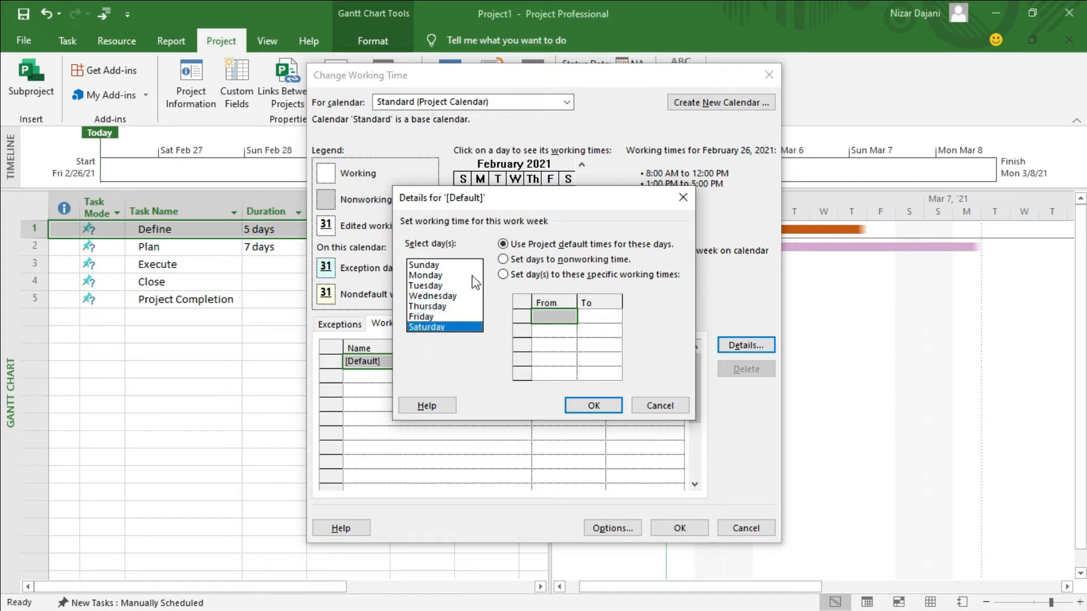
pyautogui.click(436, 270)
# Step: Set Saturday in the default work week to specific working times from 8:00 AM to 5:00 PM
pyautogui.click(444, 329)
pyautogui.click(502, 274)
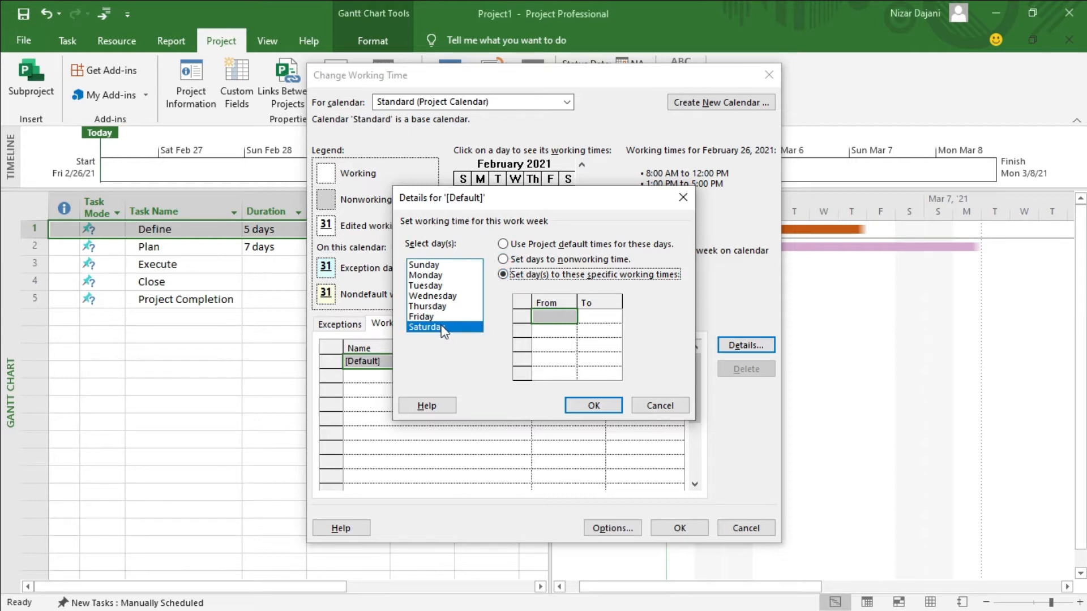
pyautogui.click(551, 316)
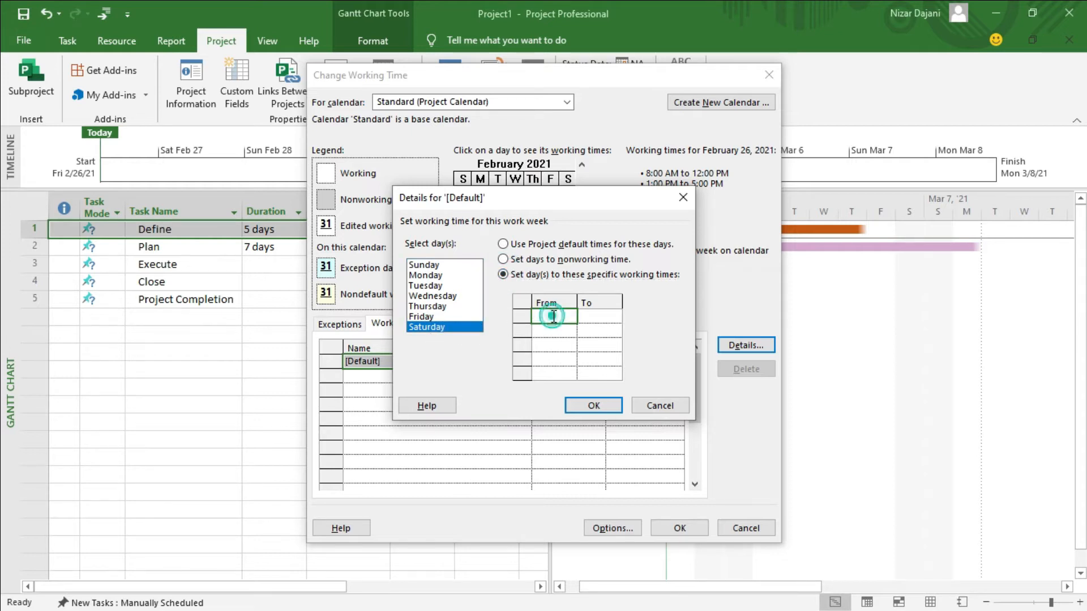
pyautogui.write('8')
pyautogui.press('Return')
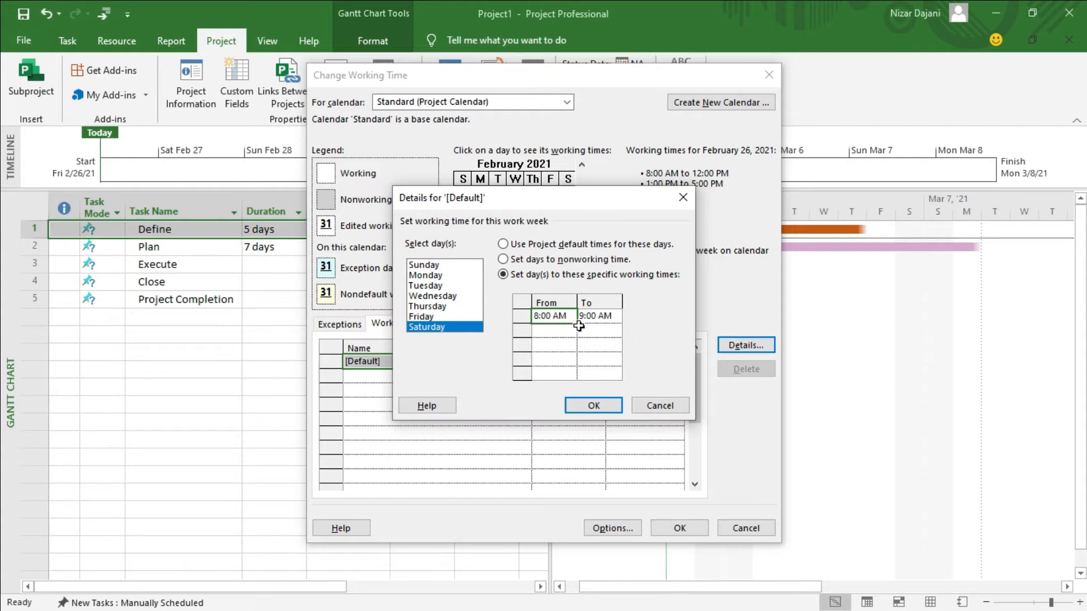
pyautogui.click(598, 318)
pyautogui.write('5')
pyautogui.press('Return')
pyautogui.click(595, 406)
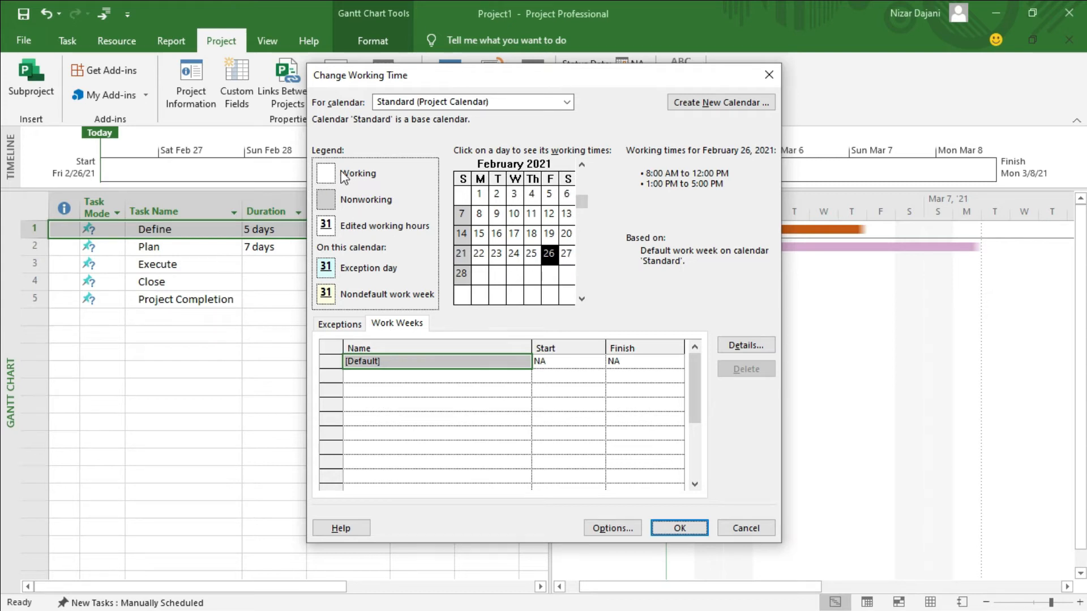
# Step: Set Sunday in the default work week to 8:00 AM to 5:00 PM and apply the calendar changes
pyautogui.click(746, 343)
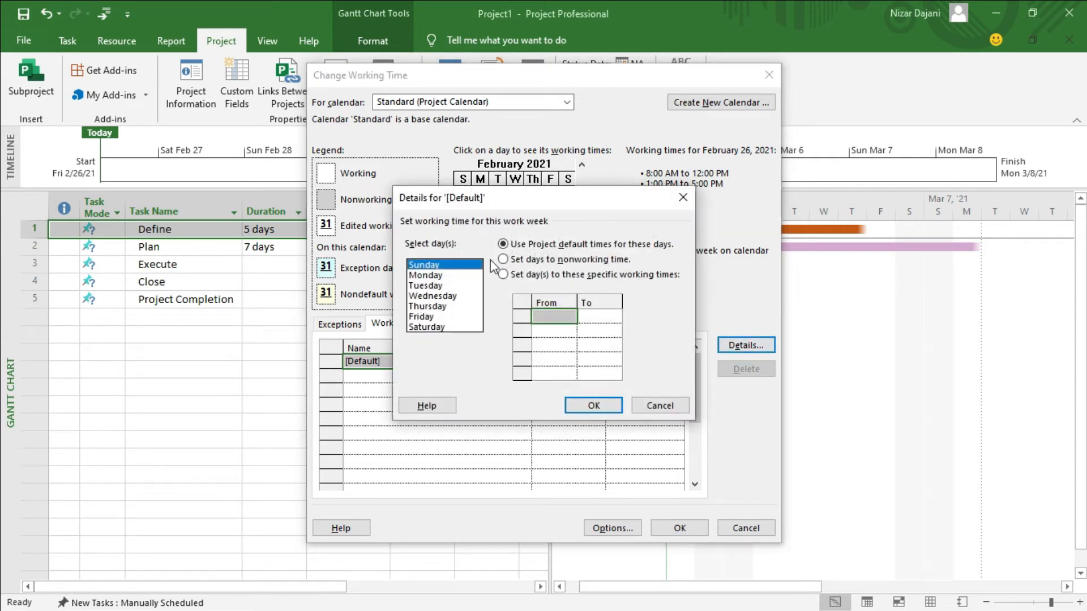
pyautogui.click(504, 275)
pyautogui.click(560, 315)
pyautogui.write('8')
pyautogui.press('Tab')
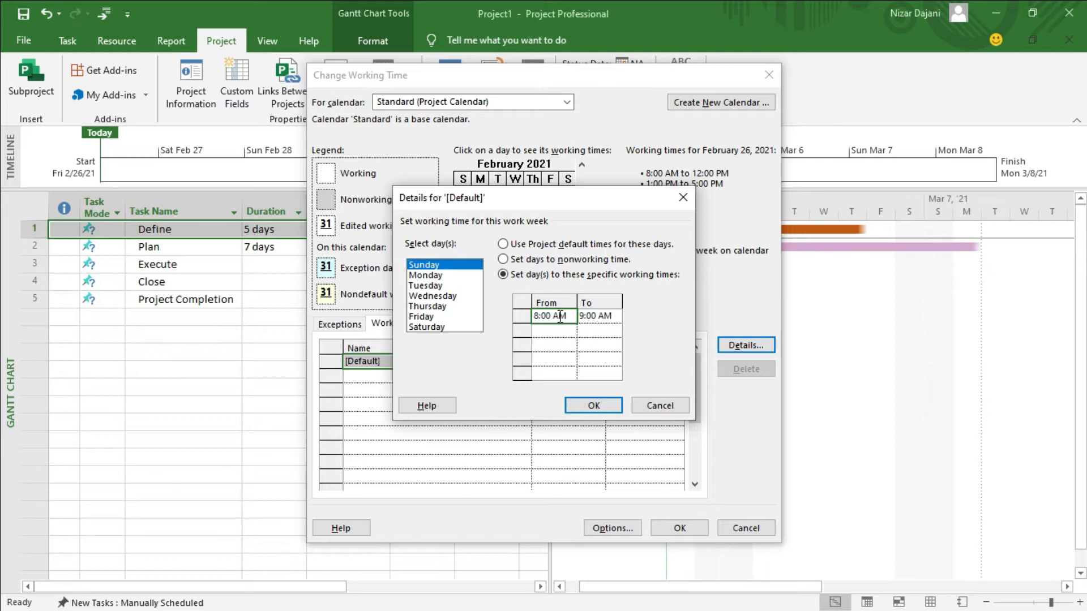
pyautogui.click(613, 318)
pyautogui.write('5')
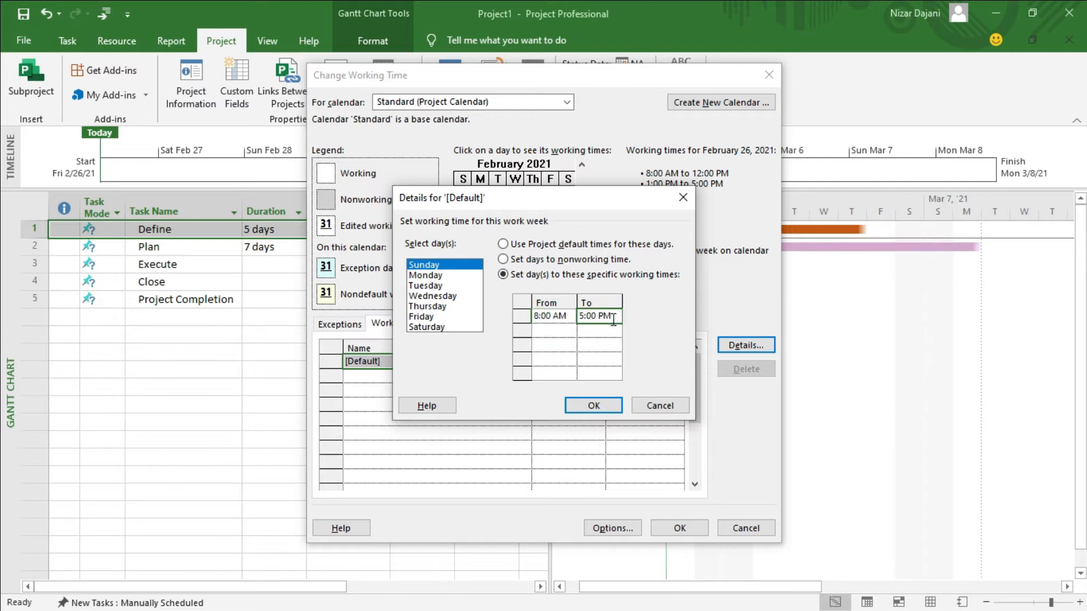
pyautogui.click(598, 409)
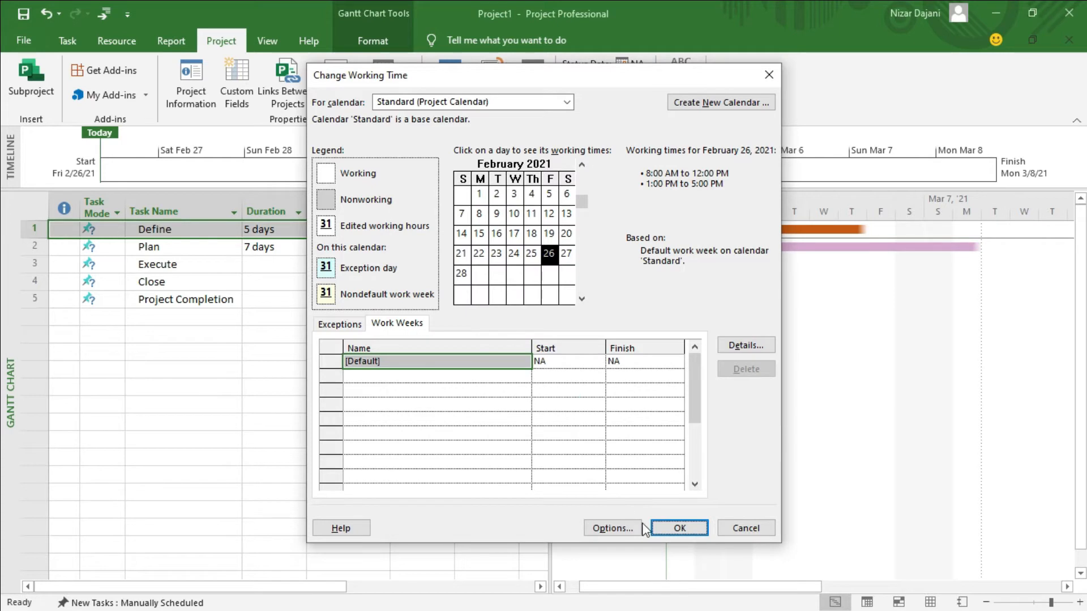
pyautogui.click(682, 523)
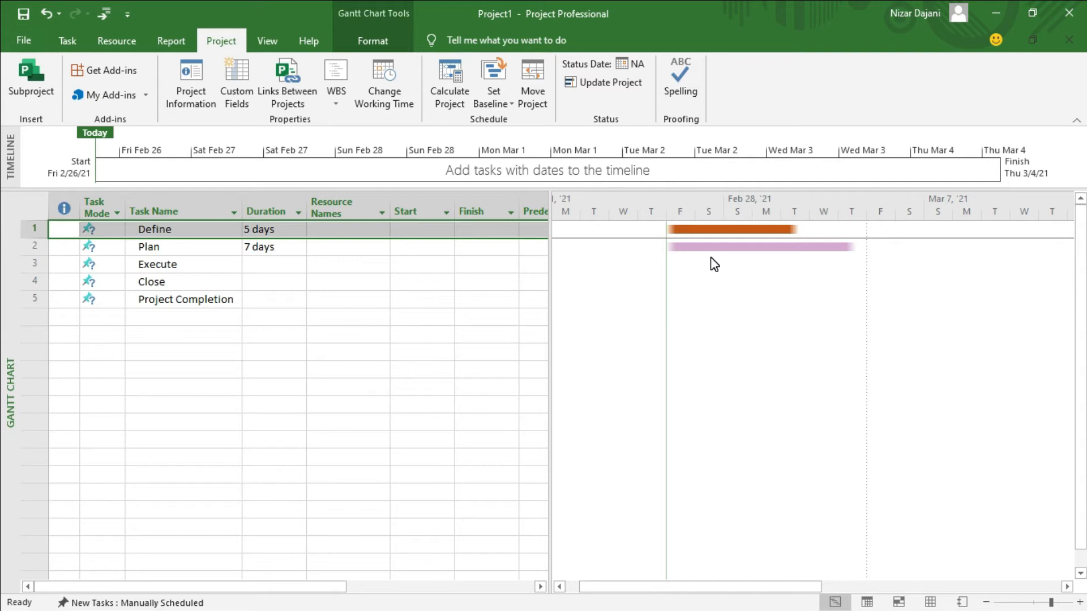
# Step: Set the durations of Execute to 15 days, Close to 2 days and Project Completion to 0 days
pyautogui.click(276, 267)
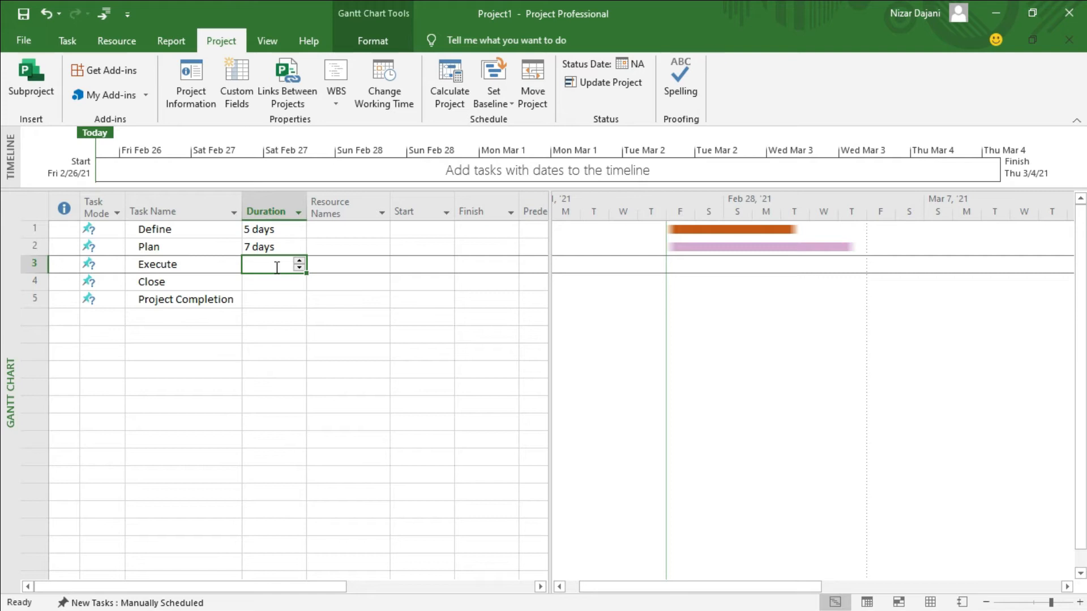
pyautogui.write('15')
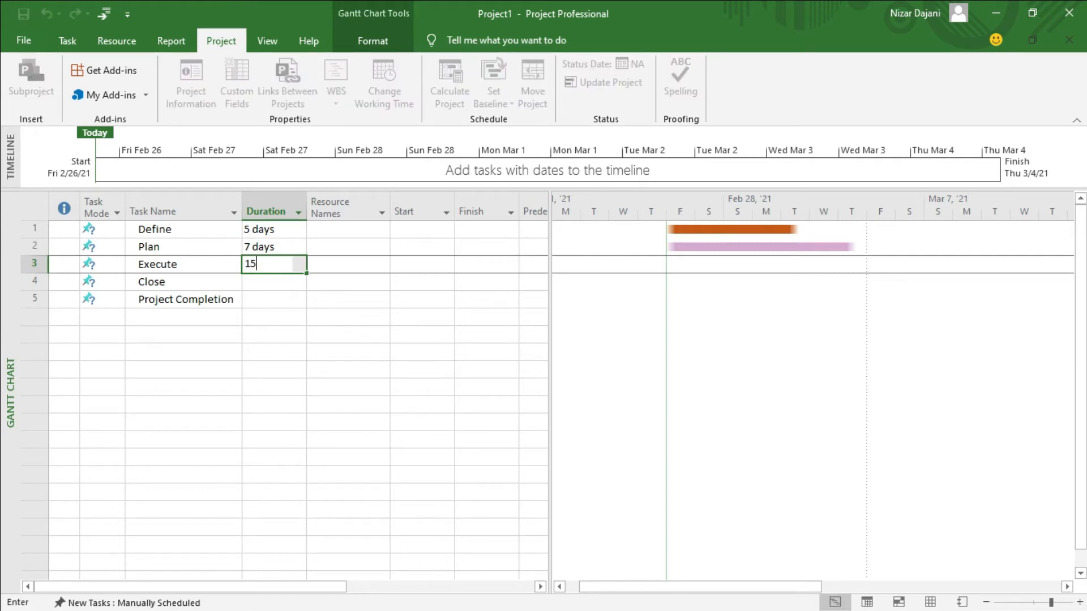
pyautogui.press('Return')
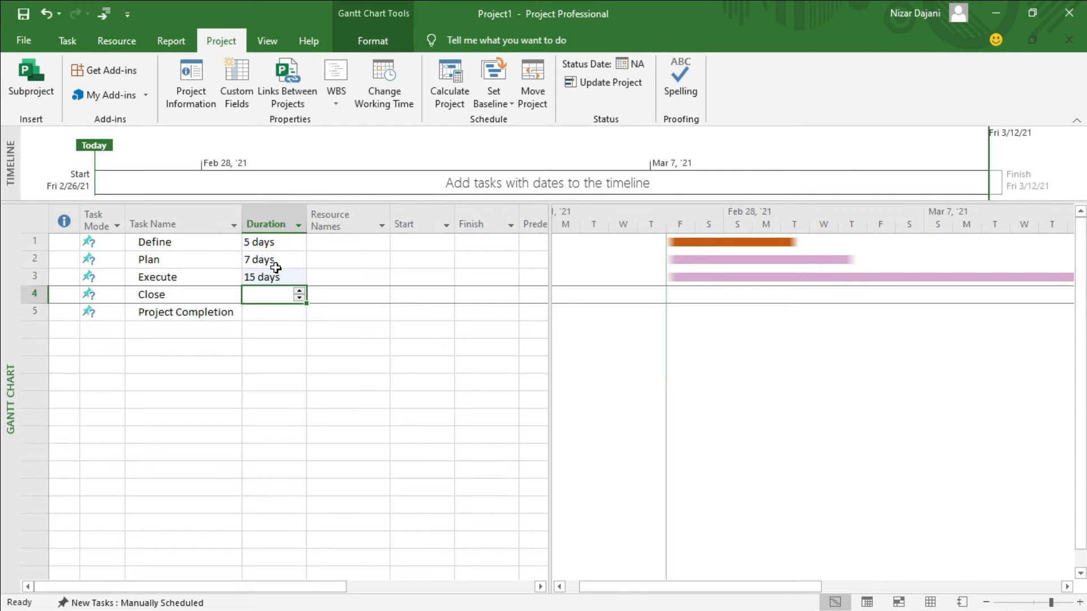
pyautogui.write('2')
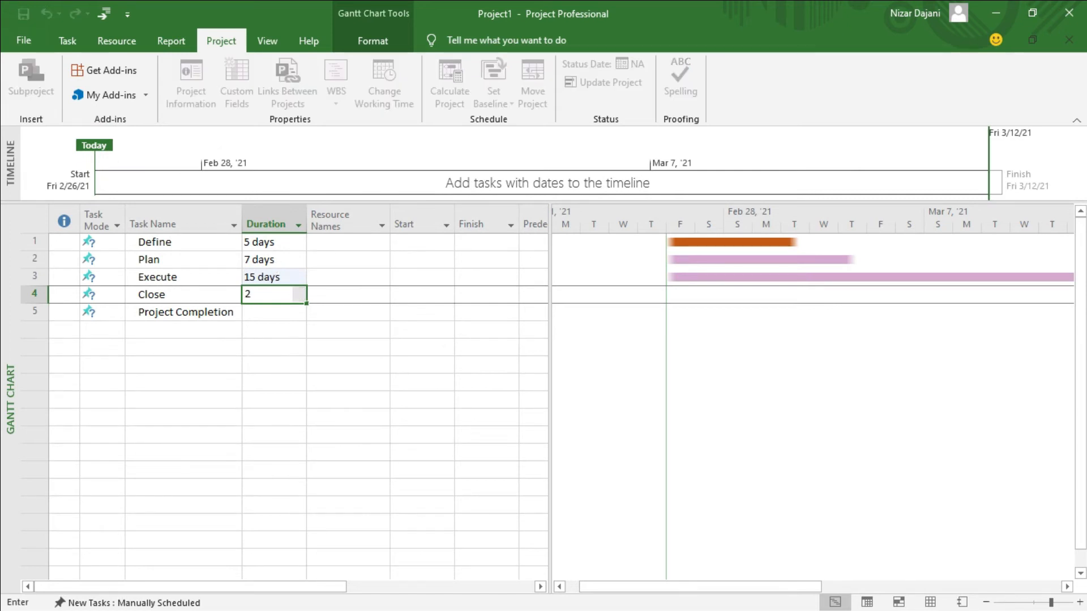
pyautogui.press('Return')
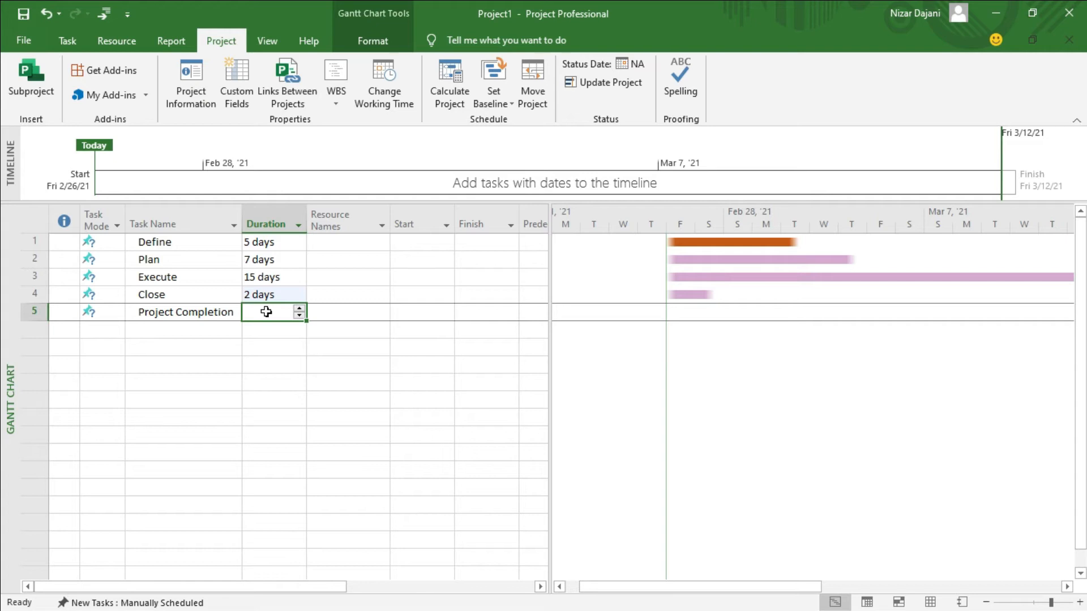
pyautogui.write('0')
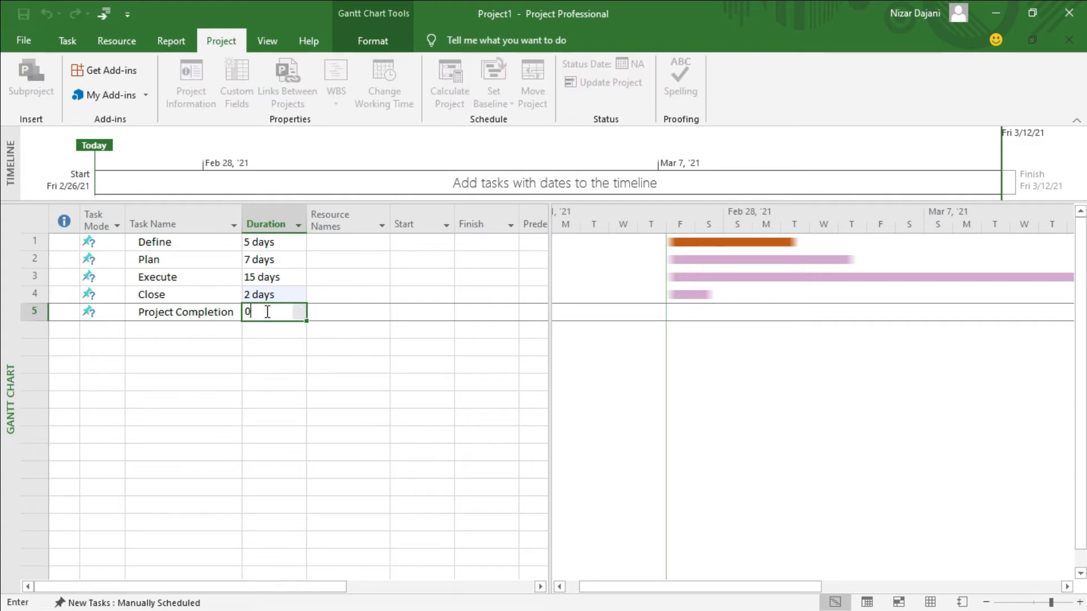
pyautogui.press('Return')
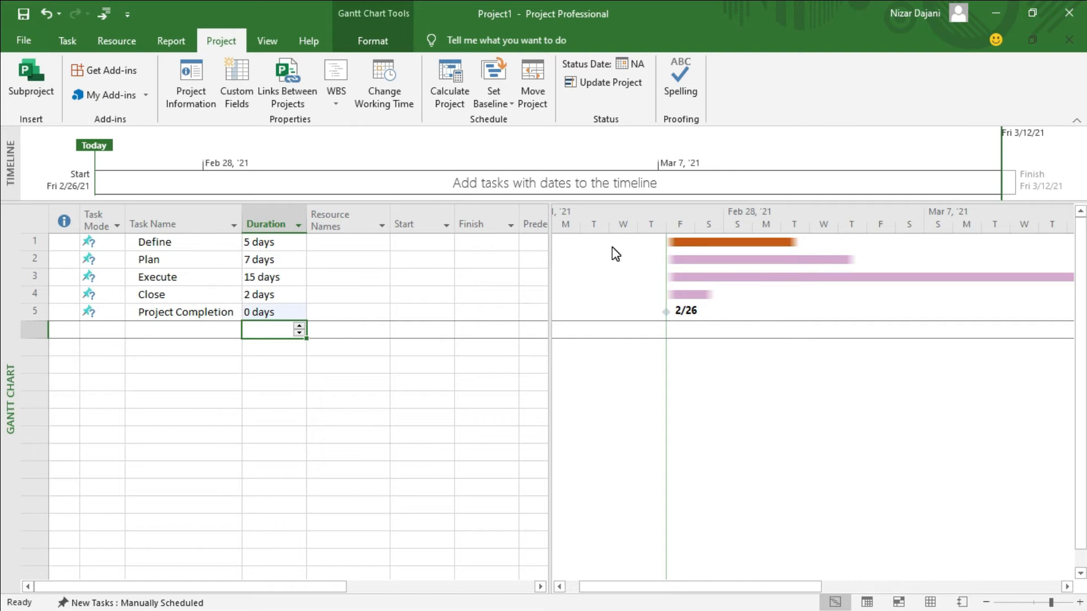
# Step: Set the Define task's start date to February 26, 2021, and widen the table to show the whole Predecessors column
pyautogui.click(425, 243)
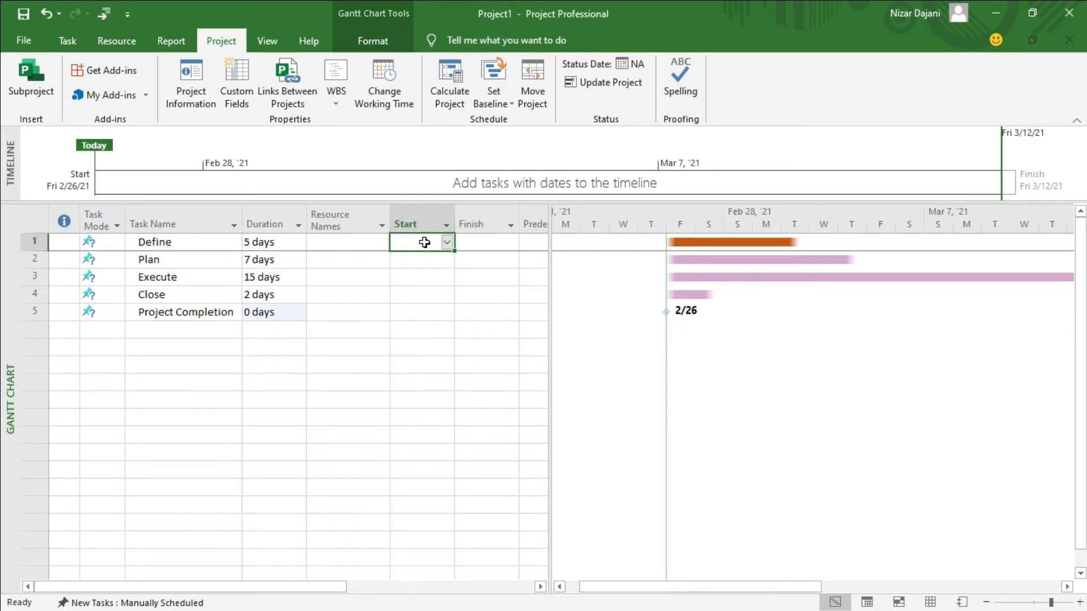
pyautogui.click(478, 242)
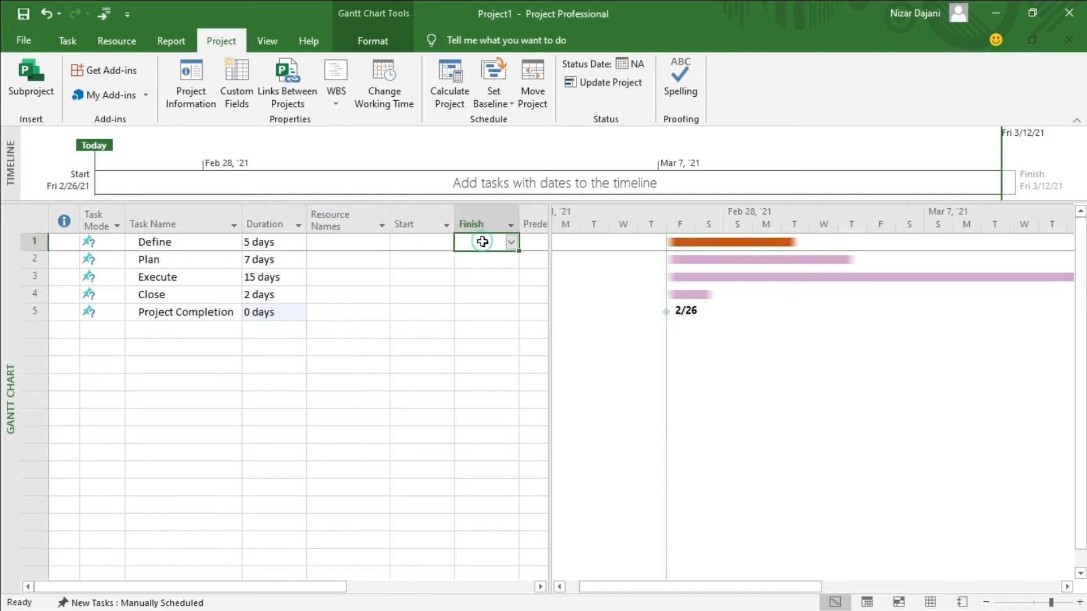
pyautogui.click(421, 248)
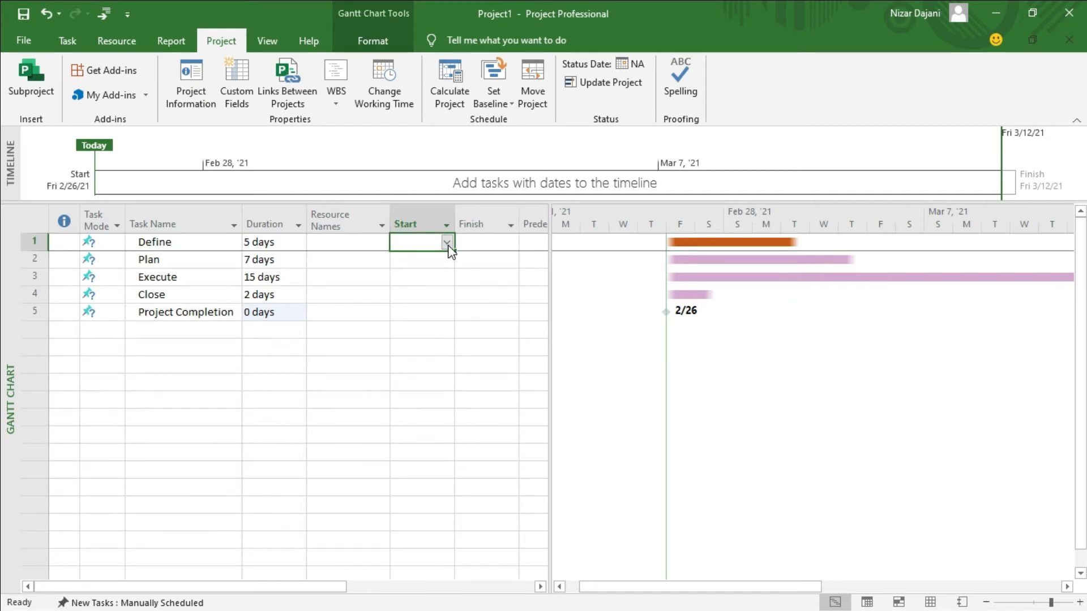
pyautogui.click(447, 243)
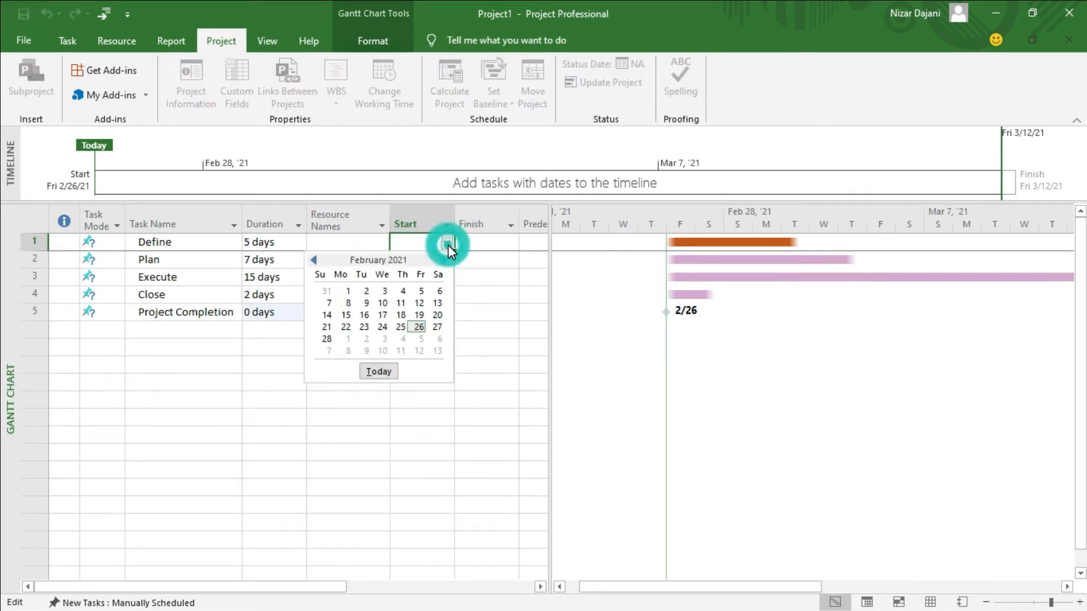
pyautogui.click(420, 327)
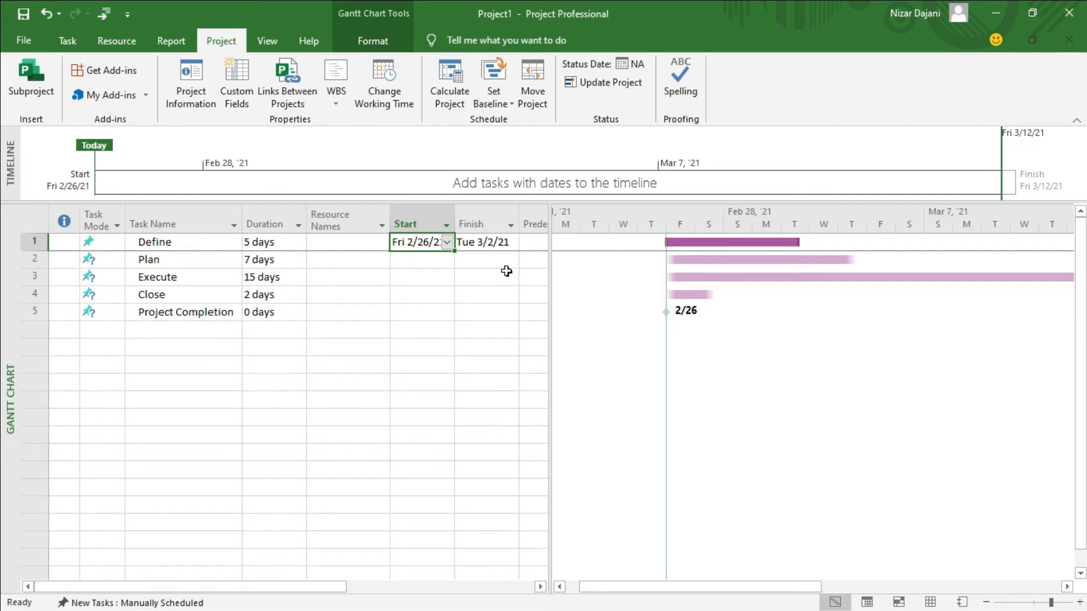
pyautogui.moveTo(549, 272); pyautogui.dragTo(626, 272)
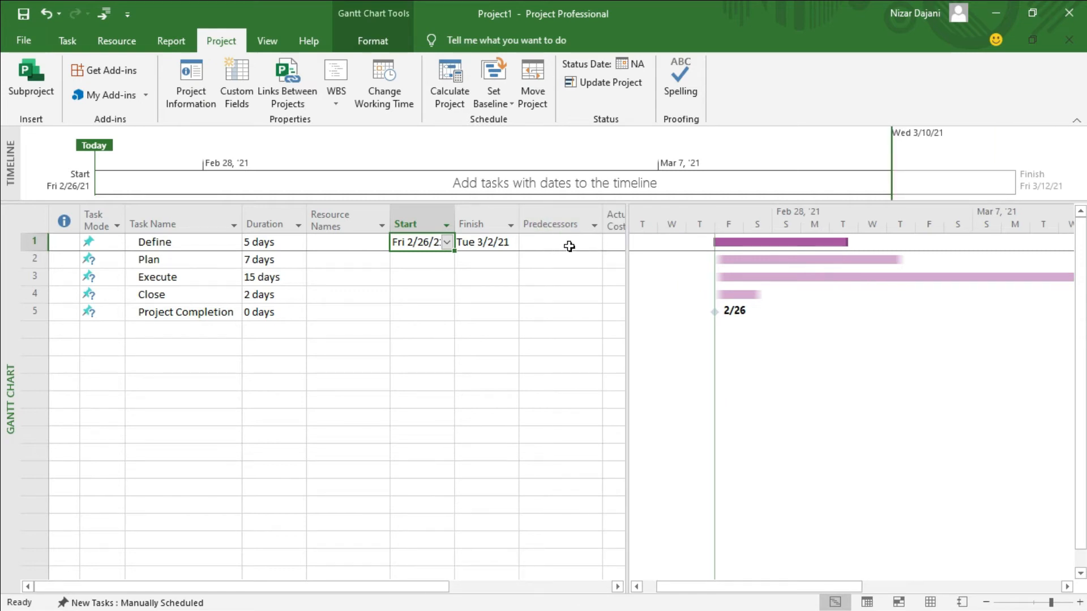
# Step: Try making Define the predecessor of the Plan task through the Predecessors column, and undo the link
pyautogui.click(545, 261)
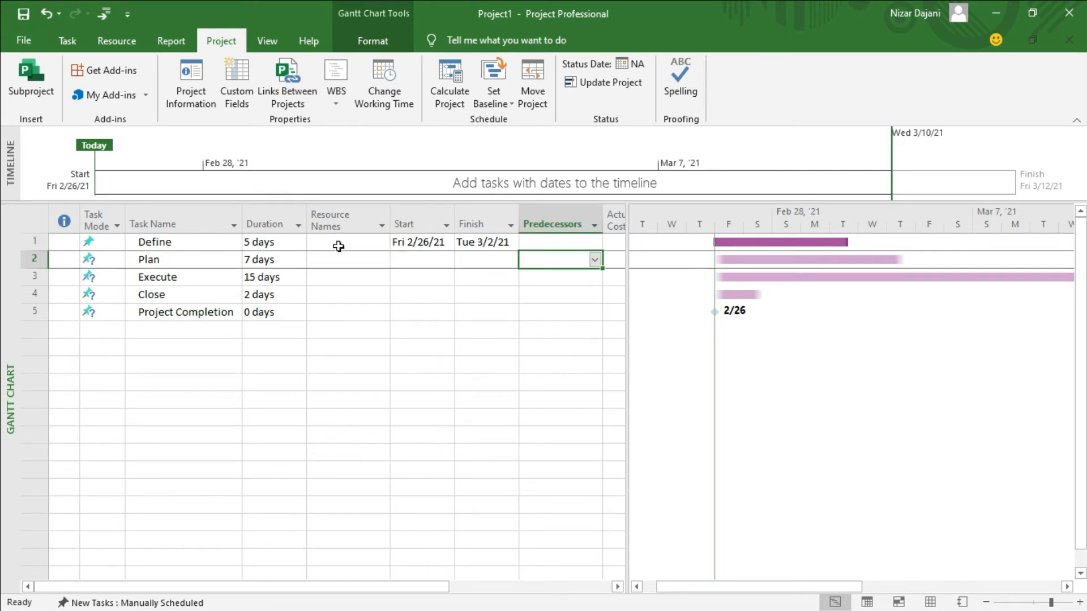
pyautogui.click(595, 259)
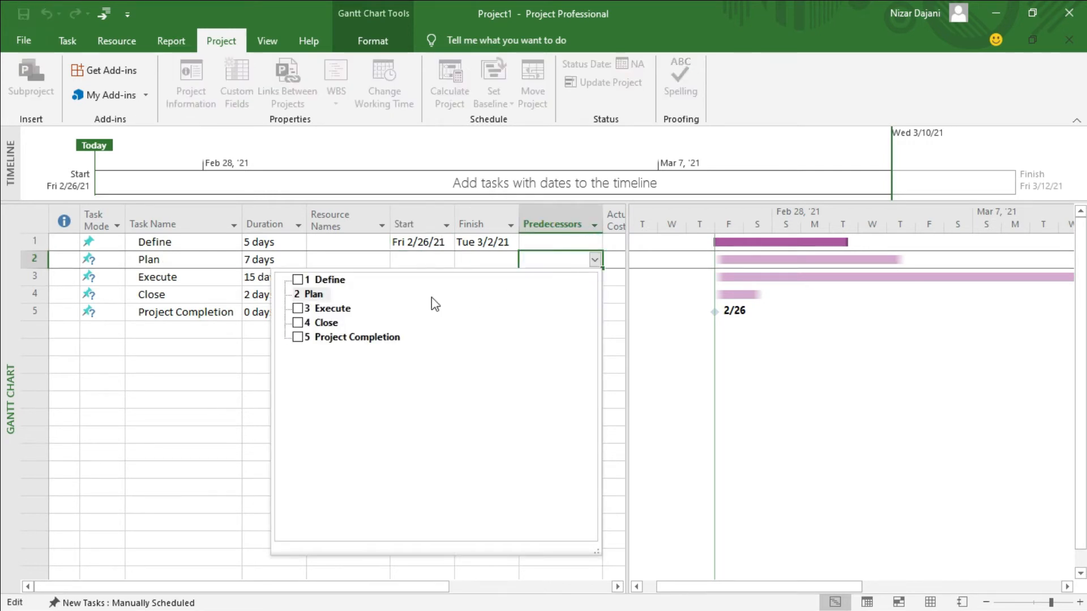
pyautogui.click(299, 280)
pyautogui.click(304, 281)
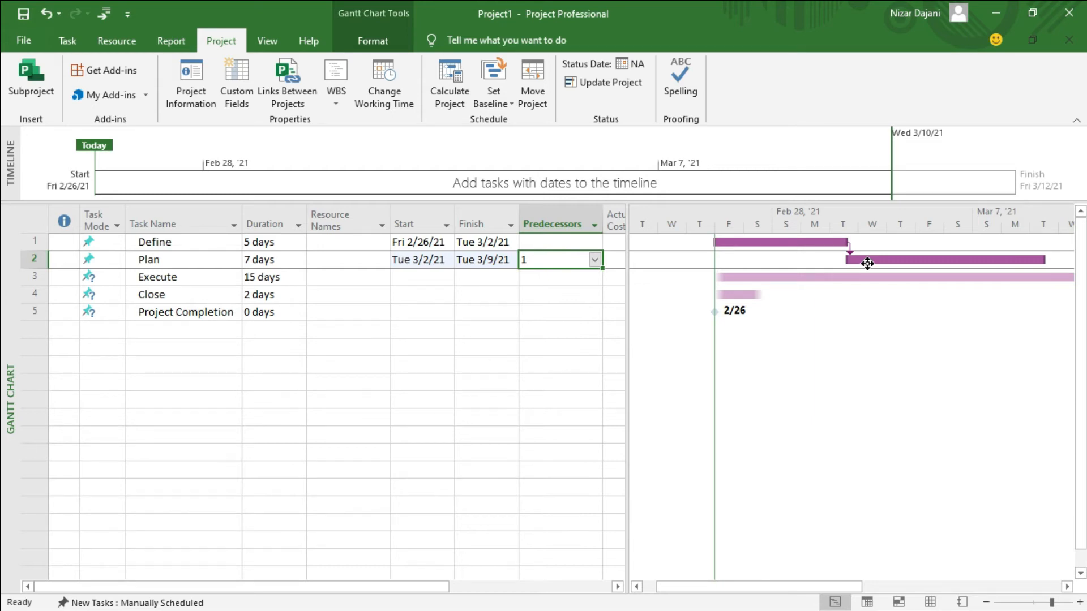
pyautogui.hotkey('ctrl', 'z')
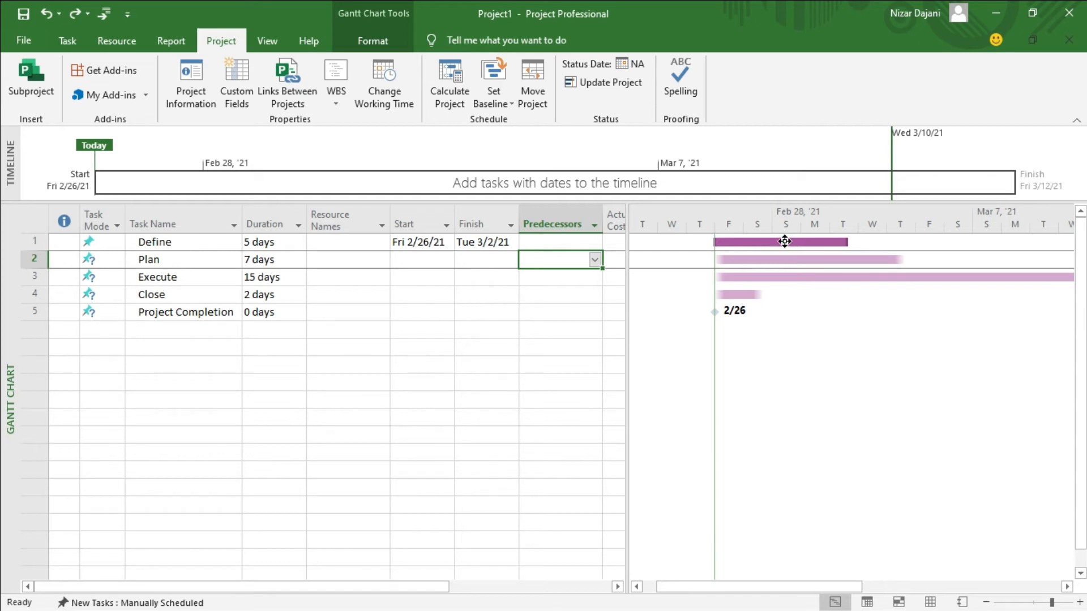
pyautogui.moveTo(784, 241)
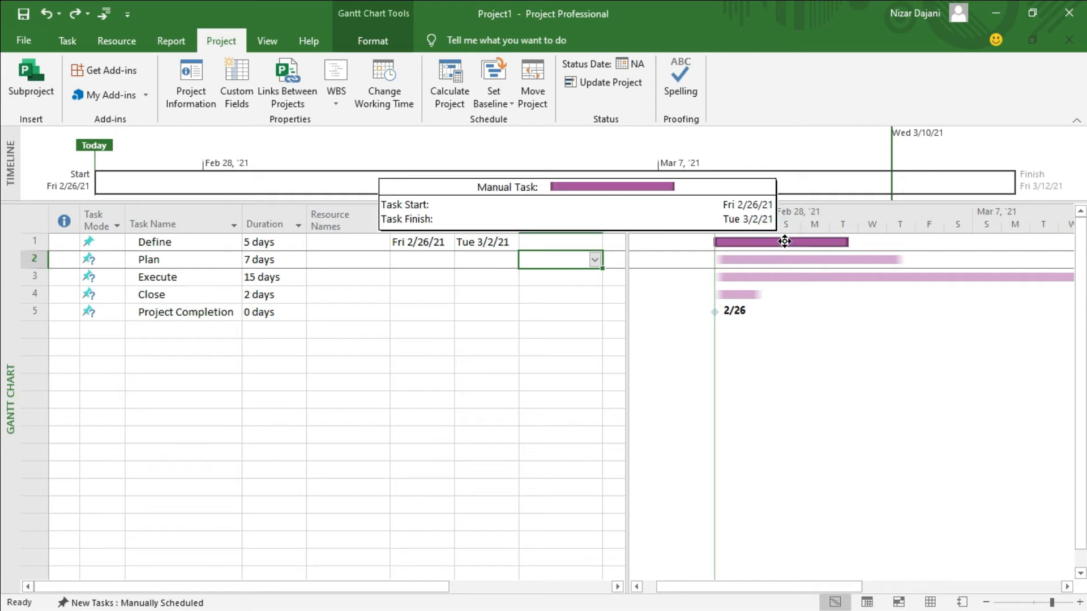
# Step: Try linking Define to Plan finish-to-start directly between their Gantt bars, and undo the link
pyautogui.moveTo(785, 242); pyautogui.dragTo(800, 261)
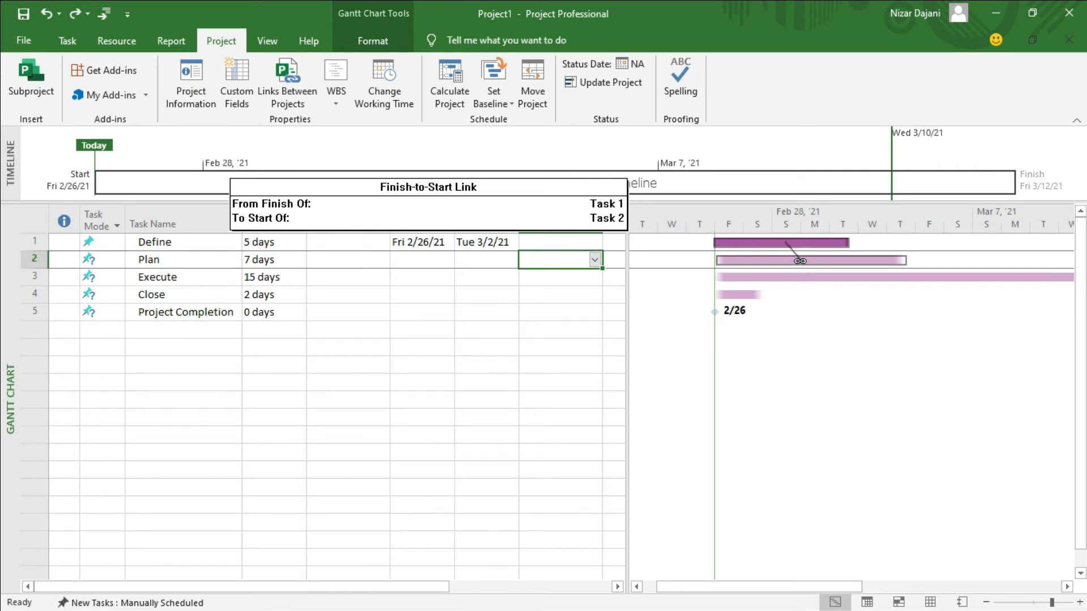
pyautogui.moveTo(799, 261); pyautogui.dragTo(800, 261)
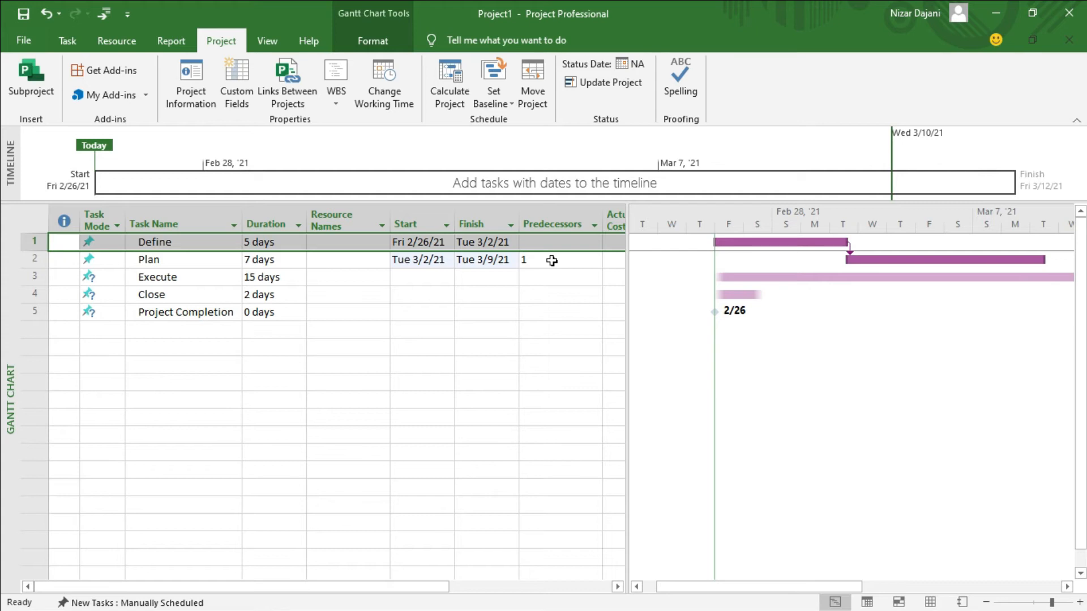
pyautogui.hotkey('ctrl', 'z')
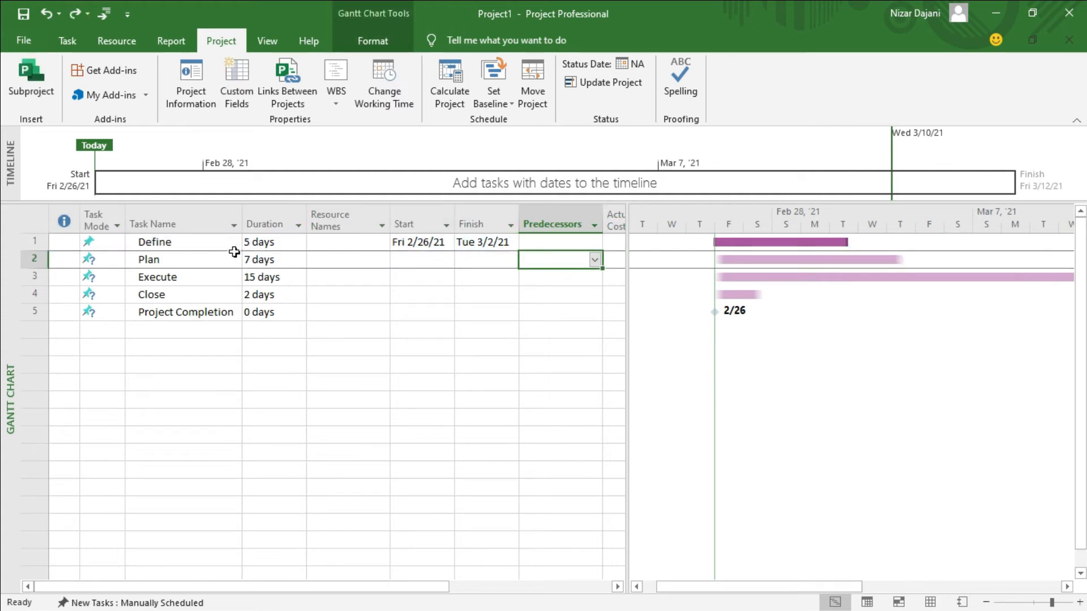
# Step: Link the Define and Plan tasks in sequence by selecting both and applying the Link command
pyautogui.click(175, 244)
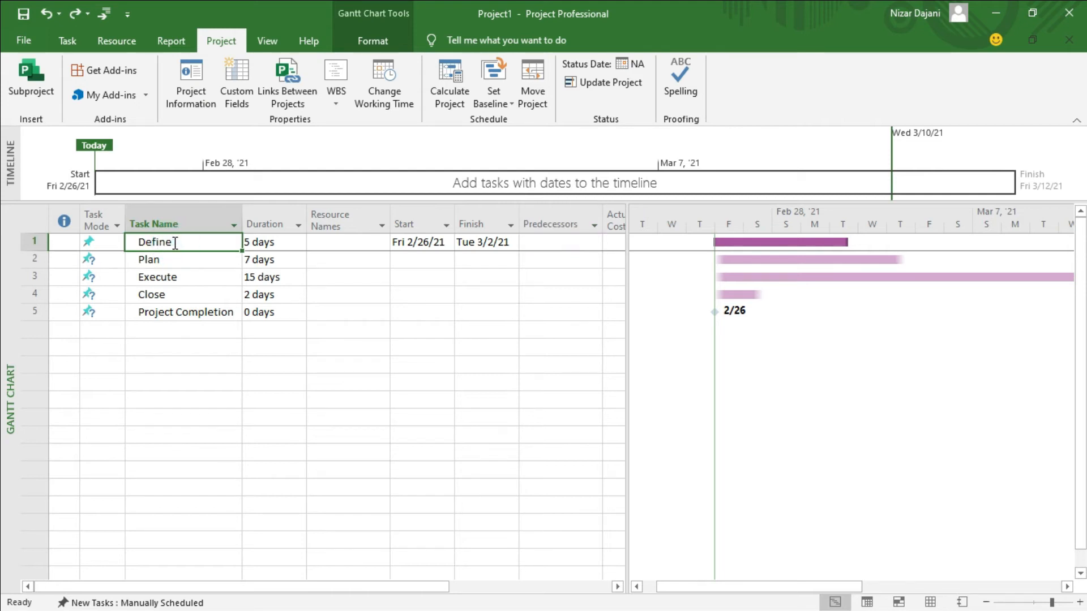
pyautogui.hotkey('shift', 'Down')
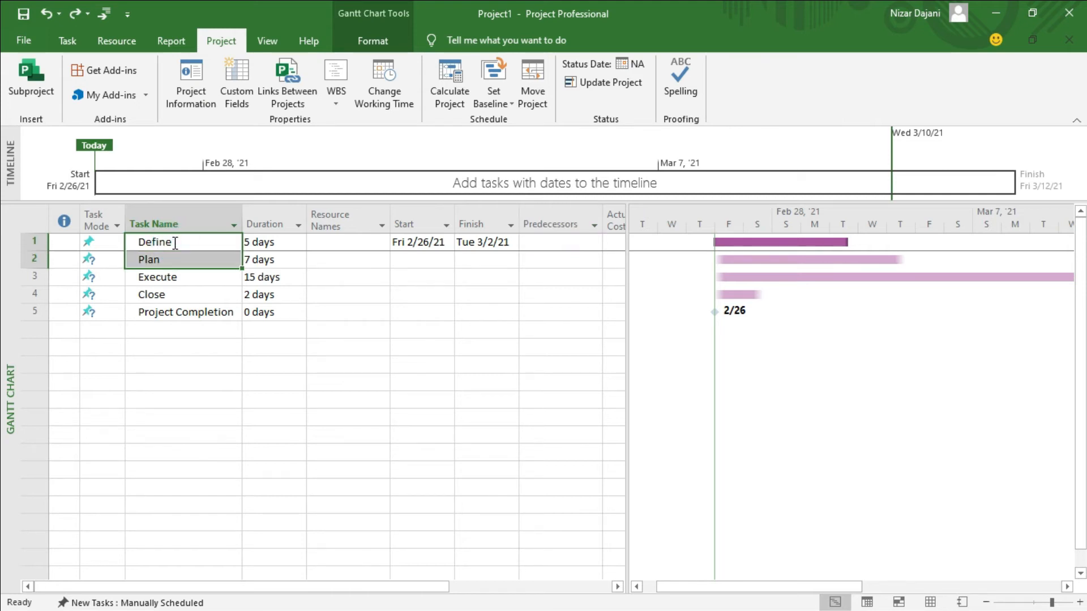
pyautogui.click(66, 43)
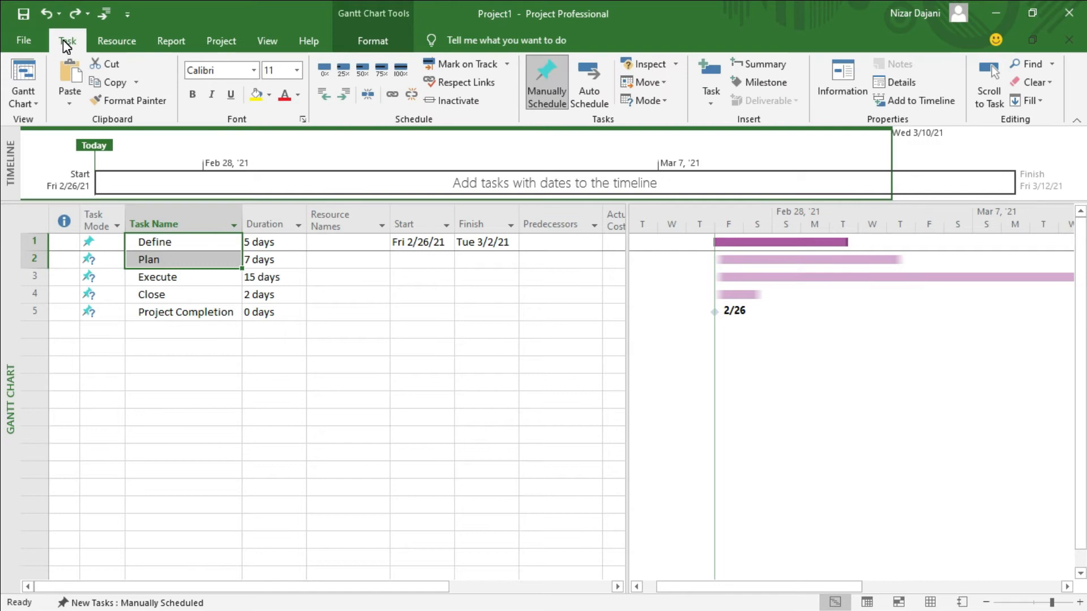
pyautogui.click(394, 97)
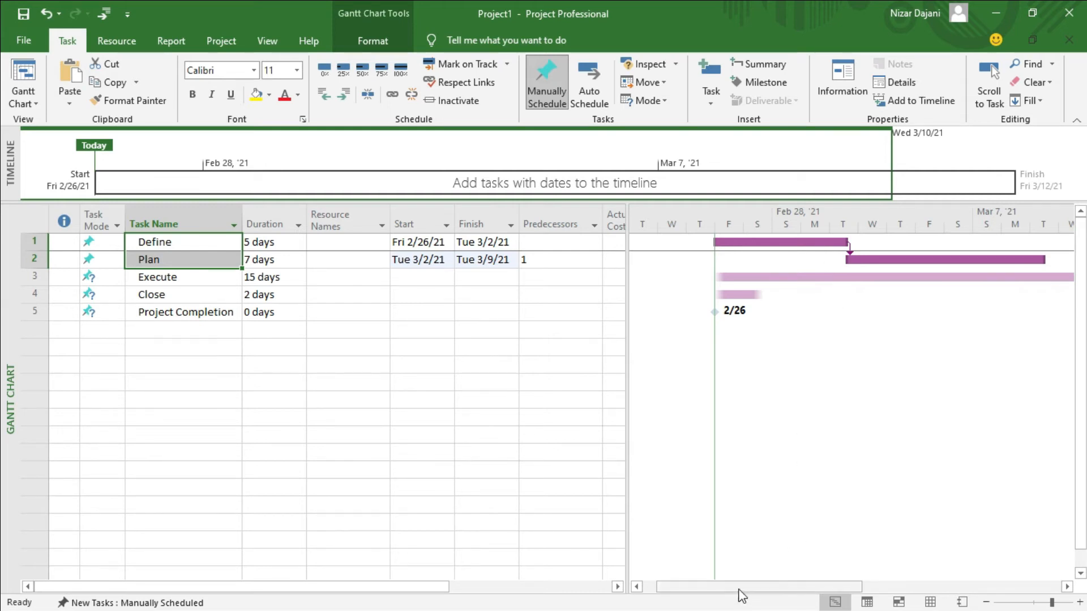
# Step: Link Plan to Execute and Execute to Close finish-to-start, directly between their bars in the Gantt chart
pyautogui.moveTo(739, 589)
pyautogui.mouseDown()
pyautogui.moveTo(777, 591)
pyautogui.moveTo(766, 590)
pyautogui.moveTo(920, 488)
pyautogui.mouseUp()
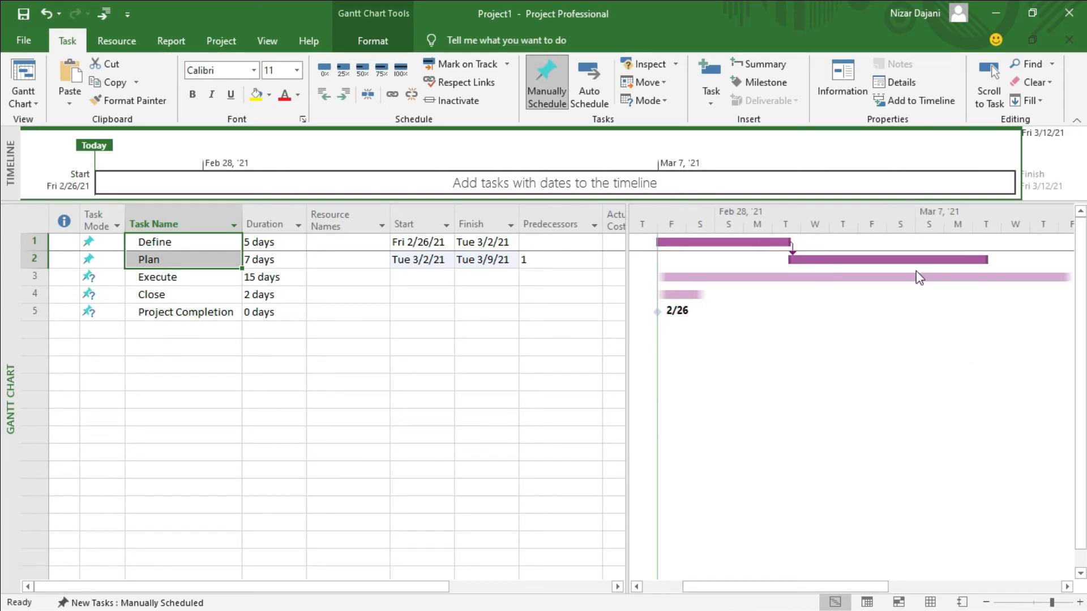
pyautogui.moveTo(903, 261); pyautogui.dragTo(912, 280)
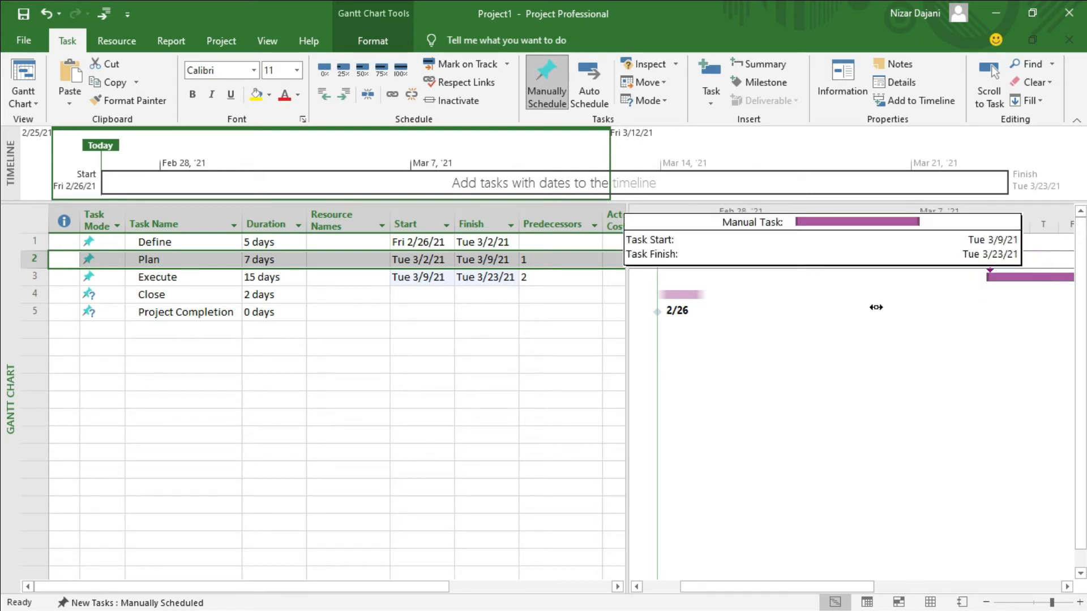
pyautogui.moveTo(721, 304); pyautogui.dragTo(680, 295)
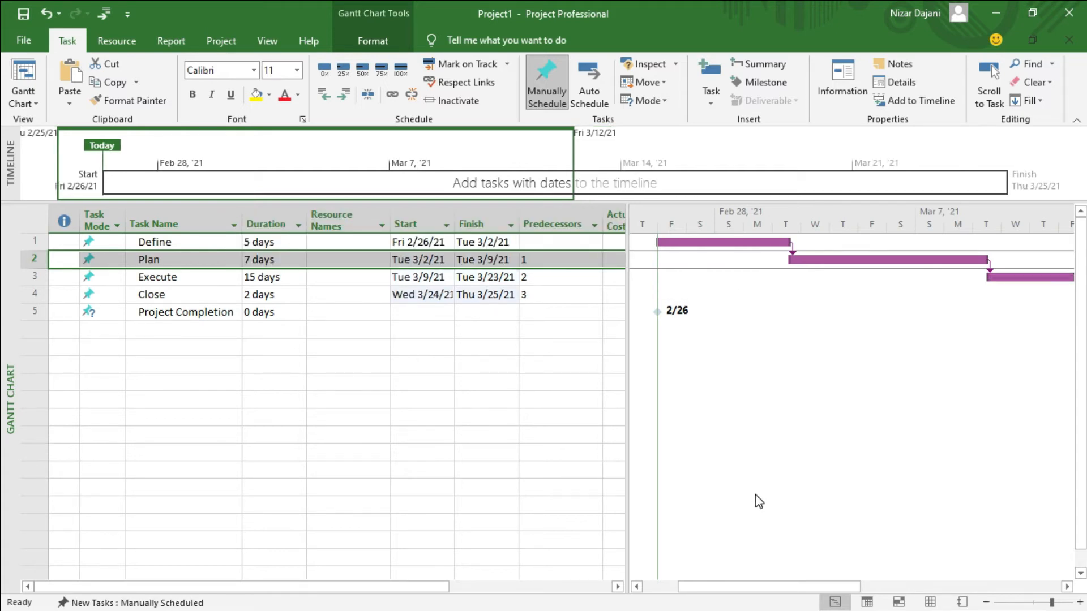
pyautogui.moveTo(759, 591)
pyautogui.mouseDown()
pyautogui.moveTo(995, 580)
pyautogui.moveTo(717, 610)
pyautogui.mouseUp()
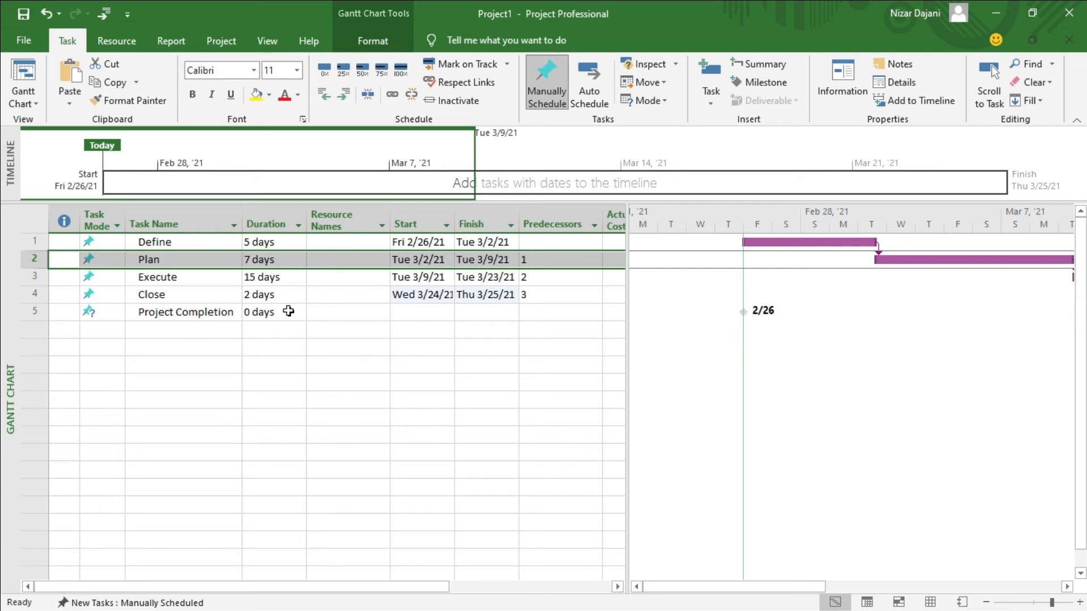
# Step: Delete the Execute and Close tasks from the task table
pyautogui.click(170, 278)
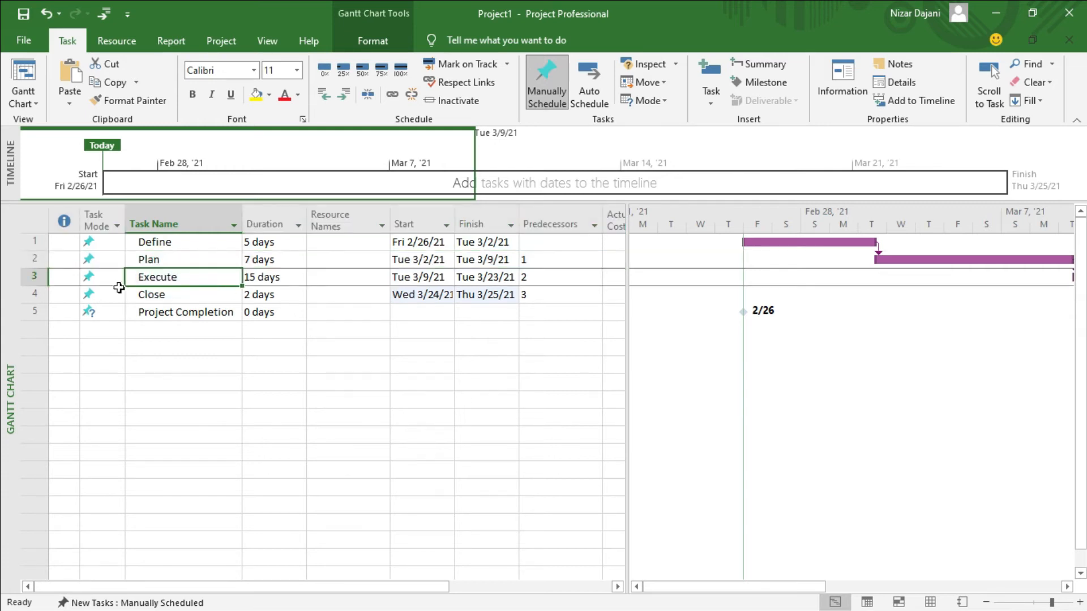
pyautogui.click(24, 277)
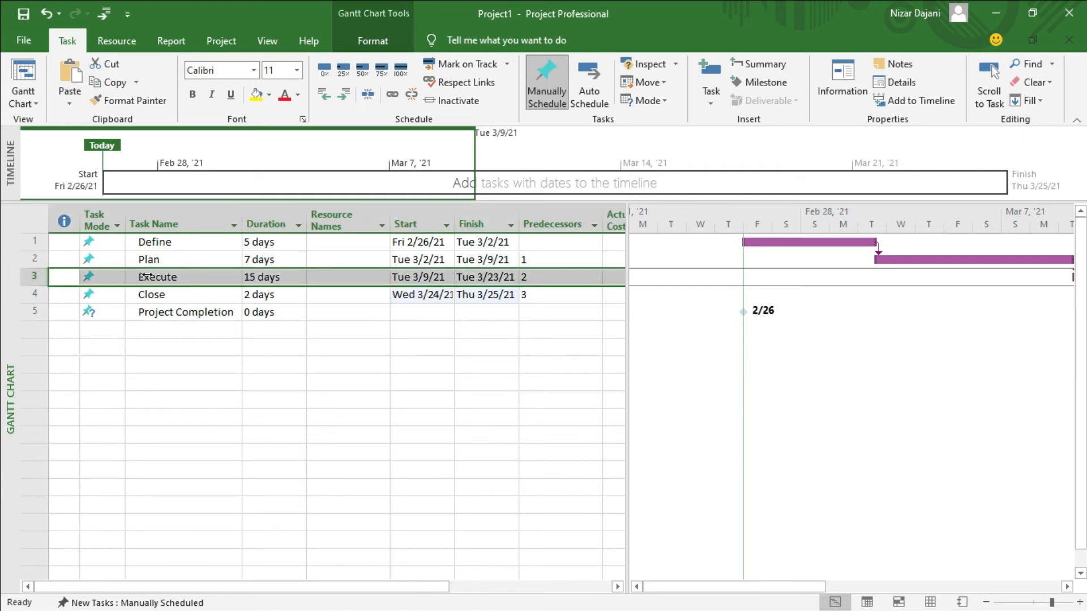
pyautogui.press('Delete')
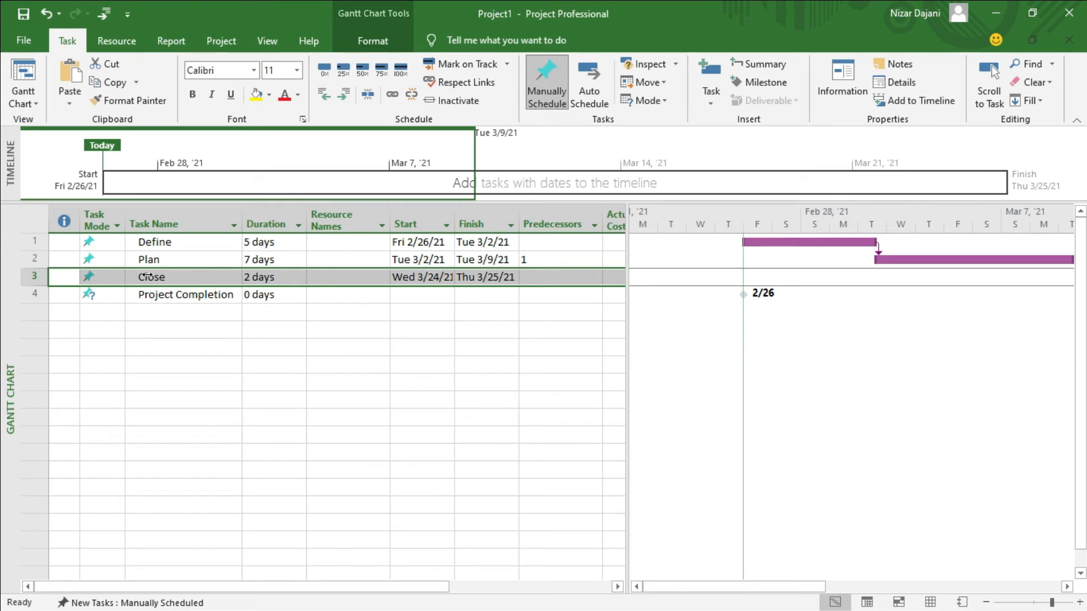
pyautogui.rightClick(147, 277)
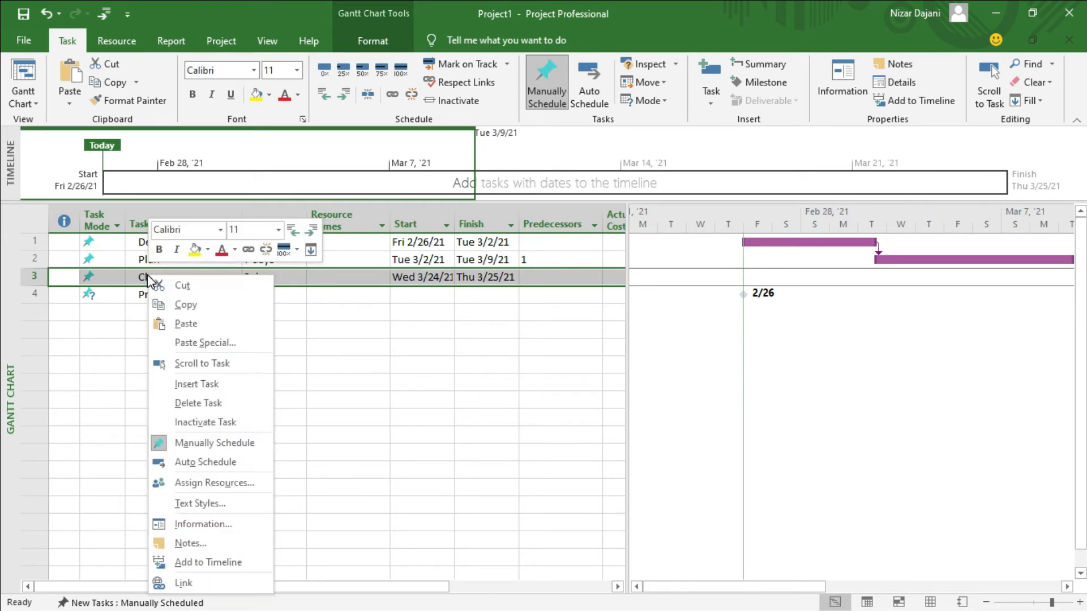
pyautogui.click(200, 404)
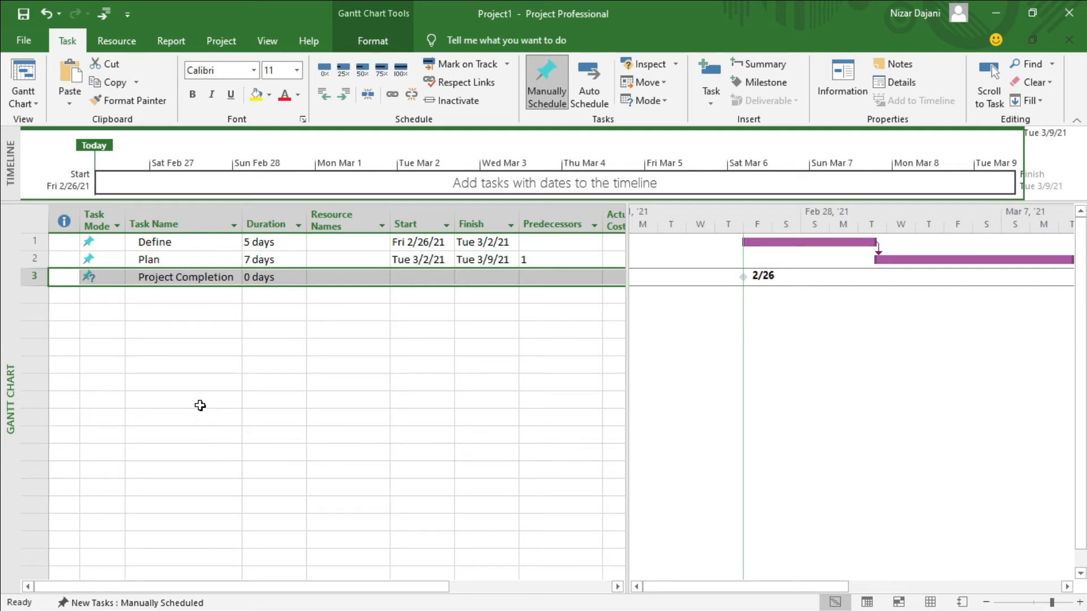
# Step: Insert a new task above Plan and name it Plan 1
pyautogui.rightClick(177, 259)
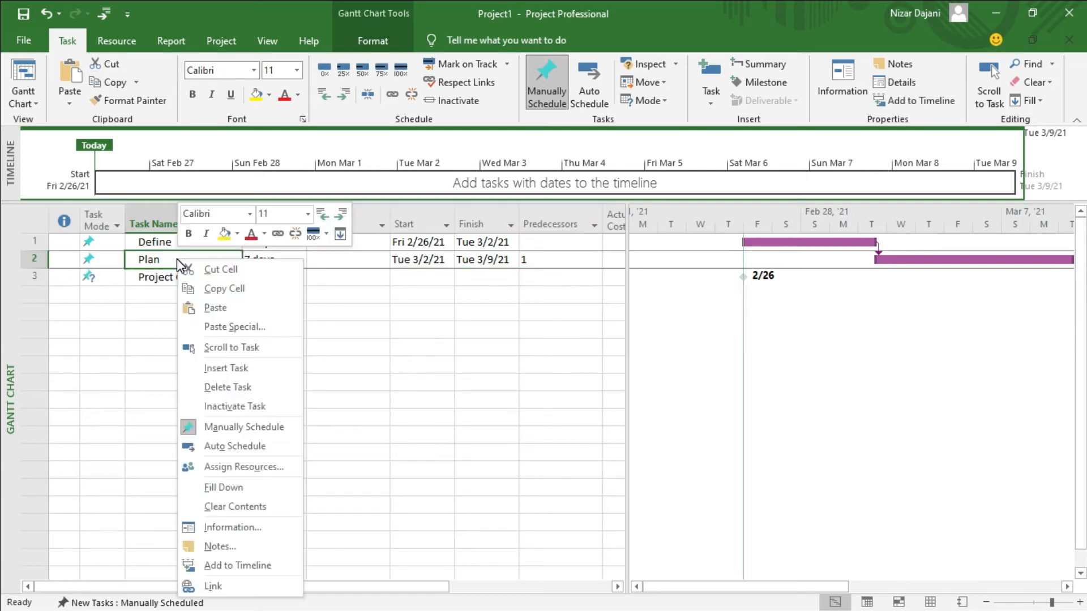
pyautogui.click(221, 369)
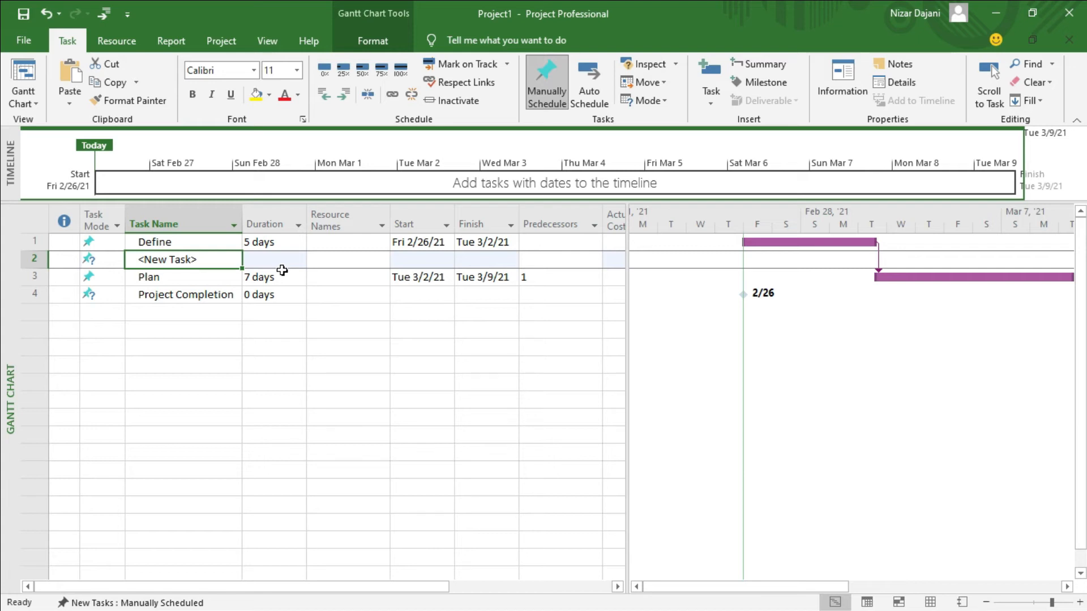
pyautogui.write('Plan')
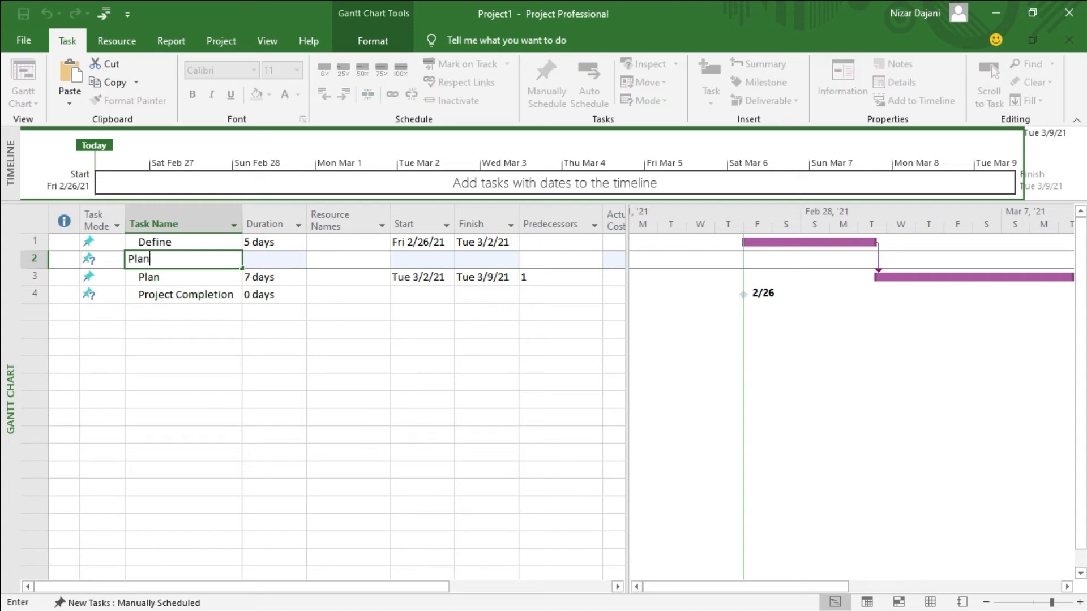
pyautogui.write(' 1')
pyautogui.press('Return')
# Step: Set Plan 1's duration to 6 days and its start date to February 26, 2021
pyautogui.click(282, 259)
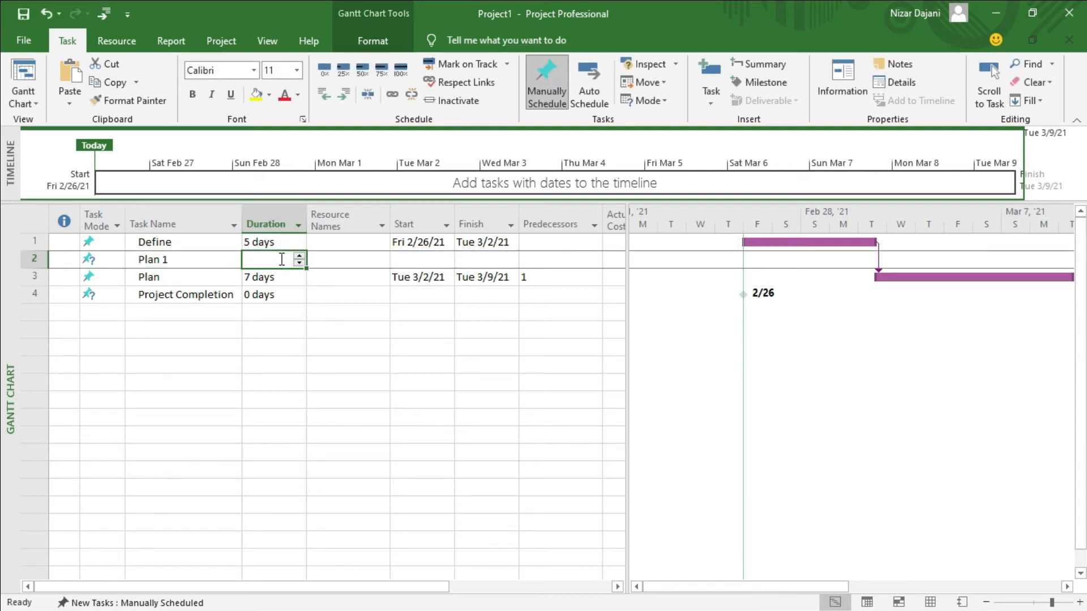
pyautogui.write('6')
pyautogui.press('Return')
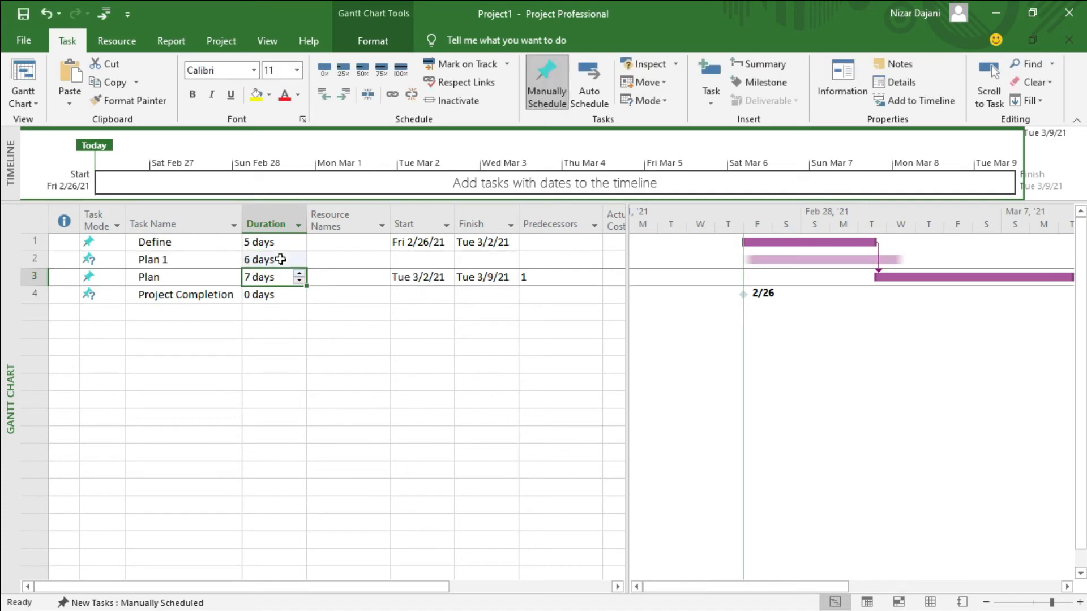
pyautogui.click(445, 262)
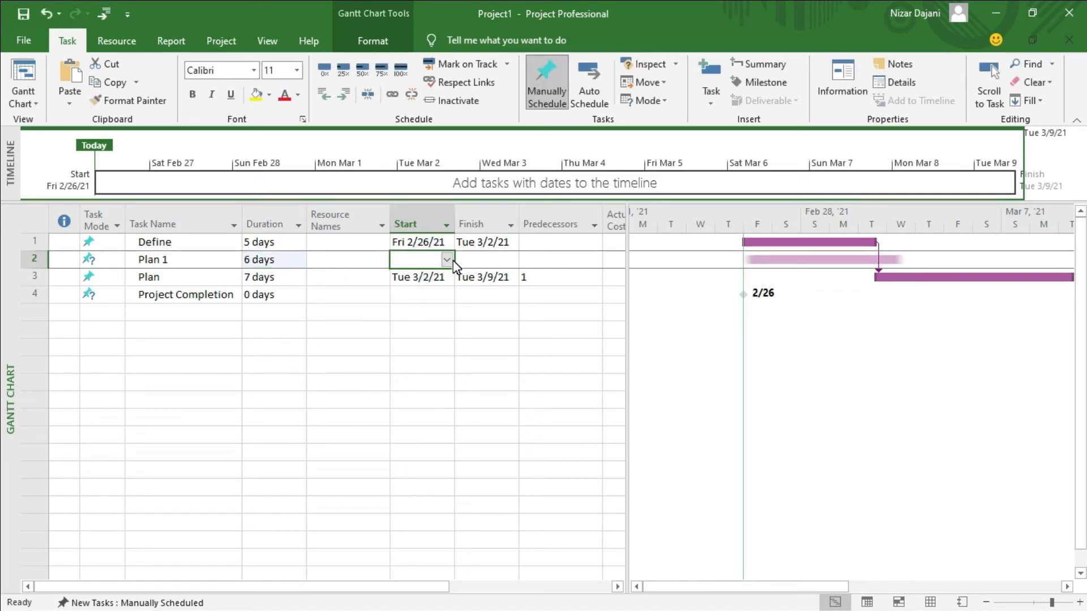
pyautogui.click(447, 259)
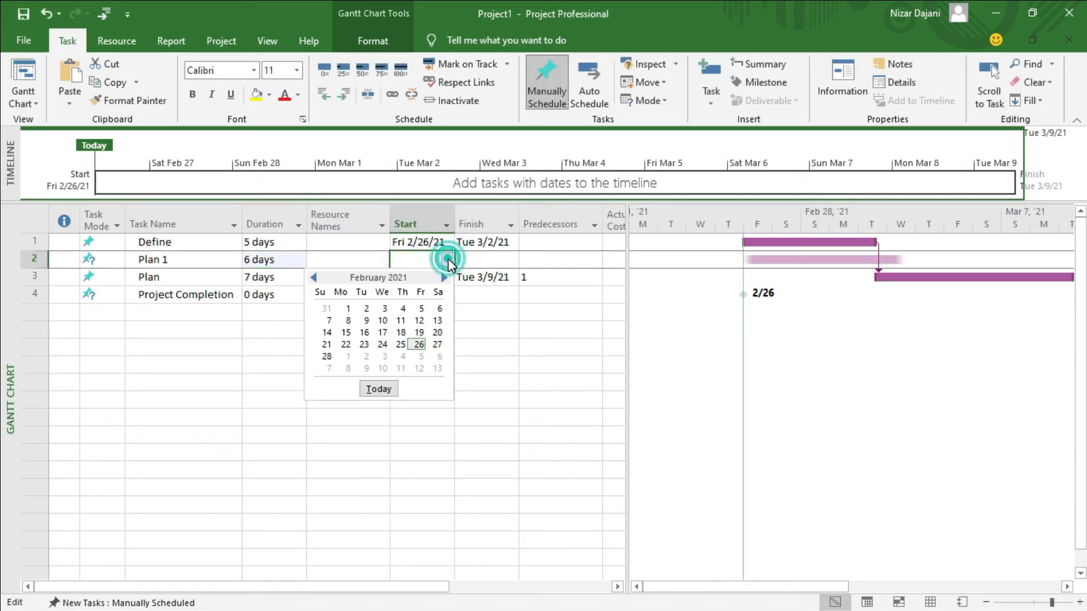
pyautogui.click(419, 350)
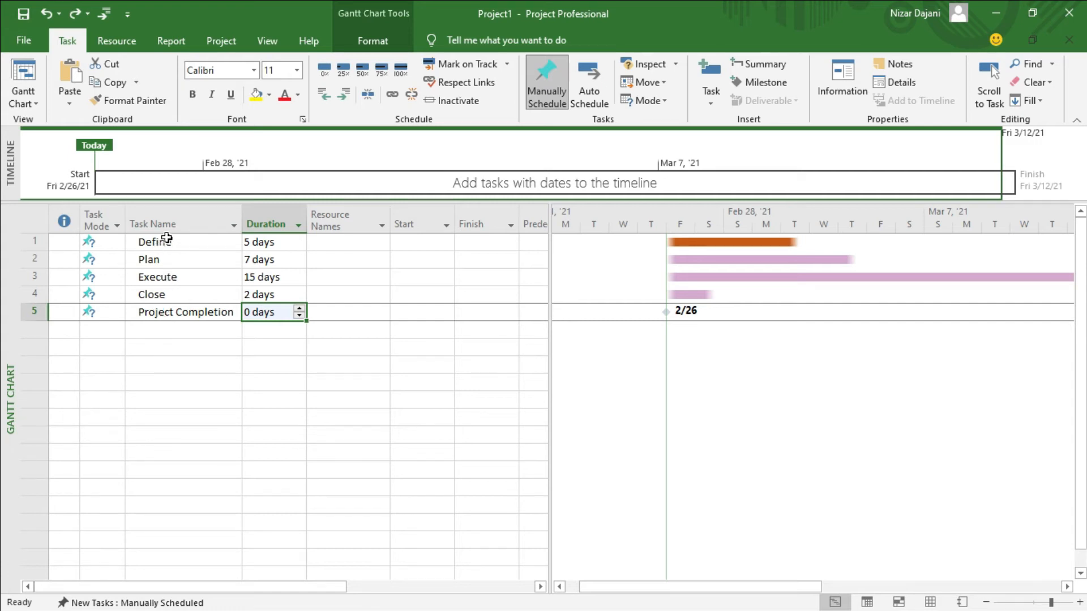
# Step: Show the project summary task in the Gantt Chart view
pyautogui.click(378, 48)
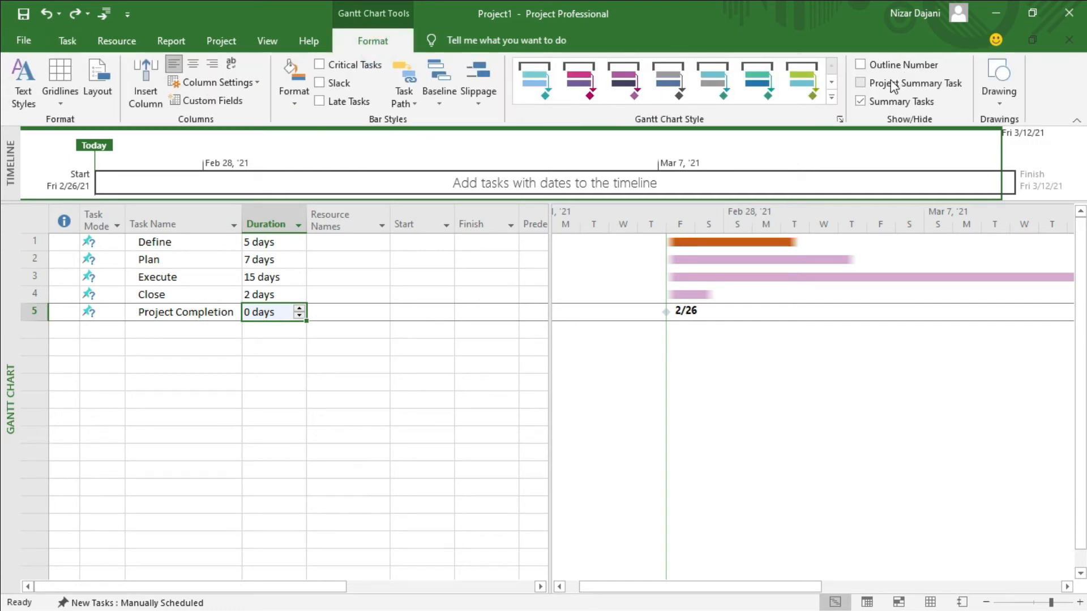
pyautogui.click(861, 83)
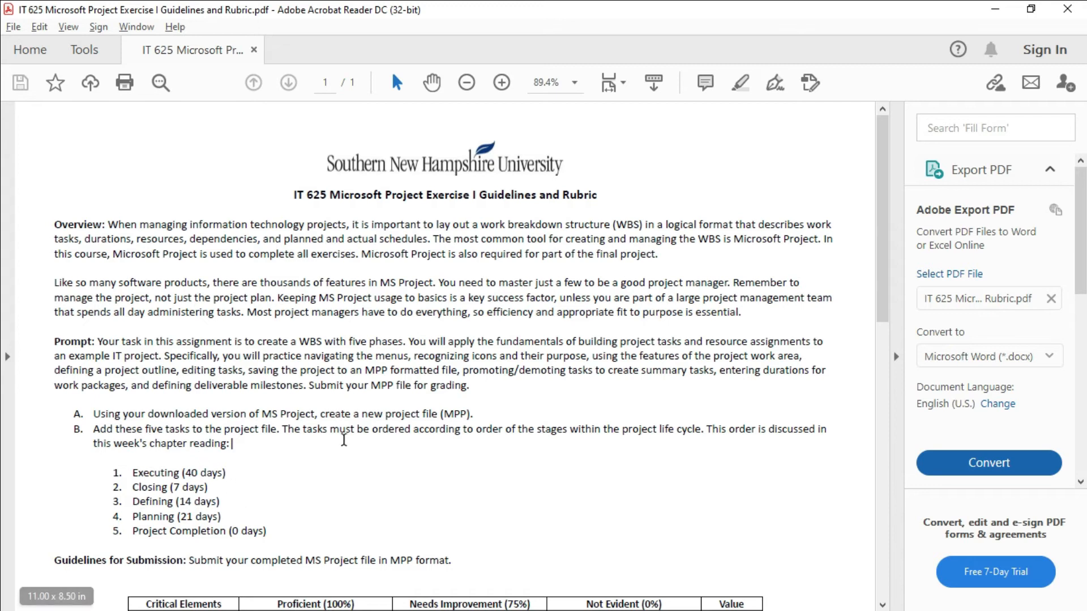
# Step: Check the five-task list in the exercise guidelines PDF in Adobe Acrobat Reader, and return to the first task name cell of the blank project
pyautogui.hotkey('alt', 'Tab')
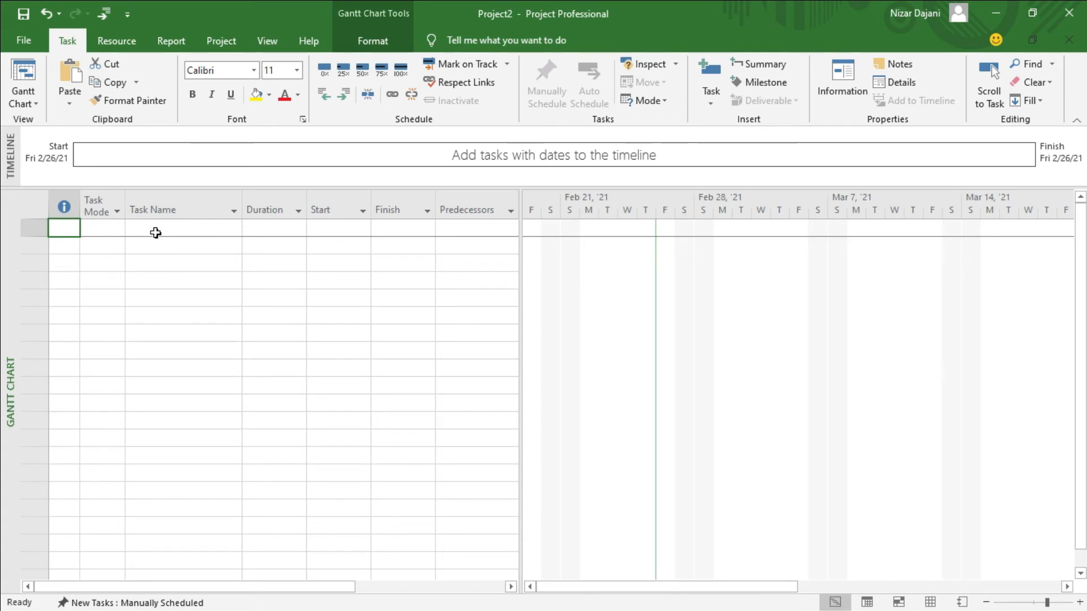
pyautogui.click(150, 232)
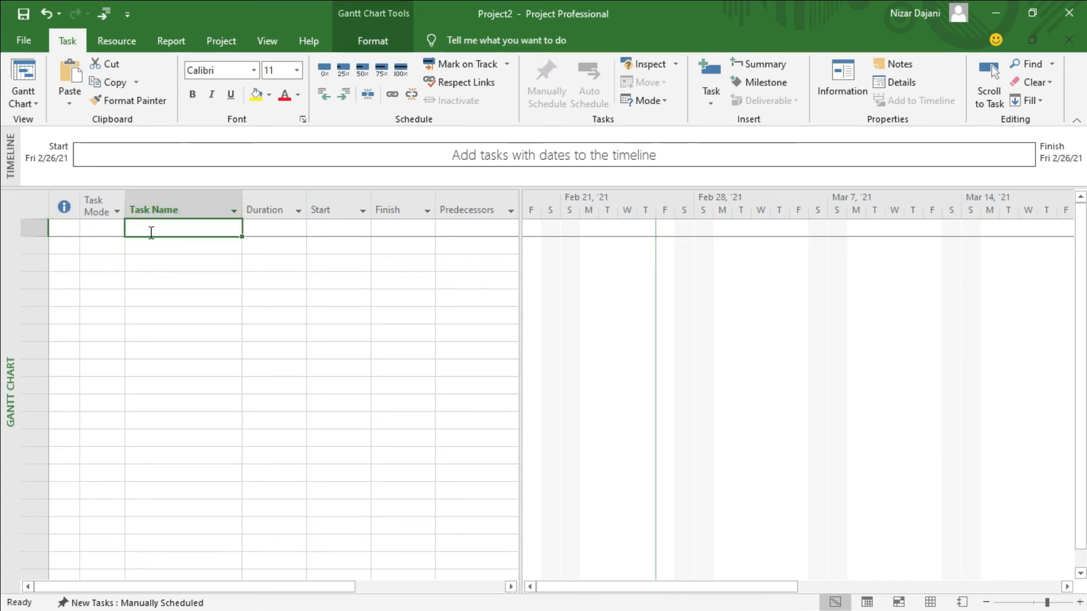
pyautogui.hotkey('alt', 'Tab')
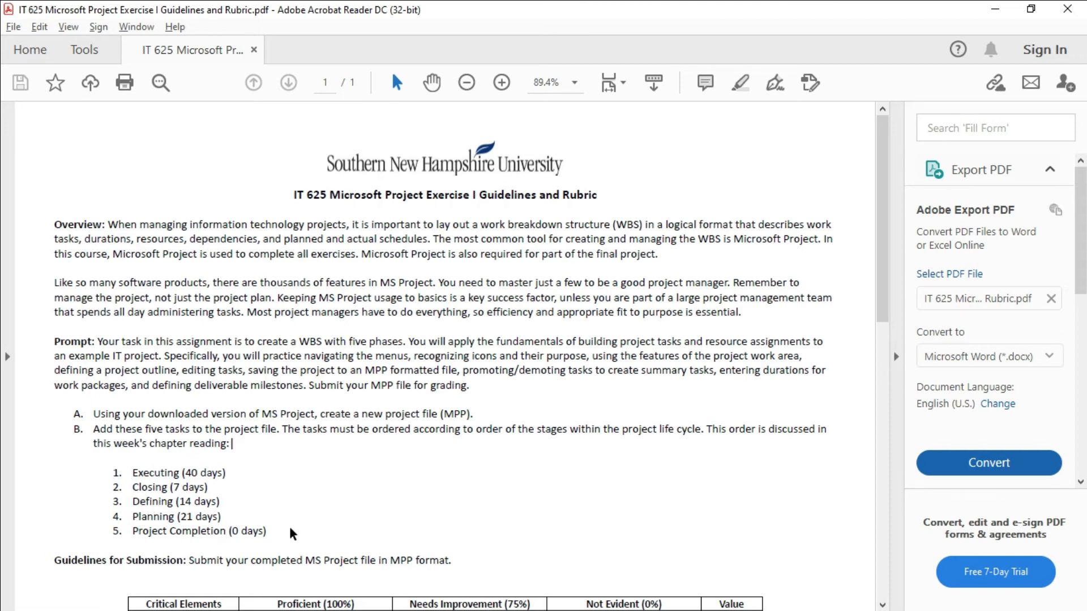
pyautogui.hotkey('alt', 'Tab')
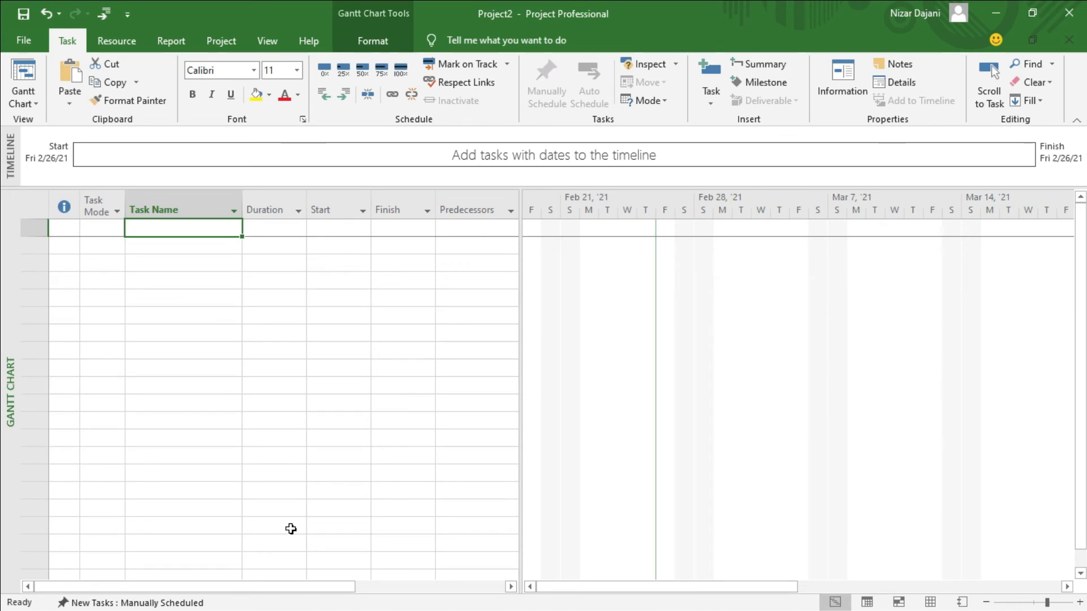
# Step: Enter the five tasks in life-cycle order: Defining, Planning, Executing, Closing and Project Completion
pyautogui.write('Defining')
pyautogui.press('Return')
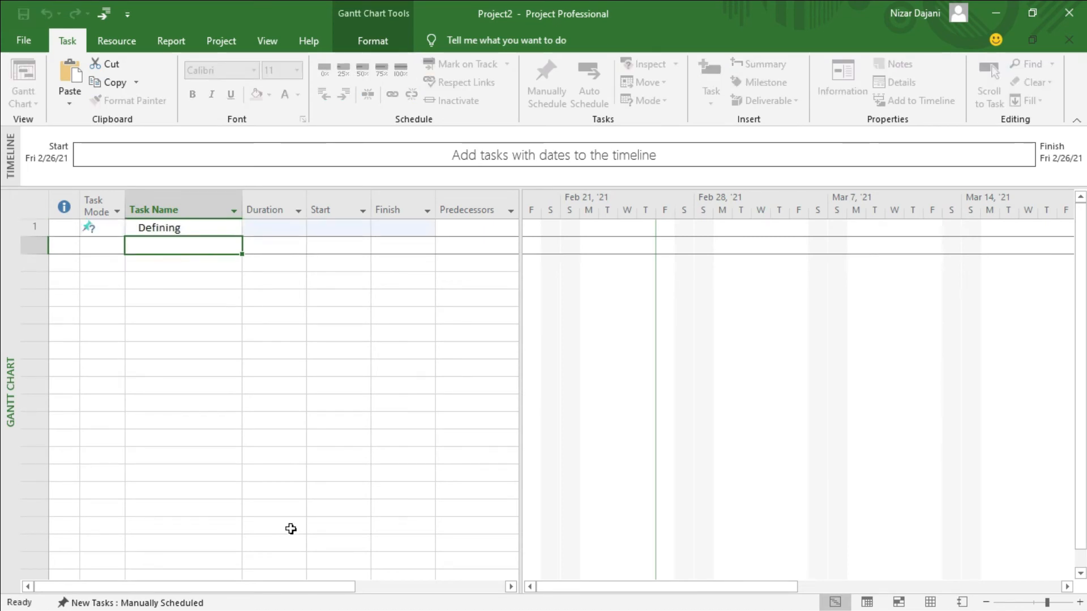
pyautogui.write('Planning')
pyautogui.press('Return')
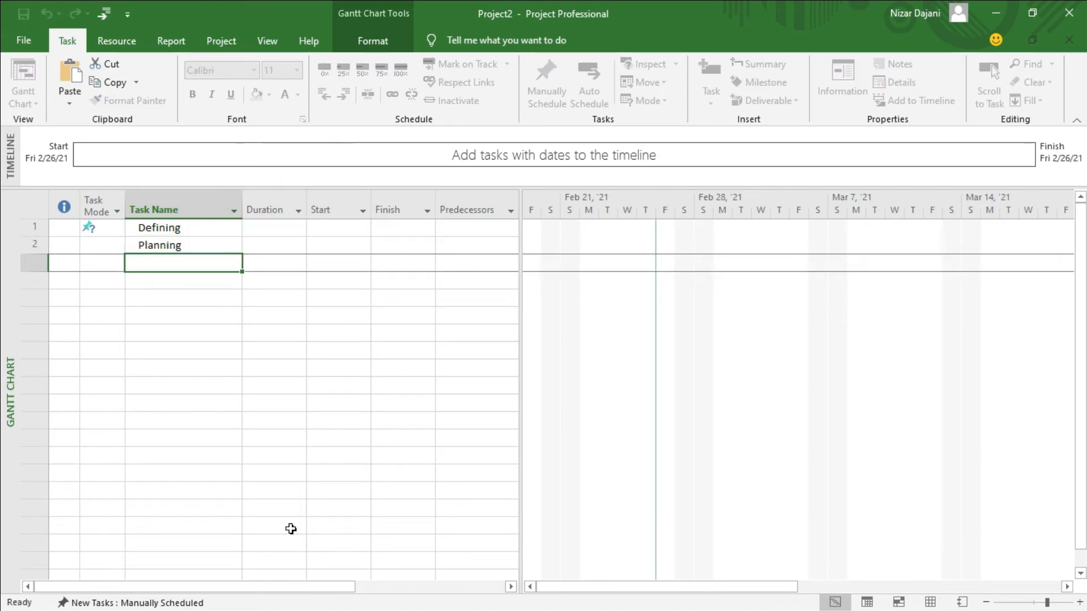
pyautogui.write('Executing')
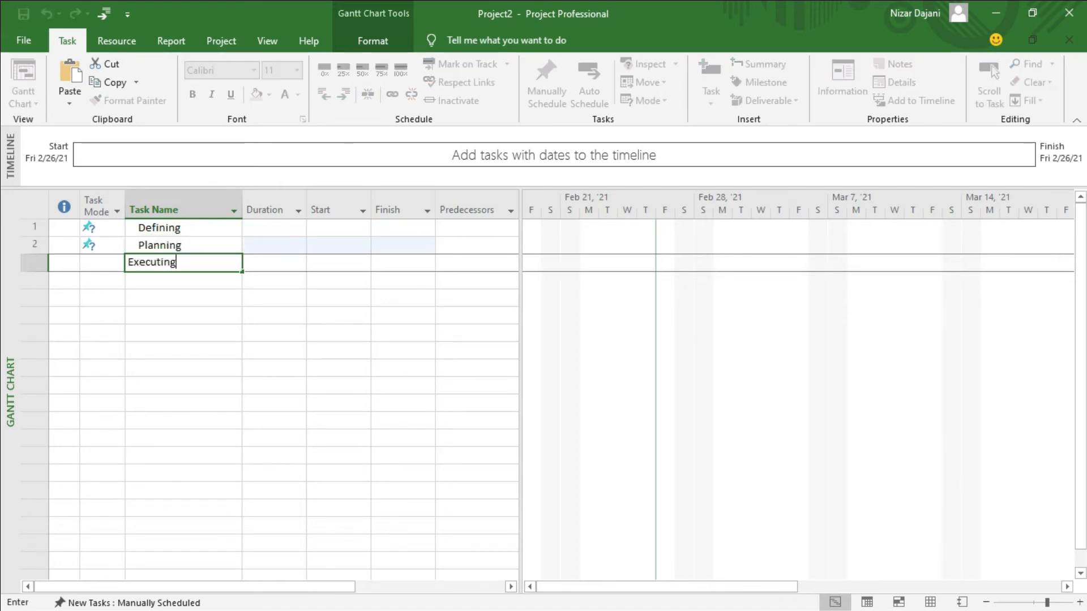
pyautogui.press('Return')
pyautogui.write('Closing')
pyautogui.press('Return')
pyautogui.write('P')
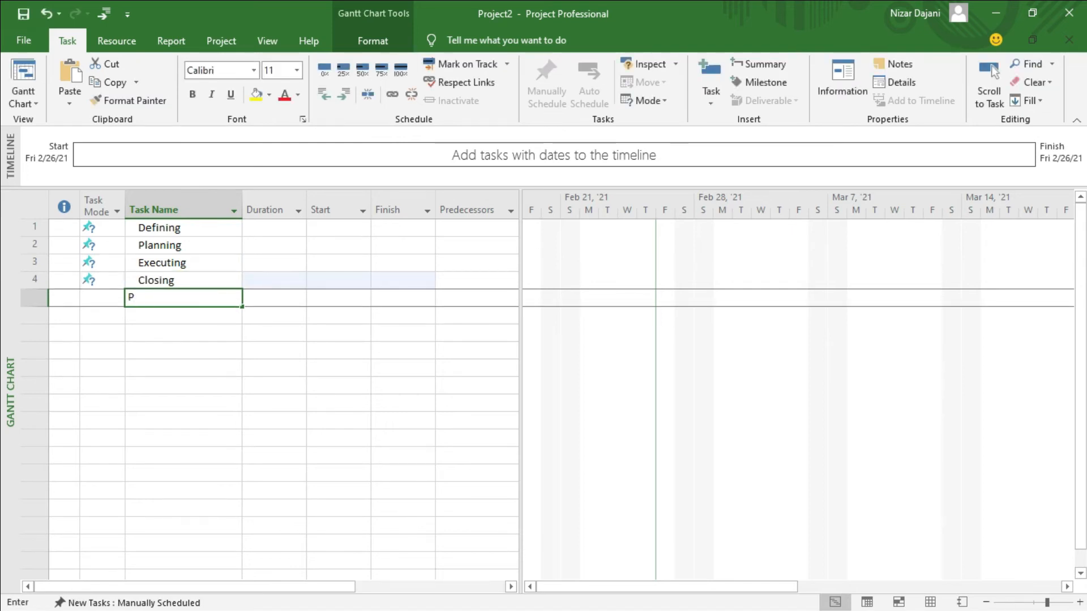
pyautogui.write('roject Completion')
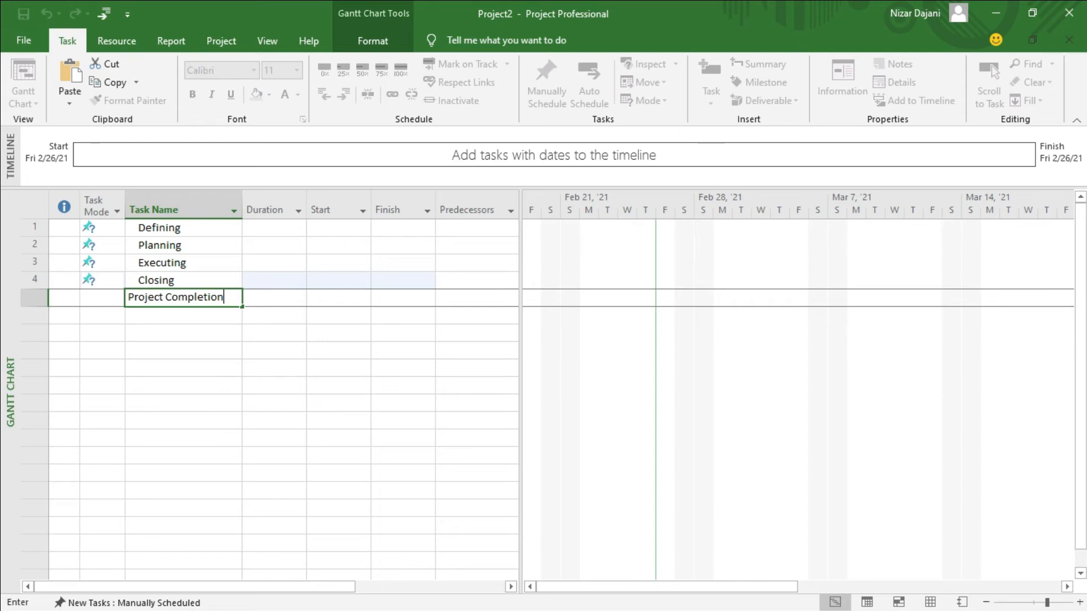
pyautogui.press('Return')
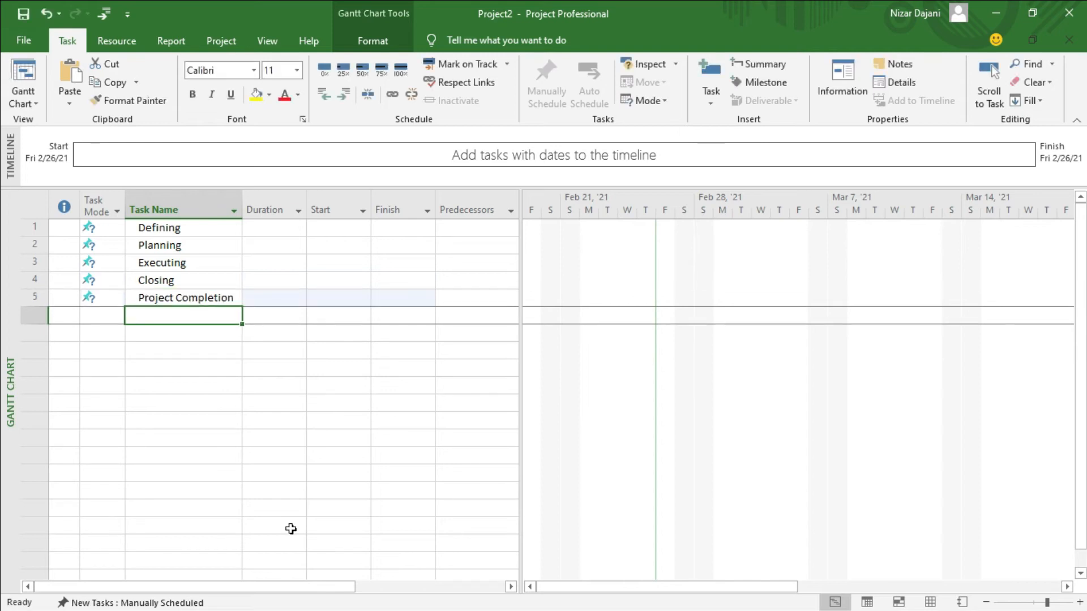
# Step: Check the durations in the exercise guidelines PDF and set Defining to 14 days, Planning to 21 days and Executing to 40 days
pyautogui.hotkey('alt', 'Tab')
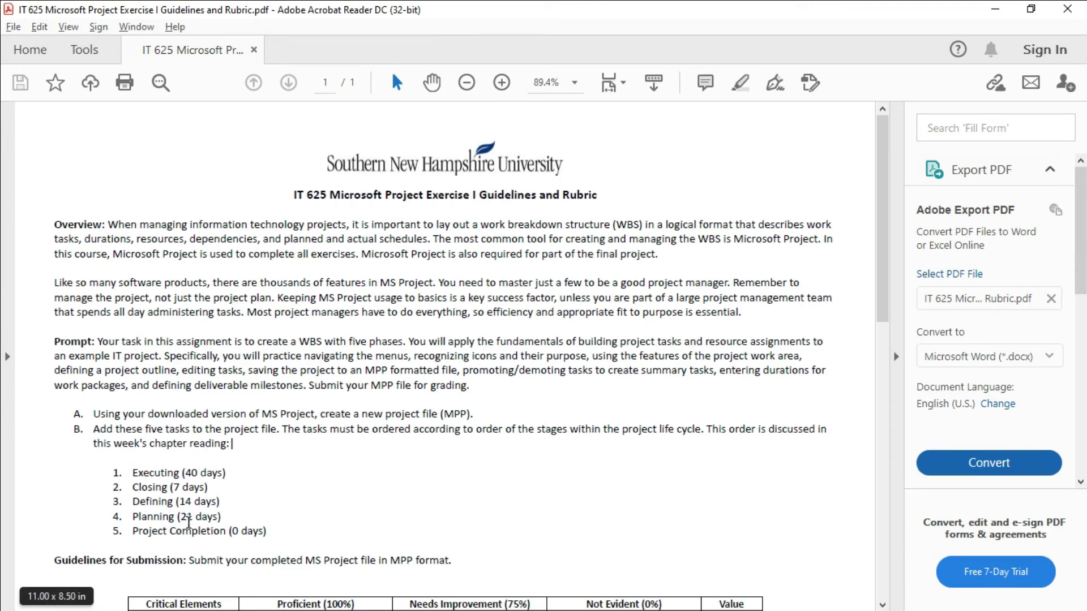
pyautogui.hotkey('alt', 'Tab')
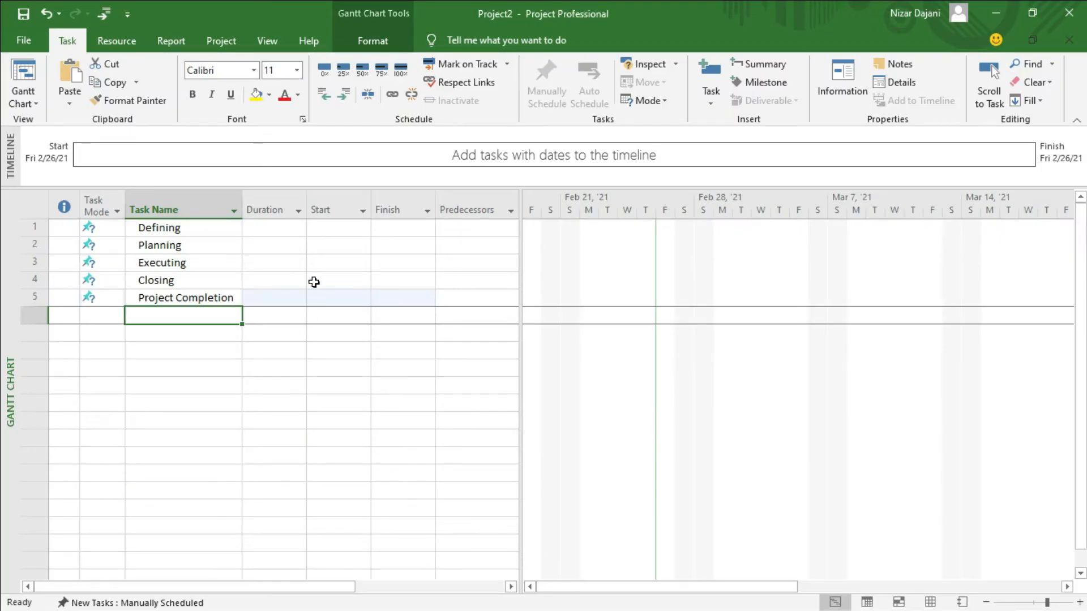
pyautogui.click(280, 229)
pyautogui.write('14 days')
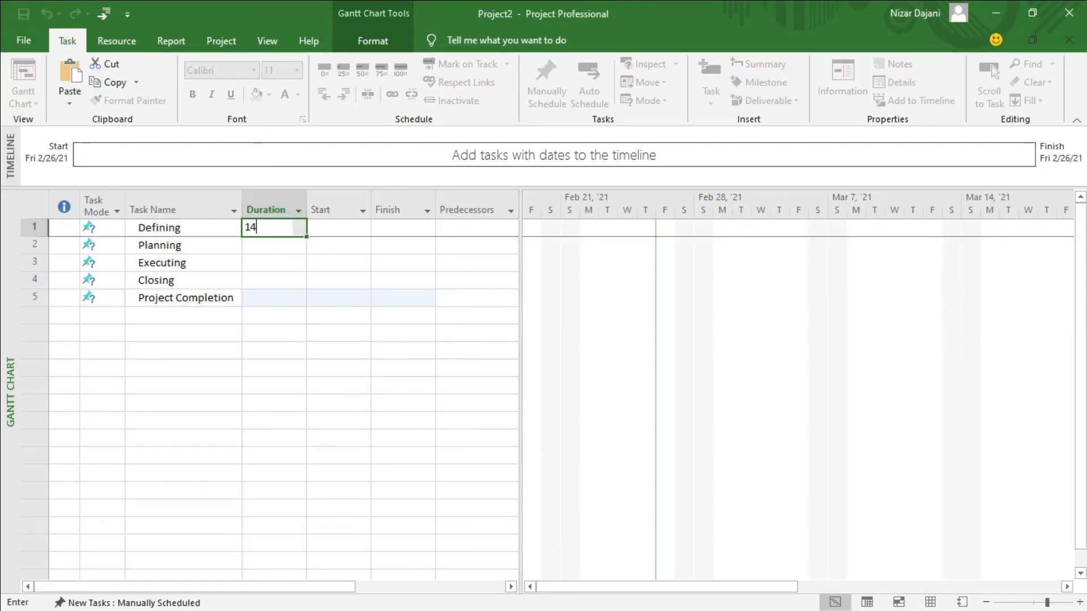
pyautogui.press('Return')
pyautogui.write('21')
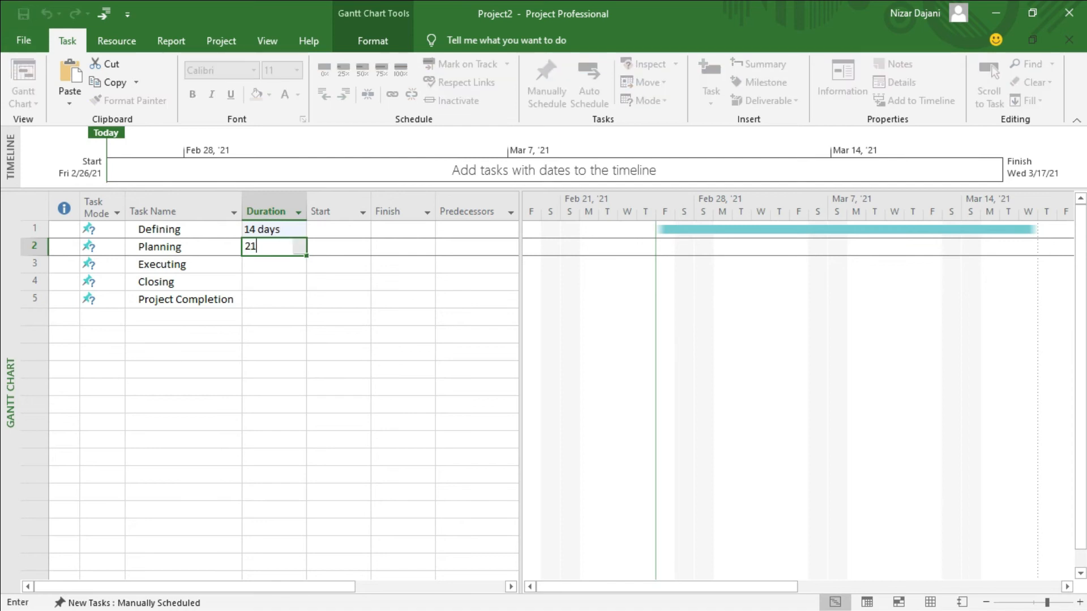
pyautogui.press('Return')
pyautogui.write('40')
pyautogui.press('Return')
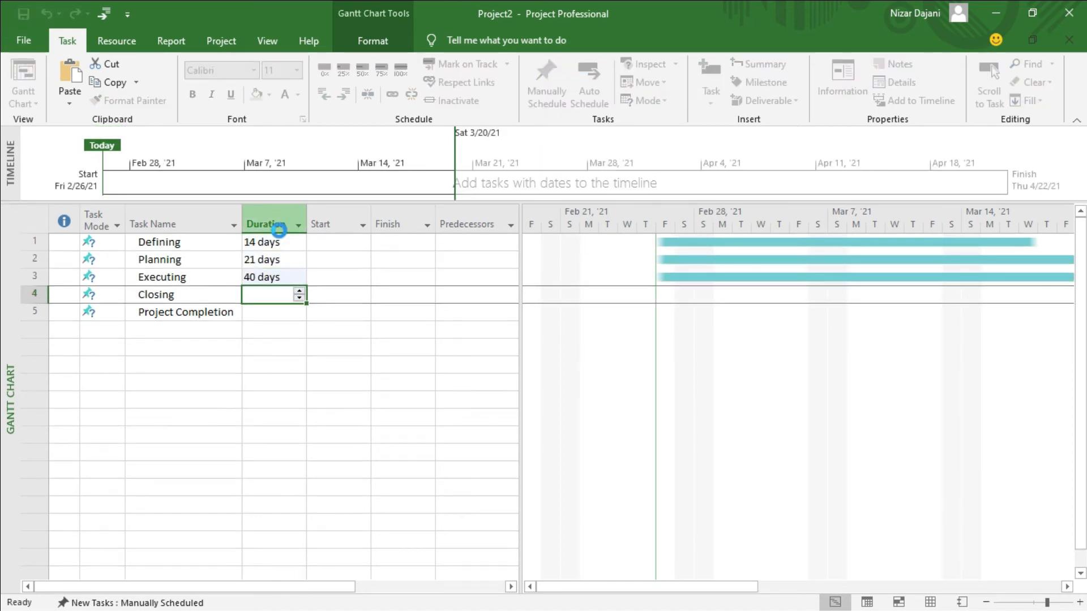
# Step: Recheck the exercise guidelines PDF and set the durations of Closing to 7 days and Project Completion to 0 days
pyautogui.hotkey('alt', 'Tab')
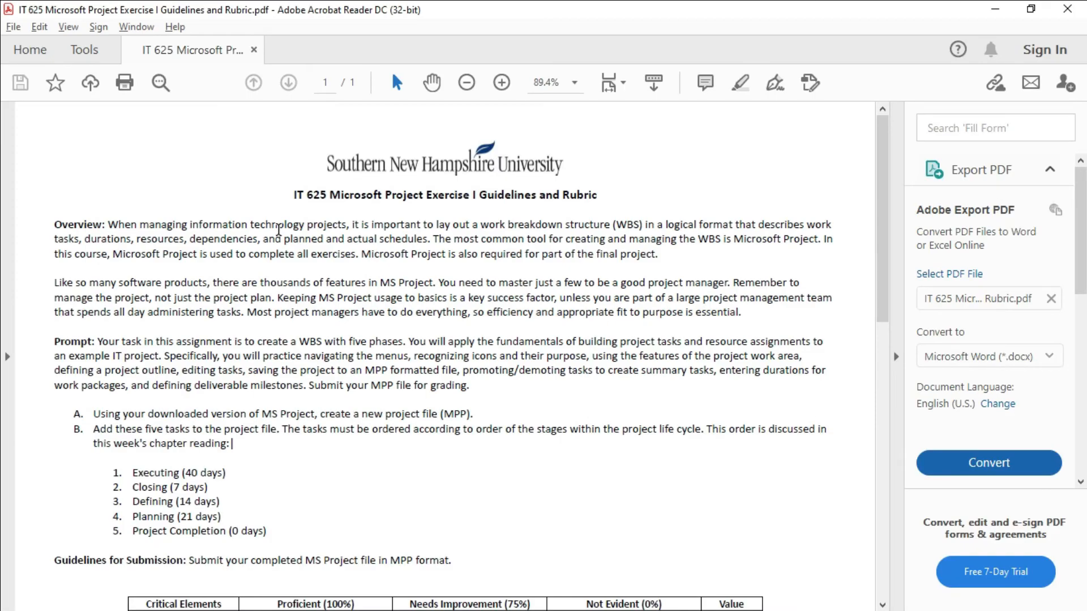
pyautogui.hotkey('alt', 'Tab')
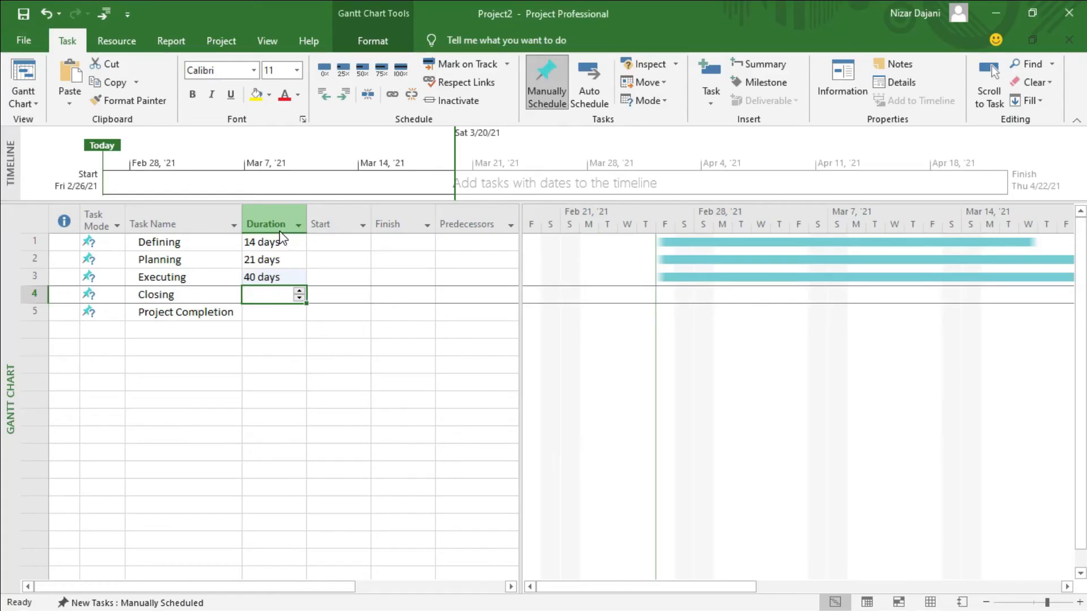
pyautogui.write('7')
pyautogui.press('Return')
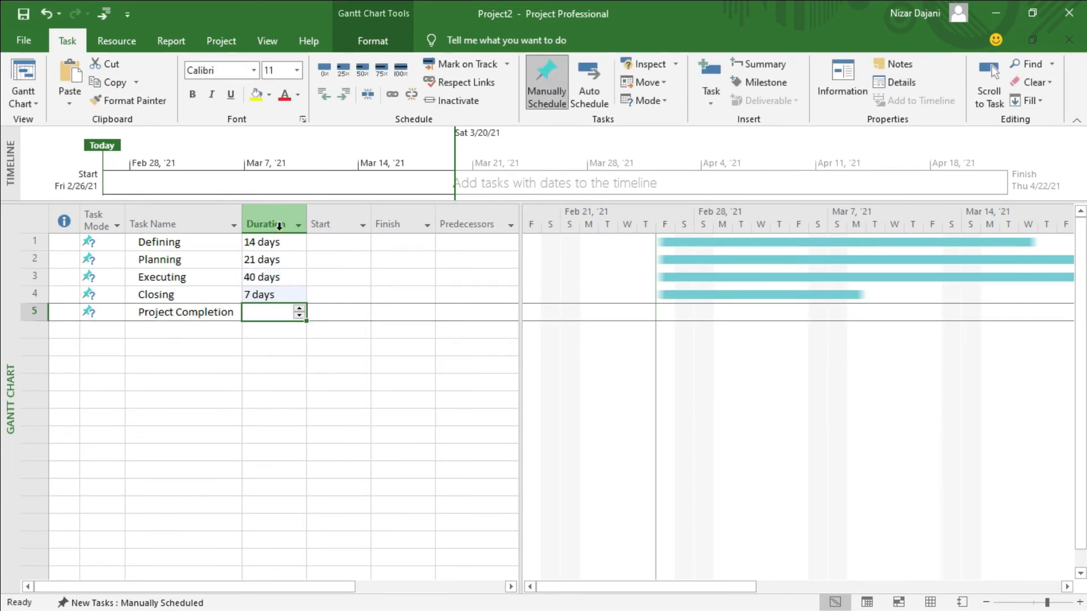
pyautogui.write('0')
pyautogui.press('Return')
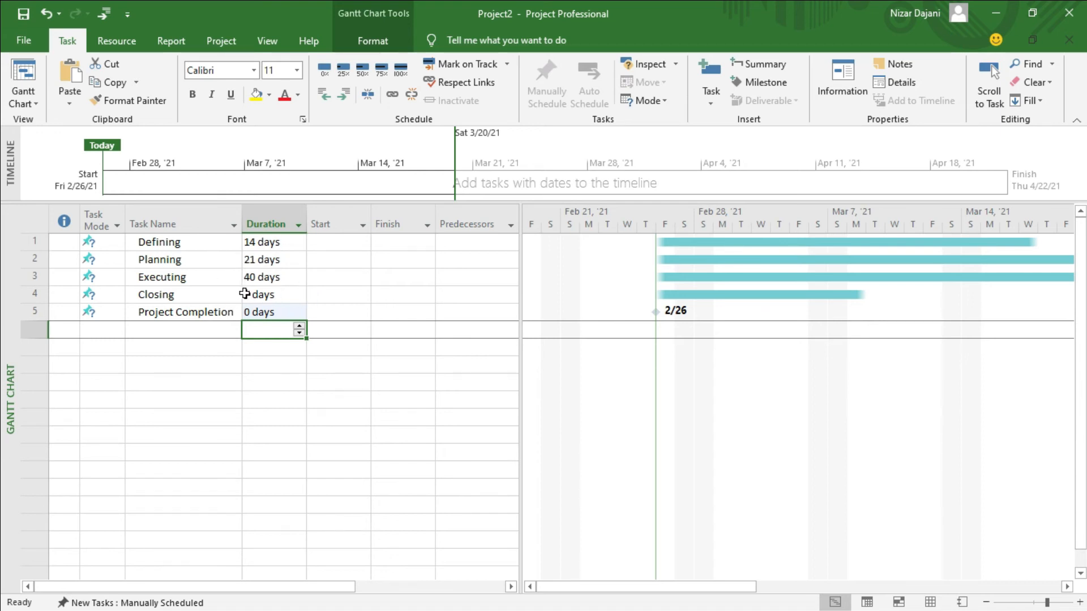
# Step: Show the project summary task above the five phases
pyautogui.click(383, 40)
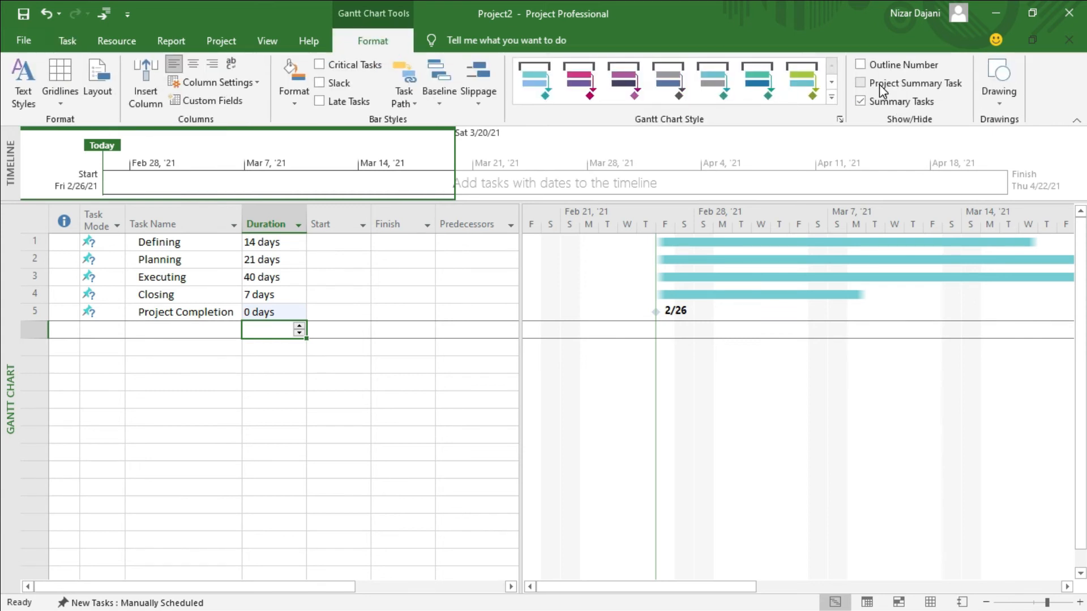
pyautogui.click(857, 82)
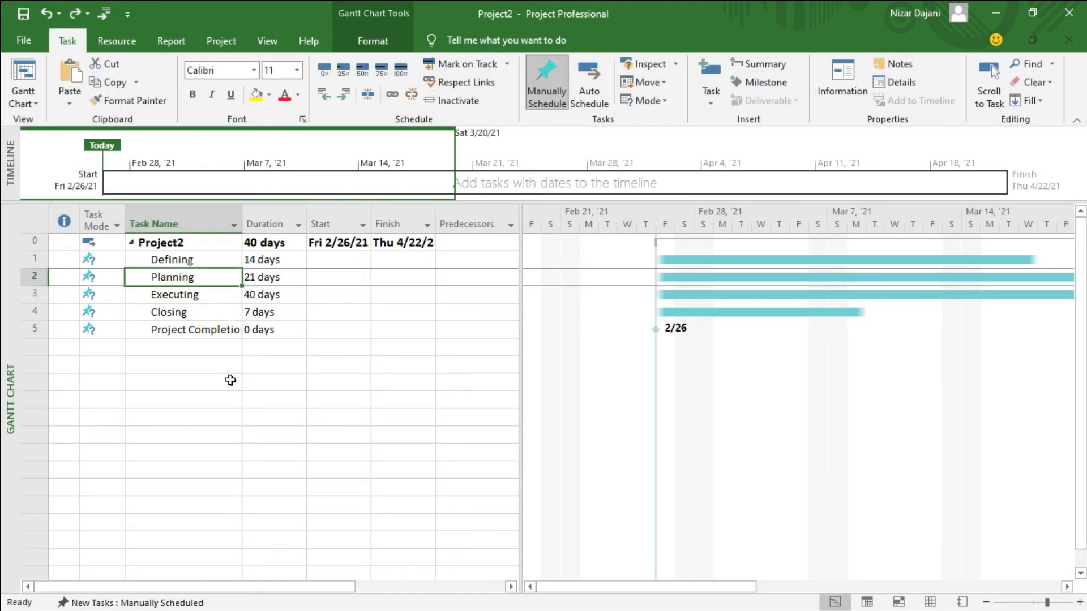
# Step: Insert a new task above Planning, name it Define sub task 1, and indent it under Defining
pyautogui.rightClick(176, 279)
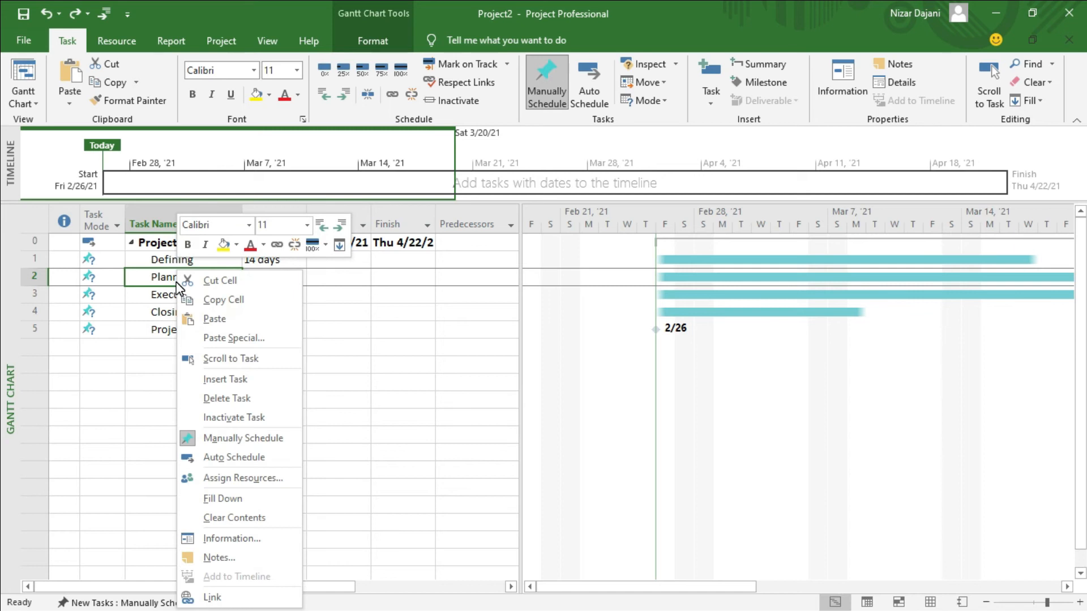
pyautogui.click(224, 378)
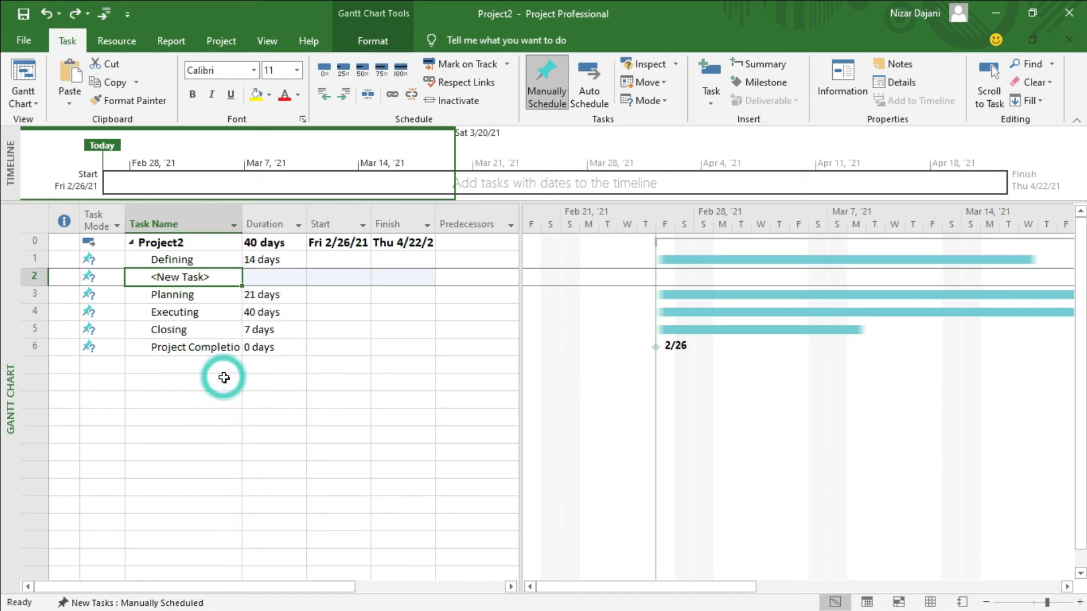
pyautogui.click(195, 276)
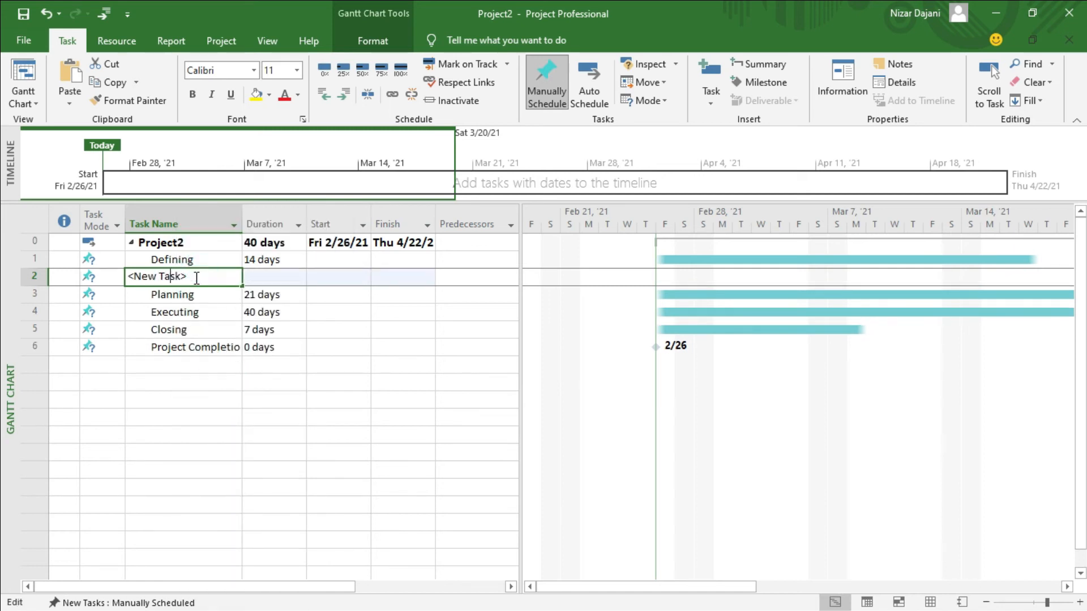
pyautogui.write('Defi')
pyautogui.hotkey('ctrl', 'a')
pyautogui.write('Define')
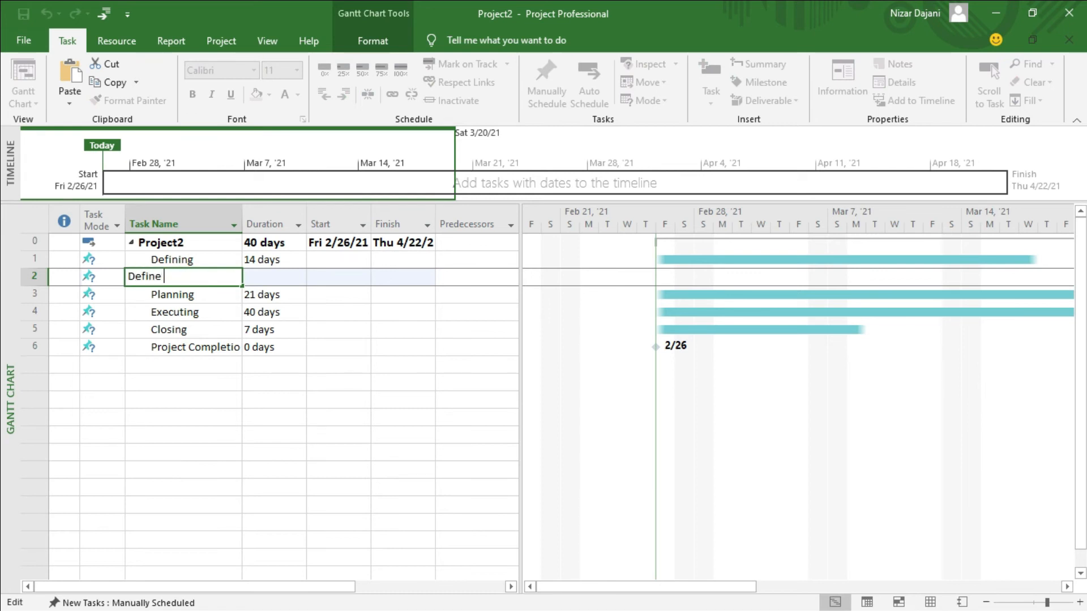
pyautogui.write(' sub task 1')
pyautogui.press('Return')
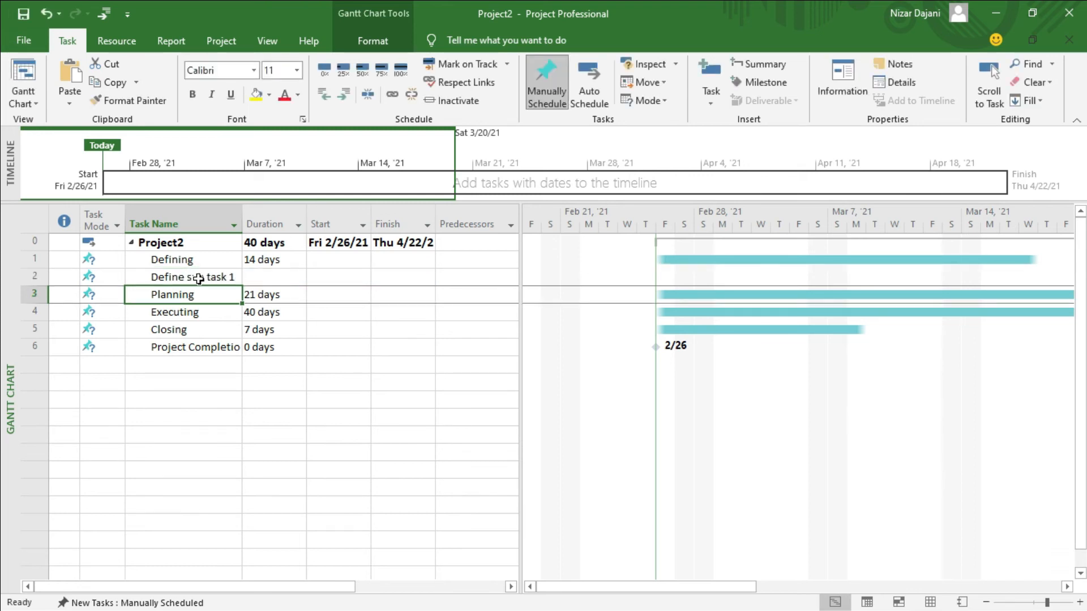
pyautogui.click(34, 276)
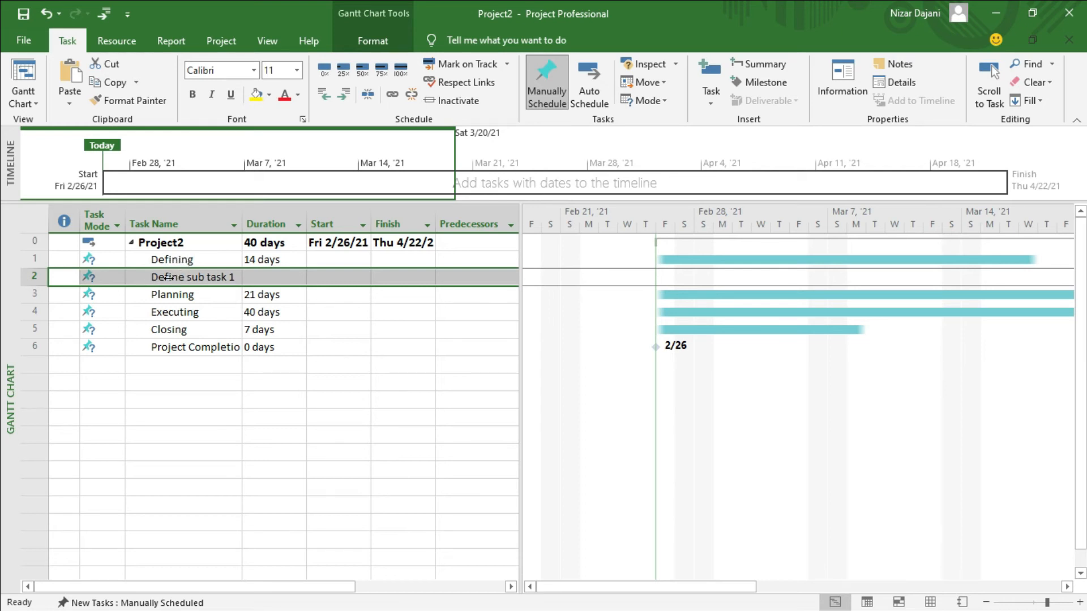
pyautogui.click(345, 97)
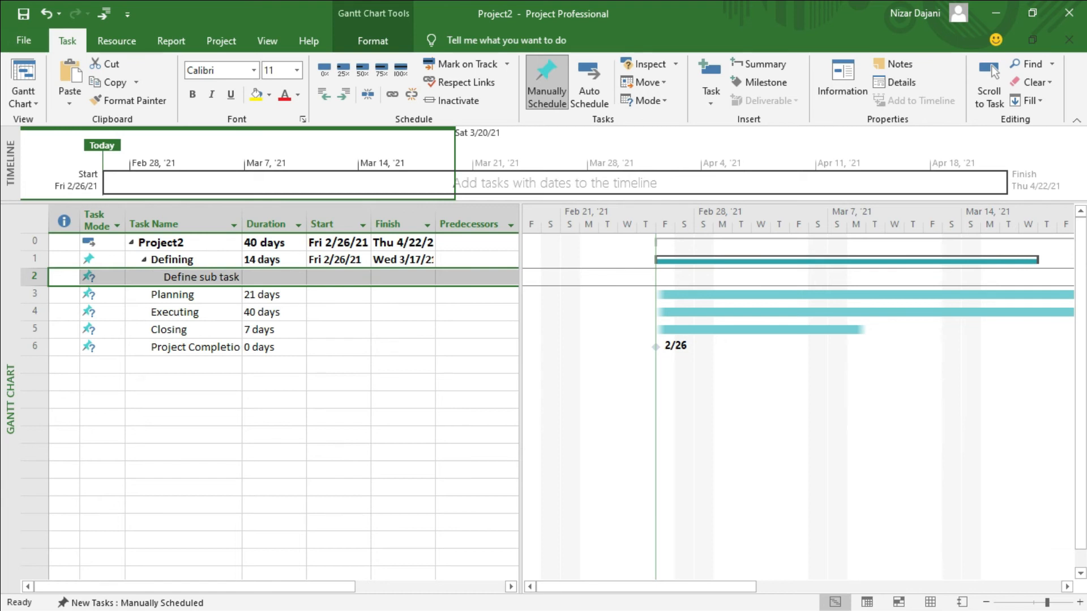
# Step: Collapse and re-expand the Defining summary task and the Project2 summary task
pyautogui.click(145, 260)
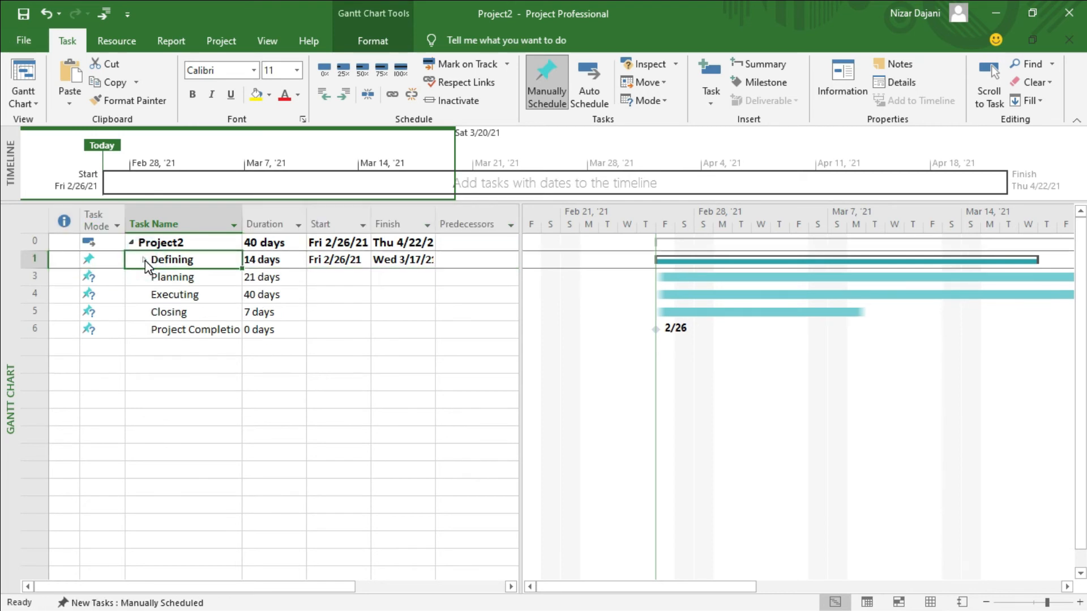
pyautogui.click(145, 261)
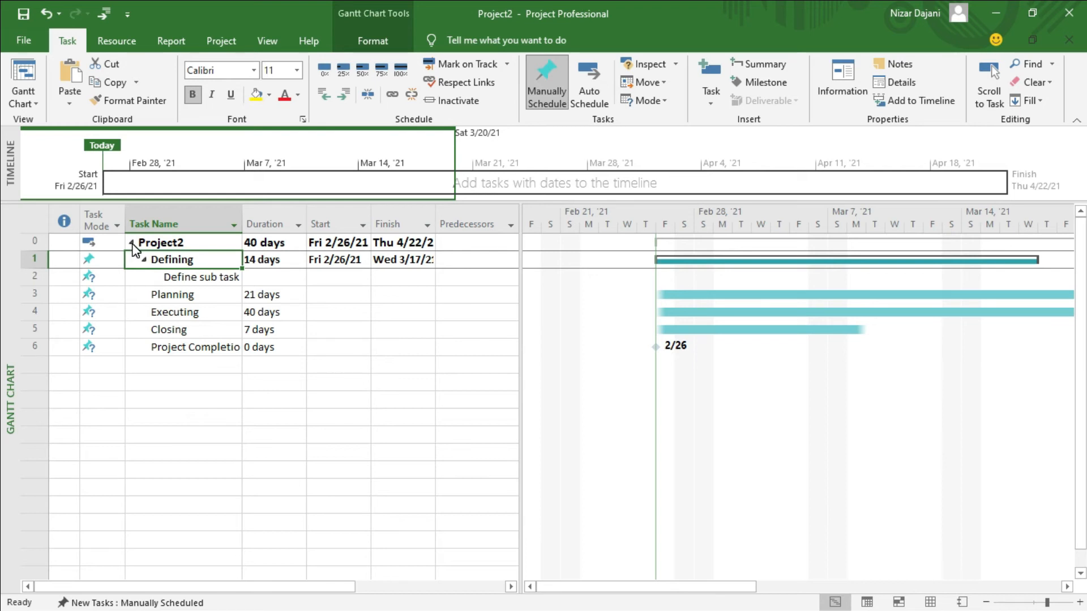
pyautogui.click(132, 244)
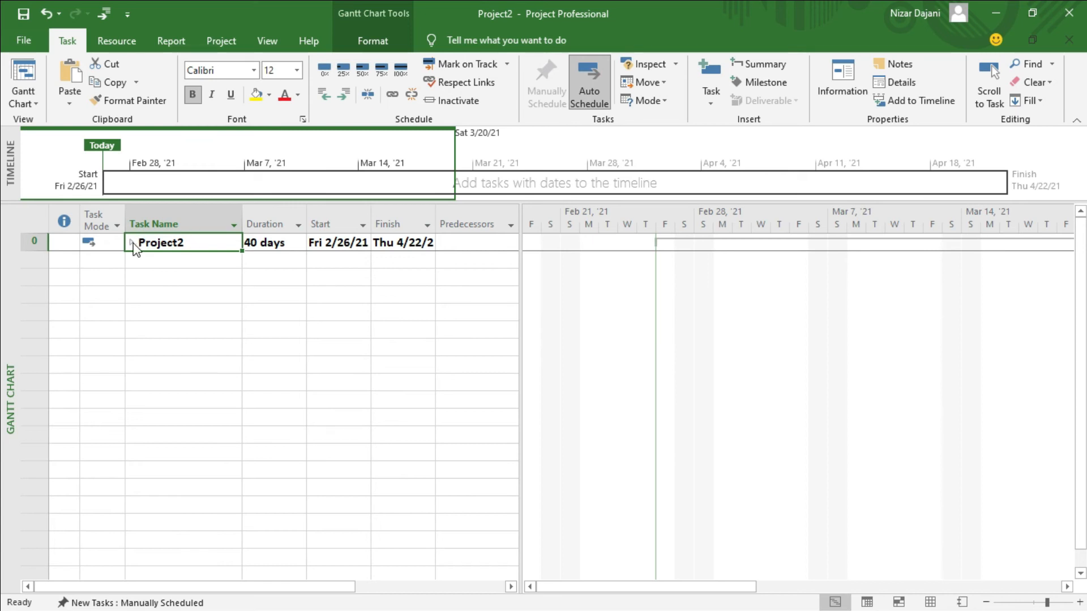
pyautogui.click(132, 242)
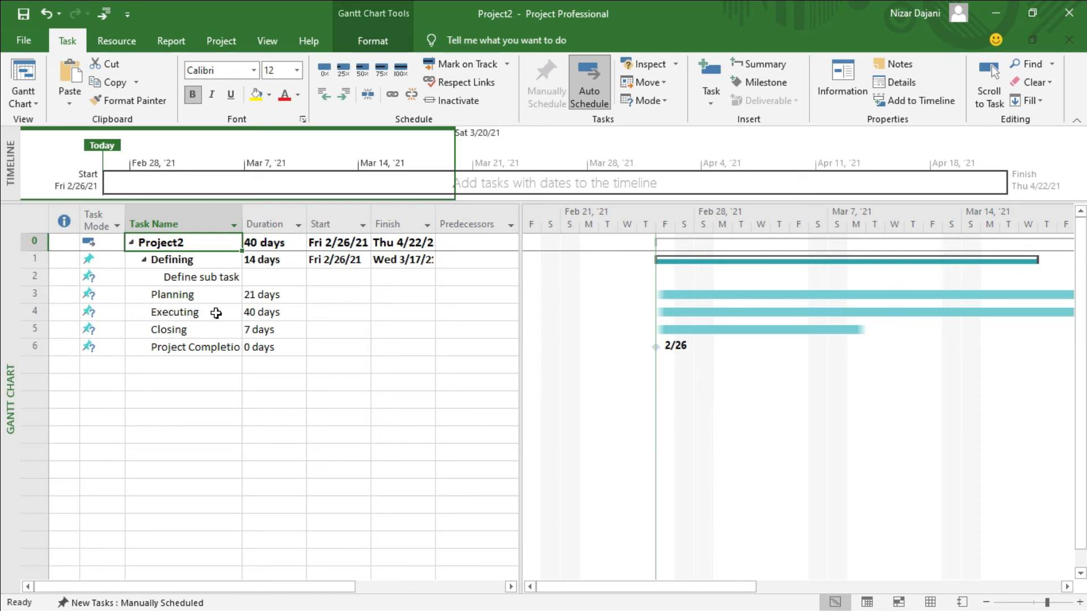
# Step: Outdent Define sub task 1 to the phase level and indent it under Defining again
pyautogui.click(199, 277)
pyautogui.click(328, 96)
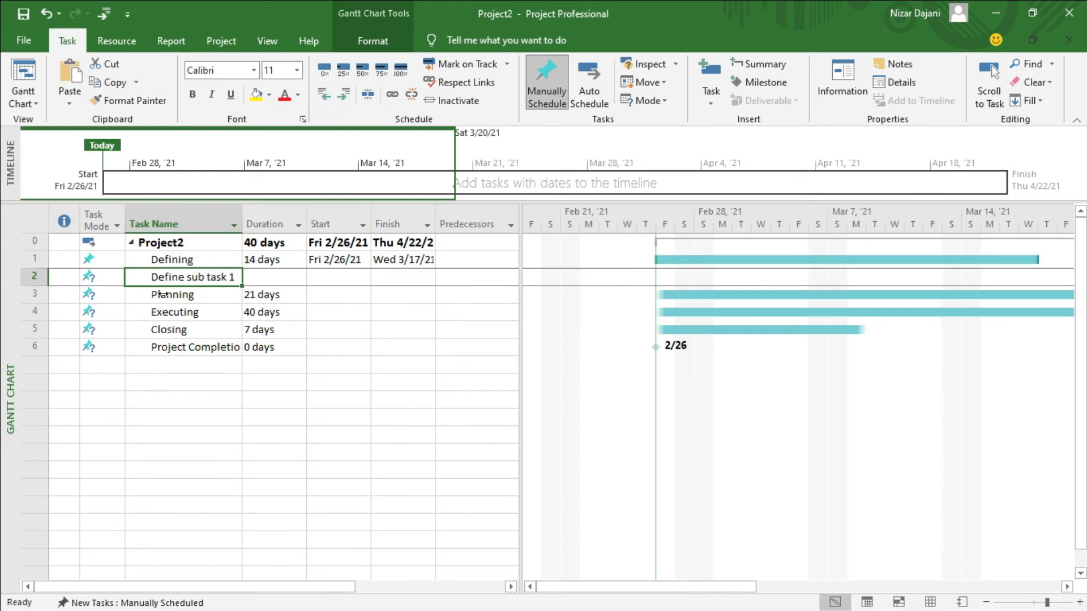
pyautogui.click(342, 94)
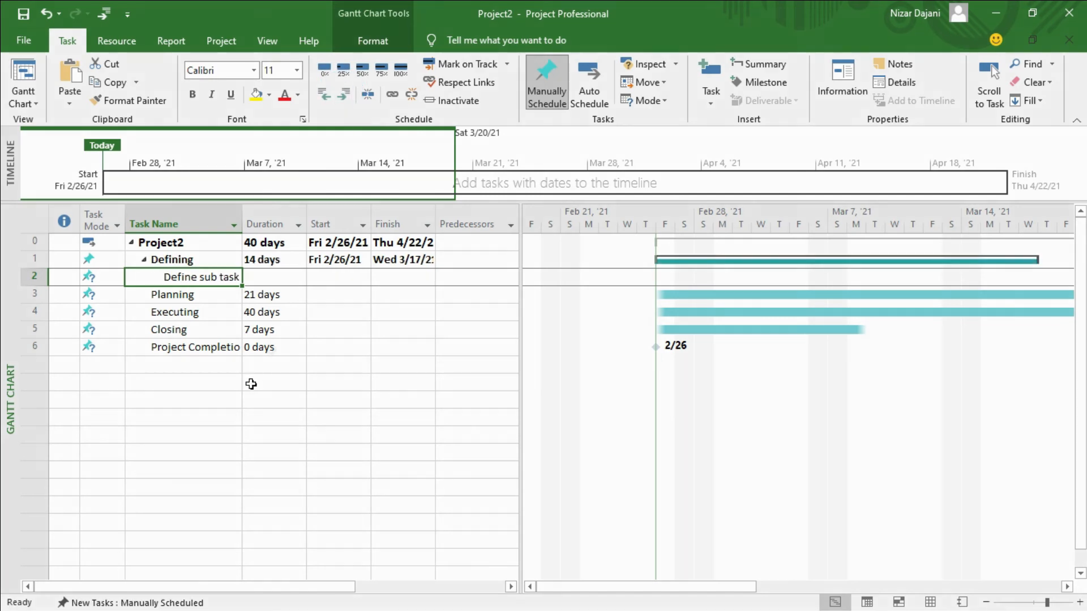
# Step: Set Define sub task 1's duration to 2 days and mark partial progress on its Gantt bar
pyautogui.click(279, 277)
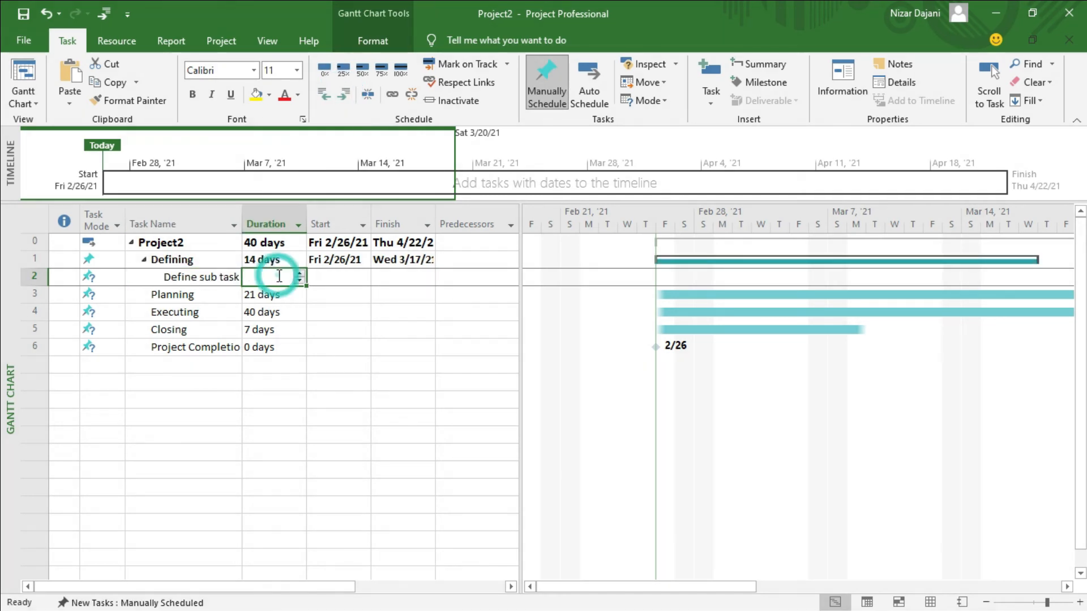
pyautogui.write('2')
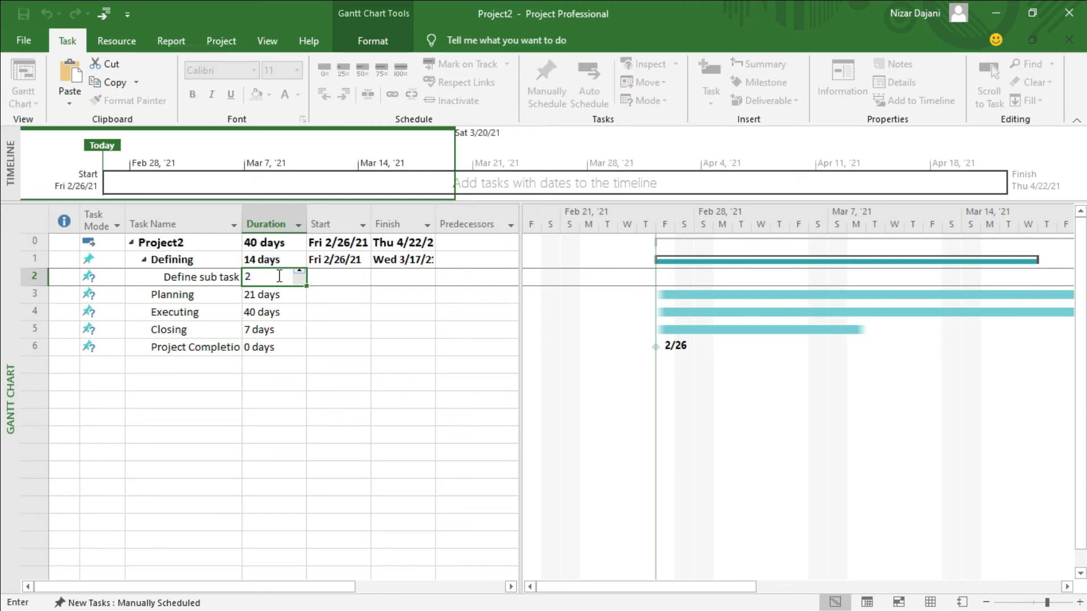
pyautogui.press('Return')
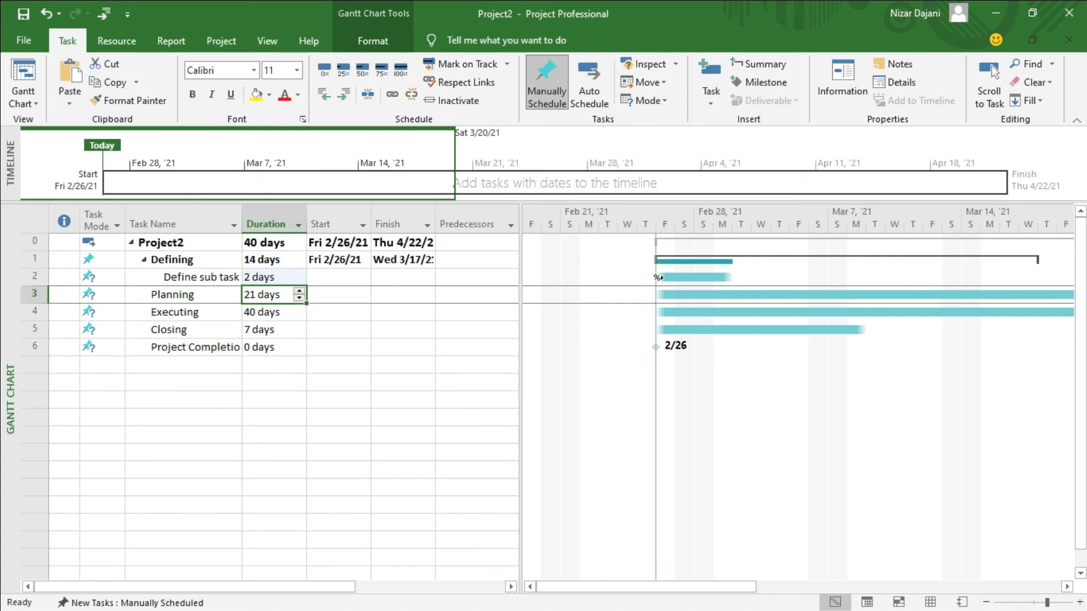
pyautogui.moveTo(660, 277); pyautogui.dragTo(706, 278)
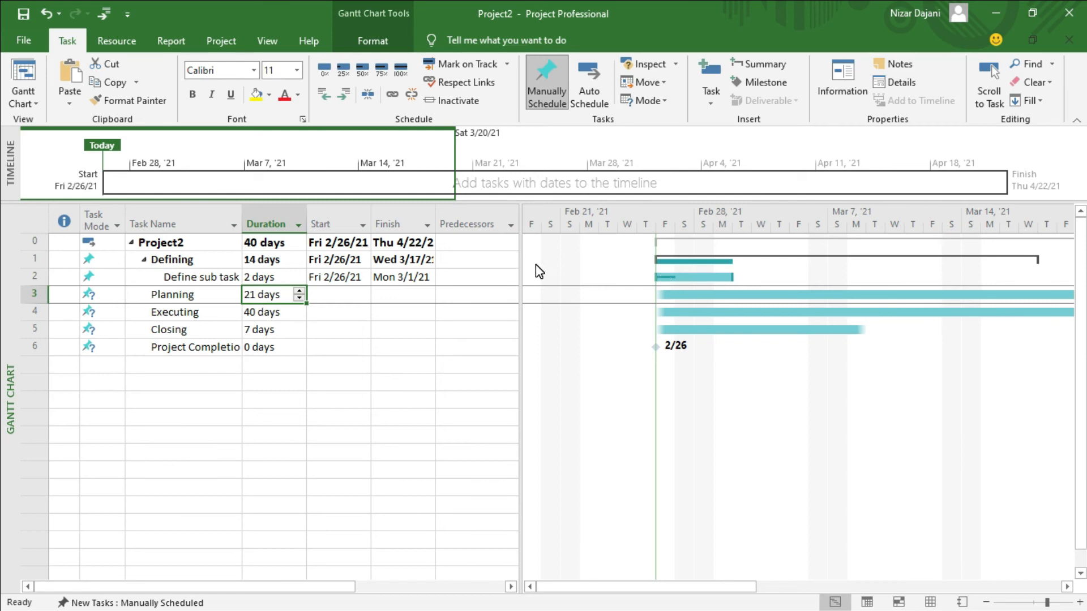
# Step: Add a % Complete column after Resource Names in the task table
pyautogui.moveTo(520, 221); pyautogui.dragTo(712, 216)
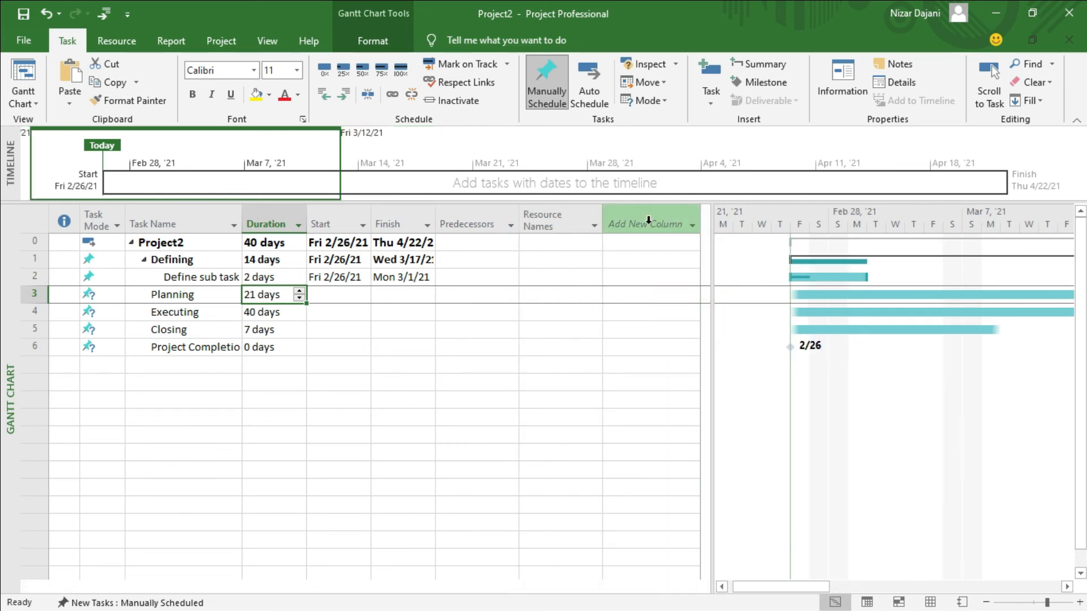
pyautogui.click(649, 222)
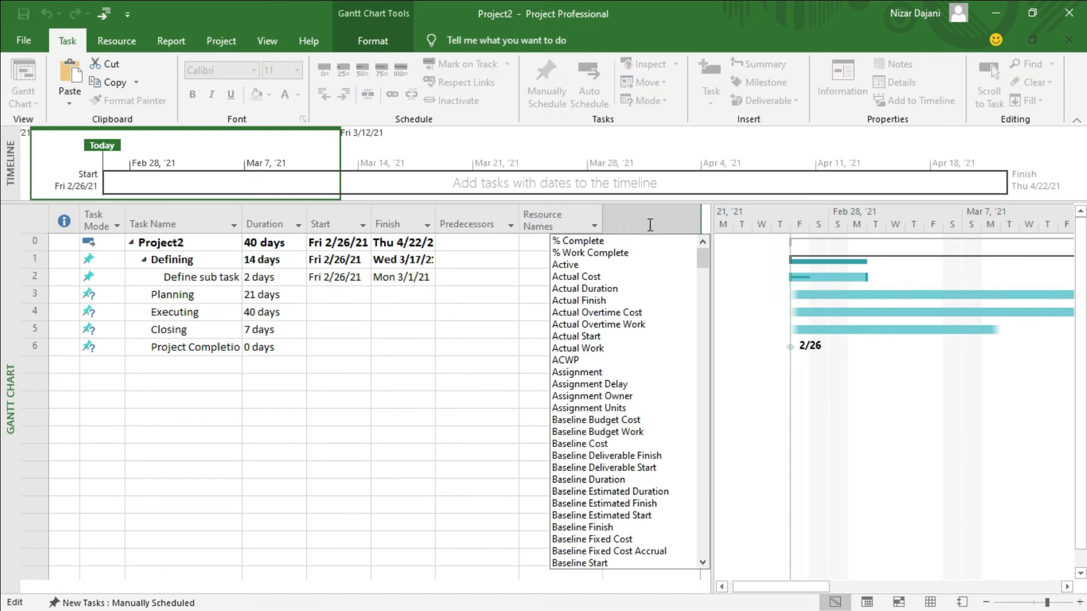
pyautogui.click(588, 241)
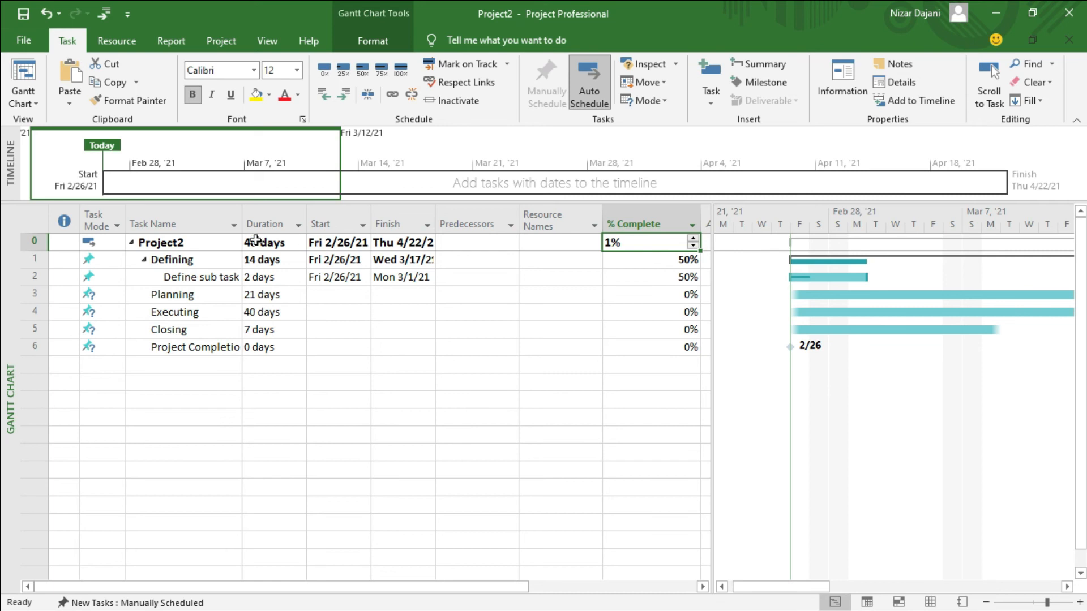
# Step: Mark the Executing task as 75% complete and check its progress line along the full Gantt bar
pyautogui.click(672, 317)
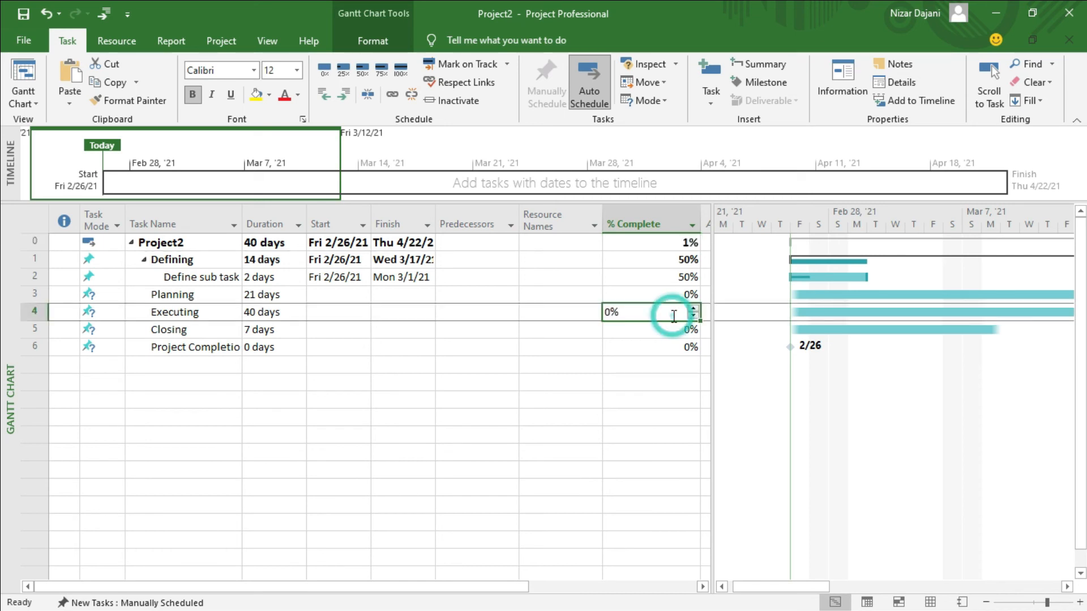
pyautogui.click(383, 72)
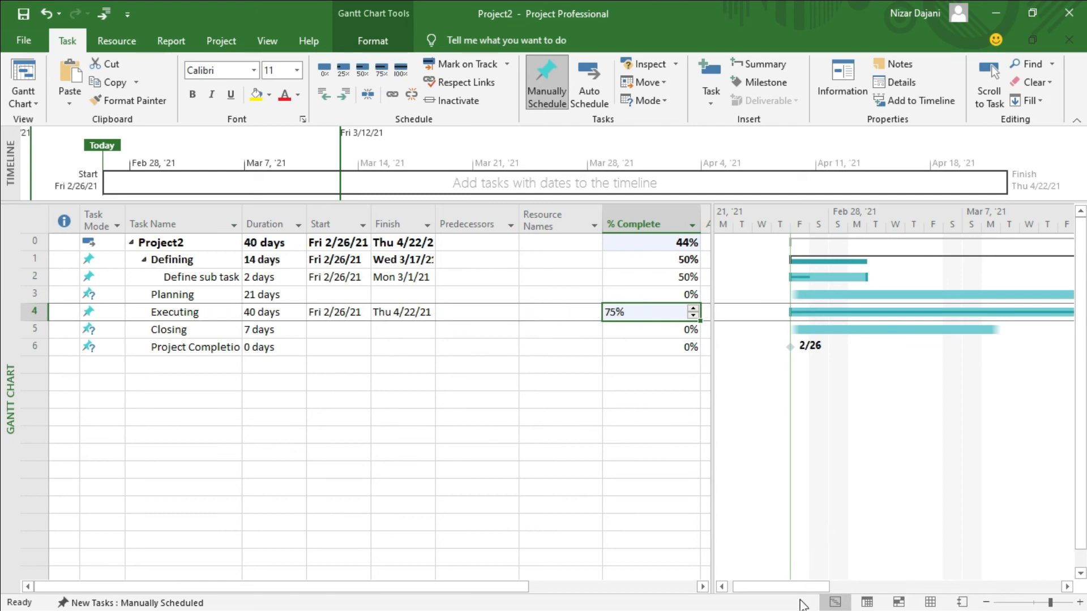
pyautogui.moveTo(788, 589); pyautogui.dragTo(839, 588)
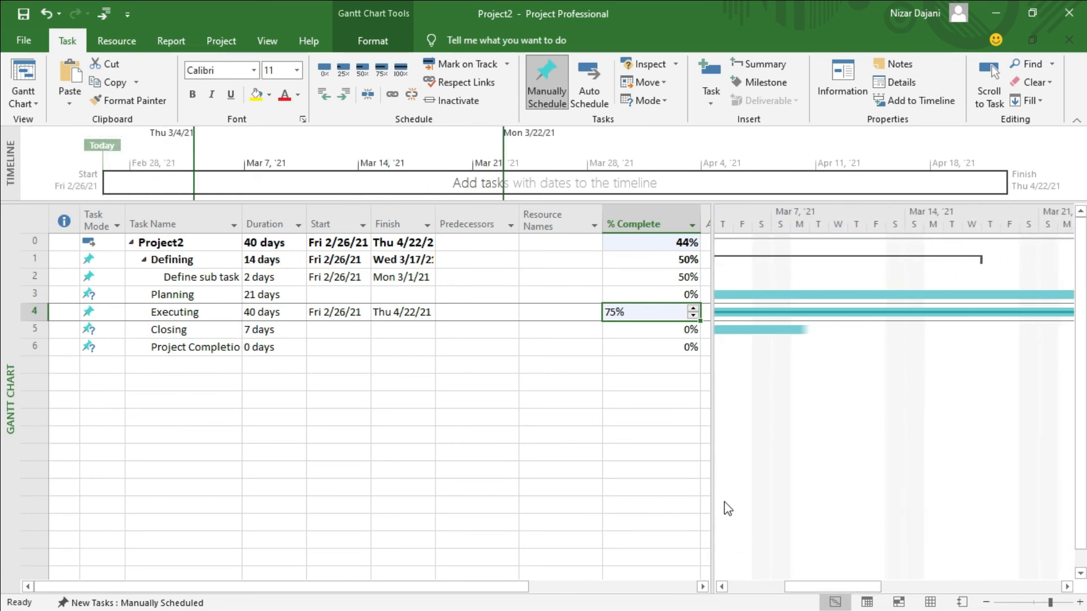
pyautogui.moveTo(711, 502); pyautogui.dragTo(362, 497)
pyautogui.moveTo(607, 588); pyautogui.dragTo(507, 590)
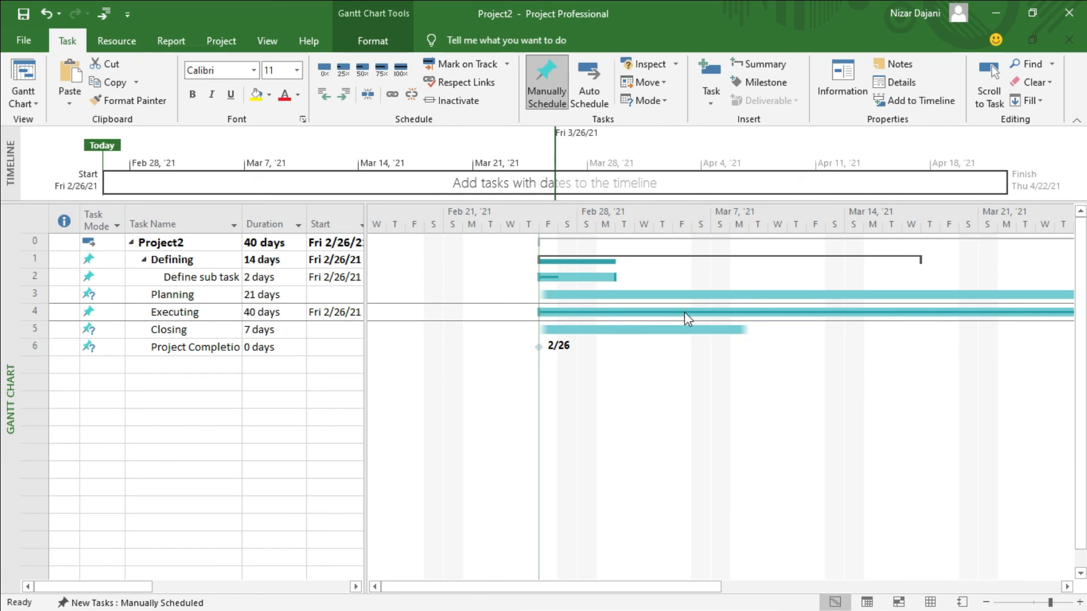
pyautogui.moveTo(519, 585)
pyautogui.mouseDown()
pyautogui.moveTo(607, 595)
pyautogui.moveTo(839, 577)
pyautogui.mouseUp()
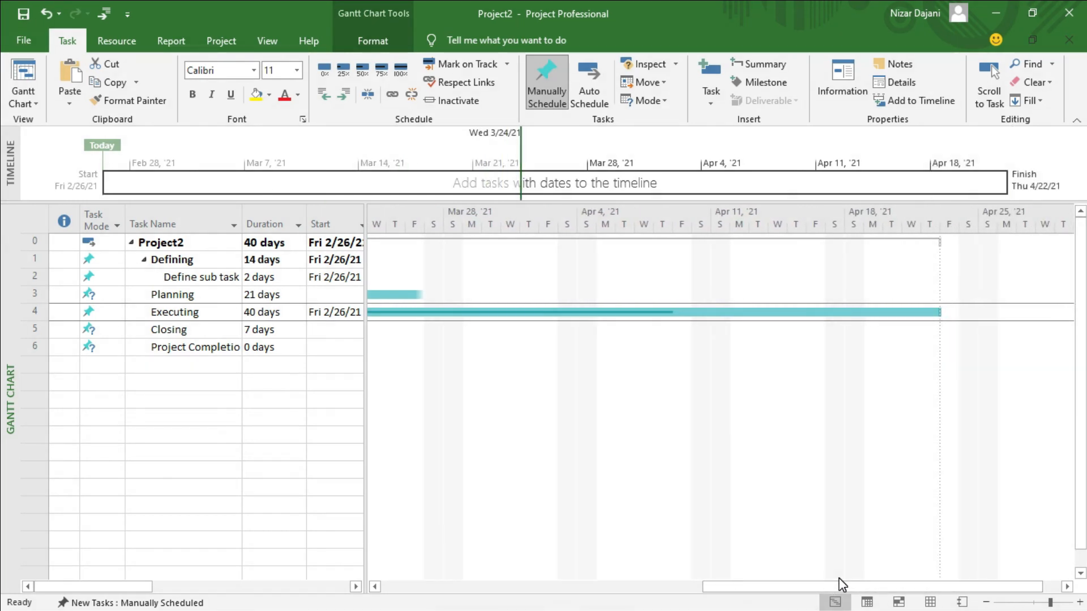
pyautogui.moveTo(364, 350); pyautogui.dragTo(804, 348)
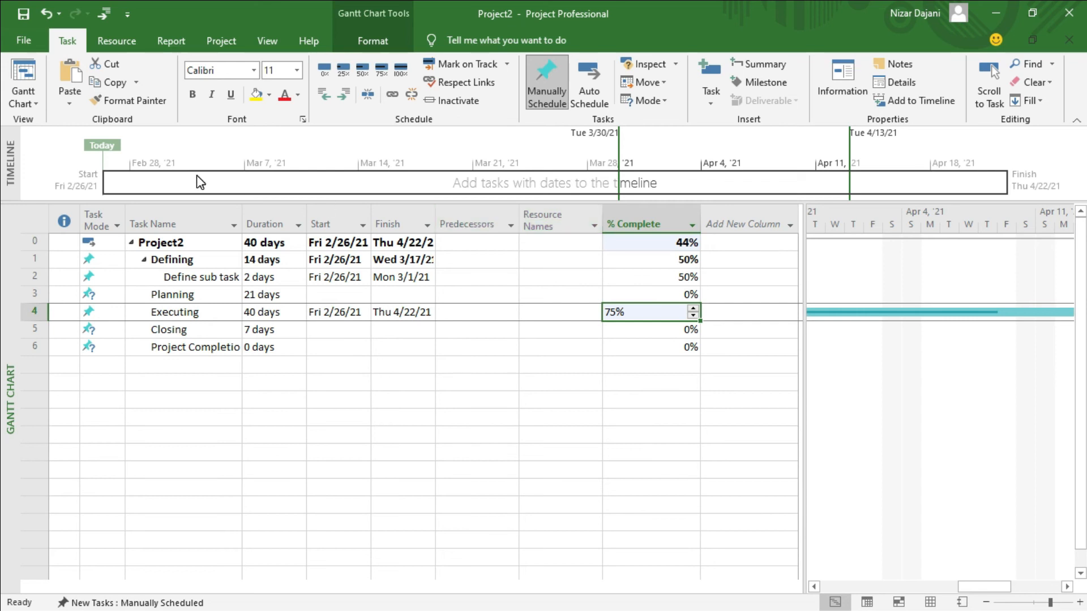
# Step: Switch to the Resource Sheet and add the first team member as a Work resource with a standard rate of $55.00/hr
pyautogui.click(35, 104)
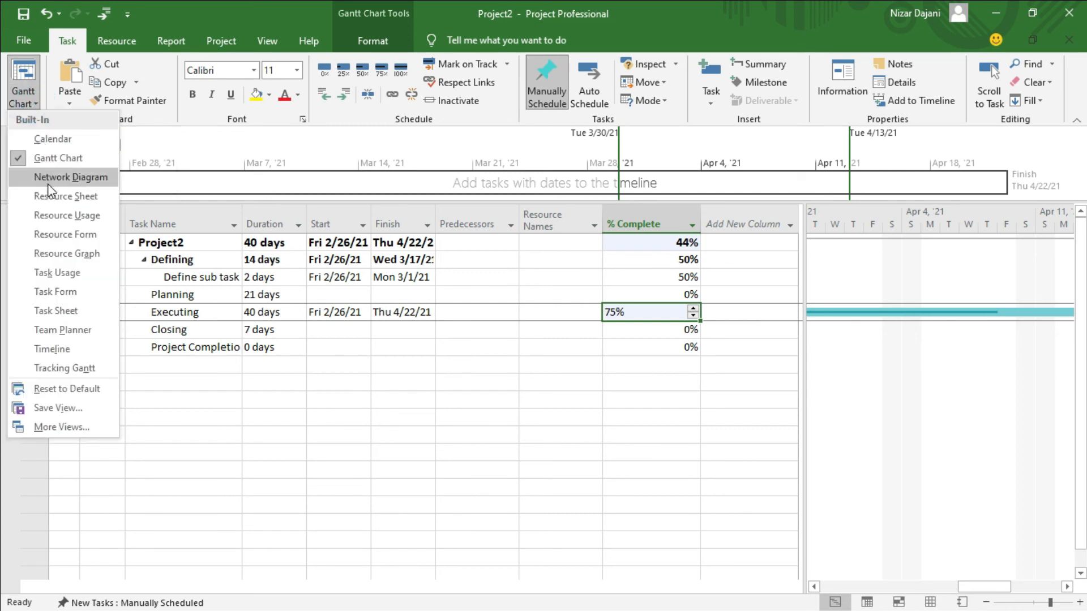
pyautogui.click(86, 199)
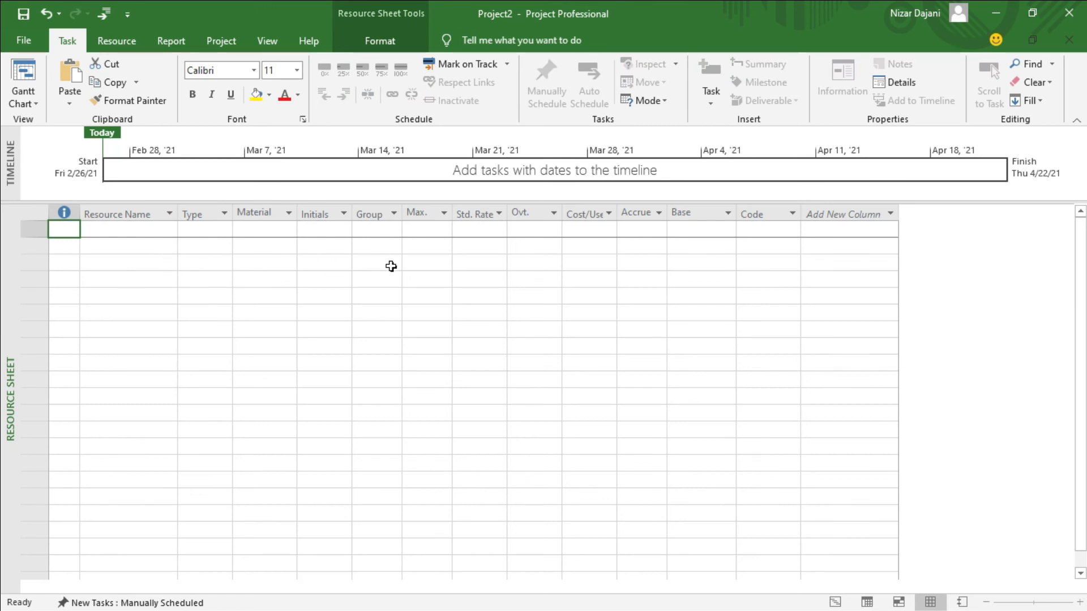
pyautogui.click(136, 231)
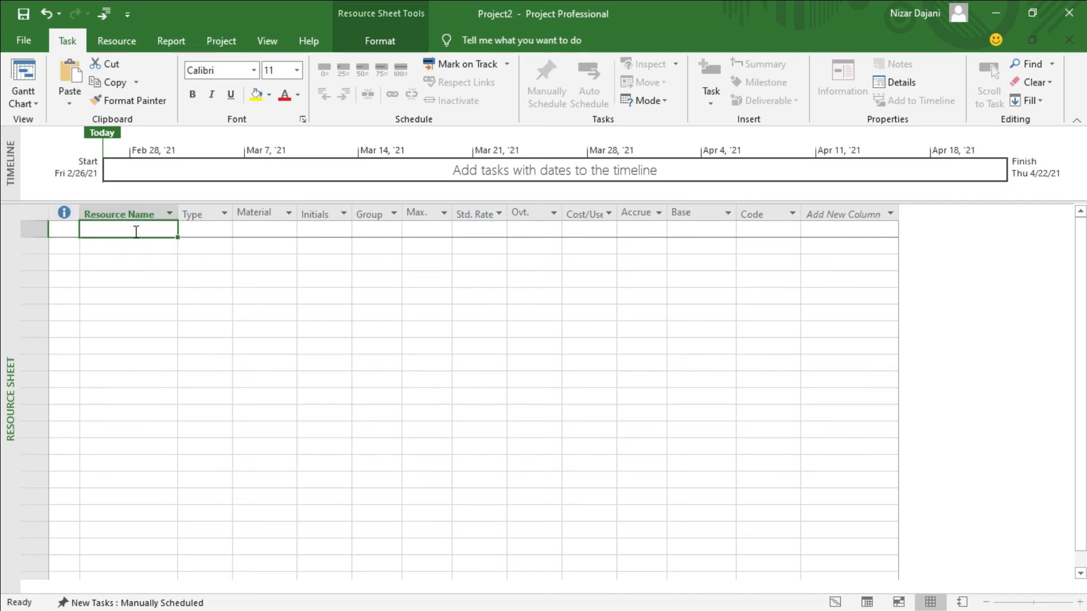
pyautogui.write('Matt')
pyautogui.press('Tab')
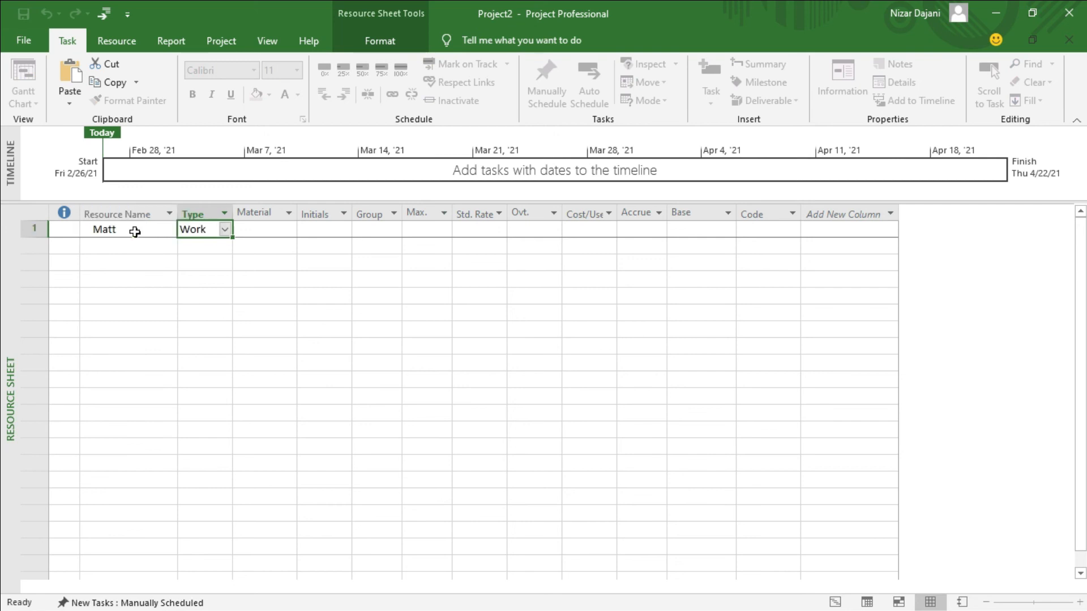
pyautogui.click(226, 229)
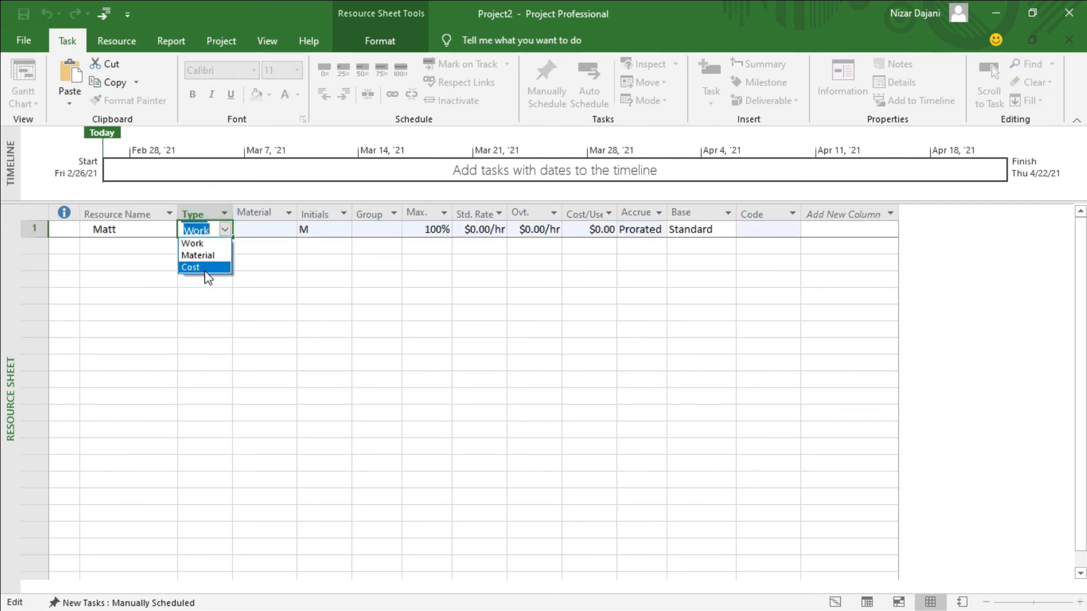
pyautogui.click(226, 229)
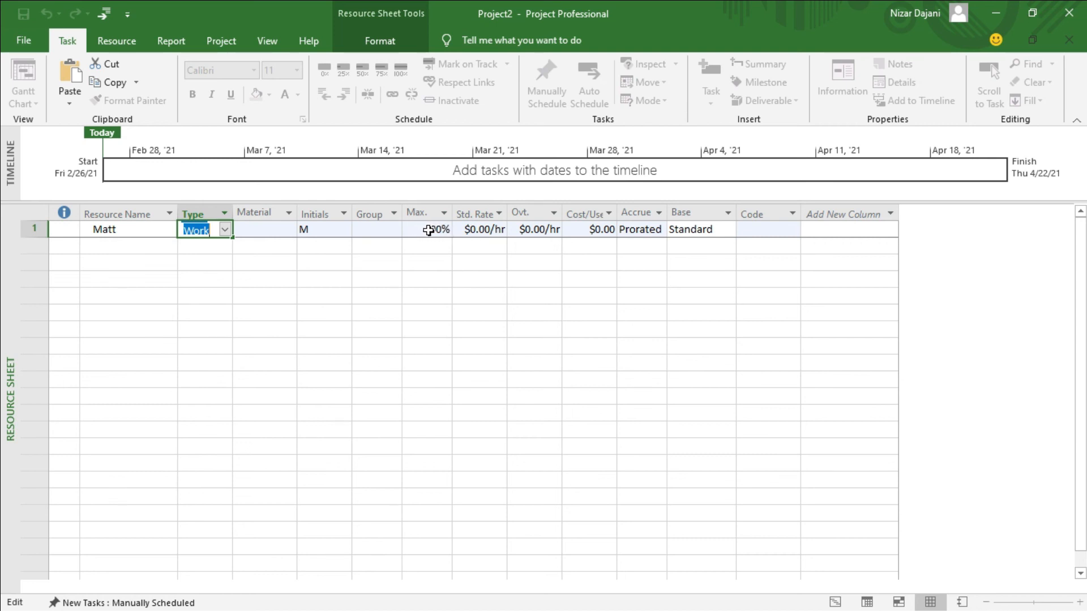
pyautogui.click(480, 230)
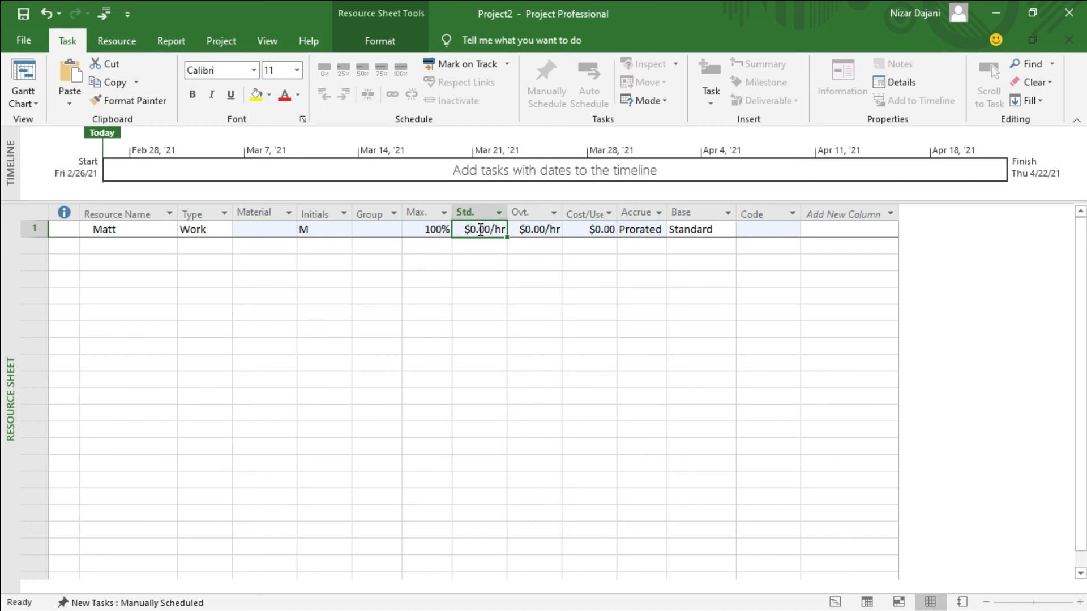
pyautogui.write('55')
pyautogui.press('Return')
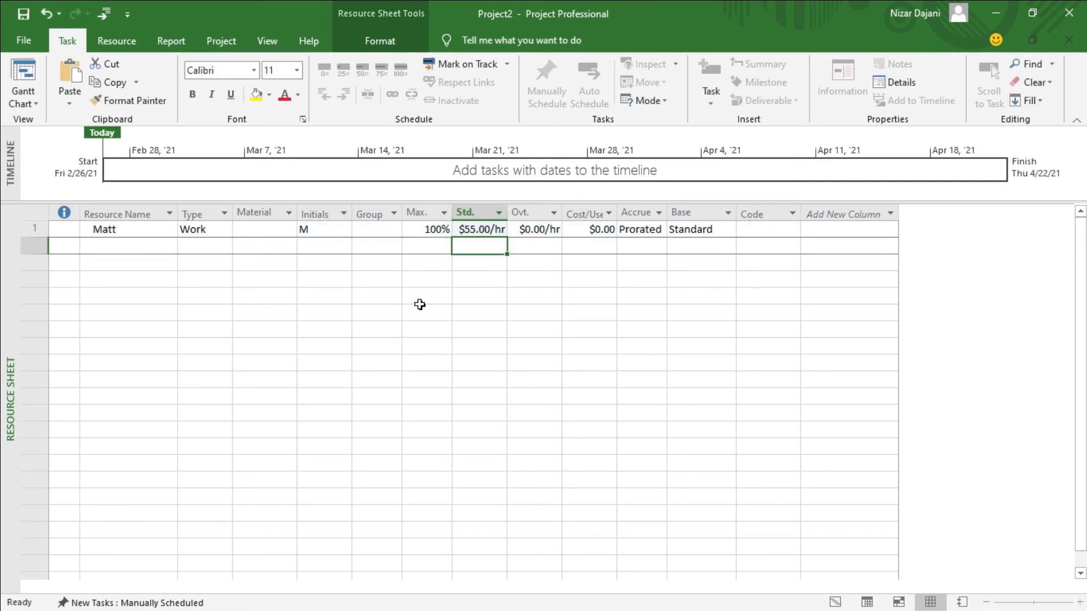
# Step: Add the second team member's name as a Work resource with a standard rate of $95.00/hr
pyautogui.click(112, 245)
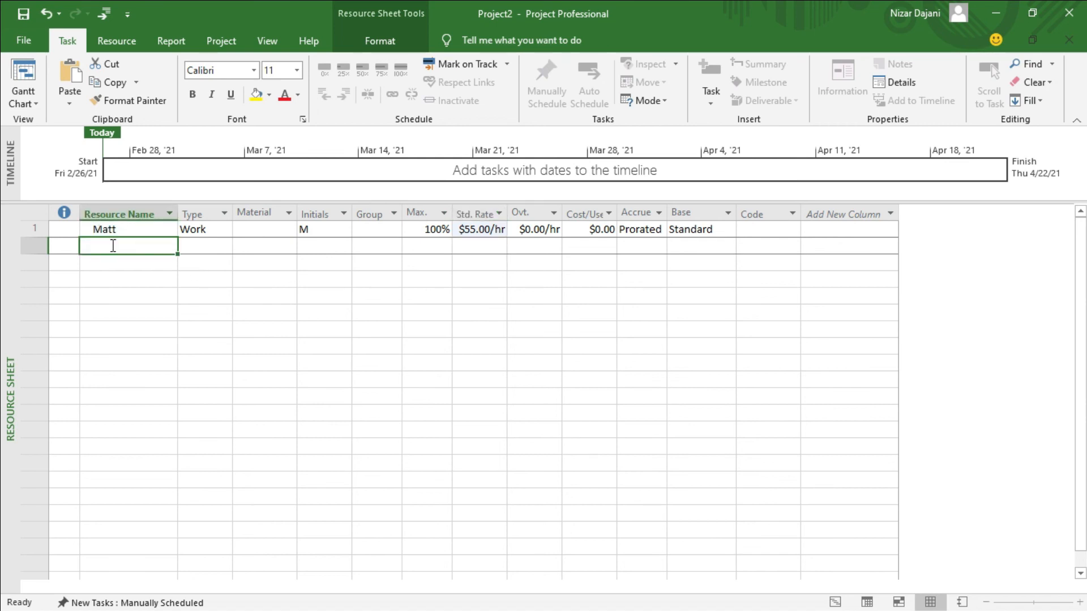
pyautogui.write('Jen')
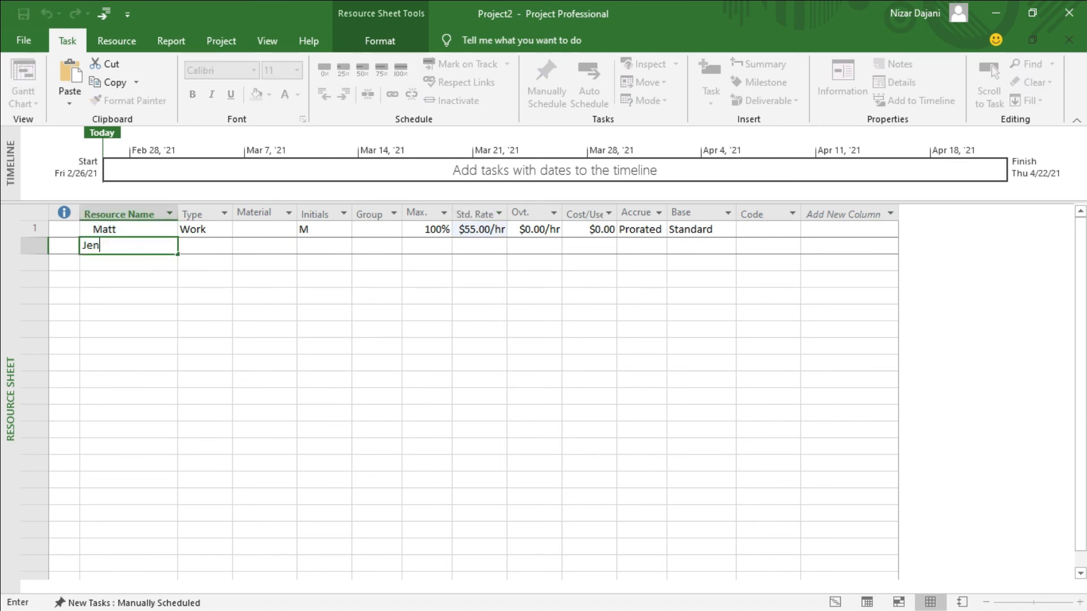
pyautogui.write('nifer')
pyautogui.press('Tab')
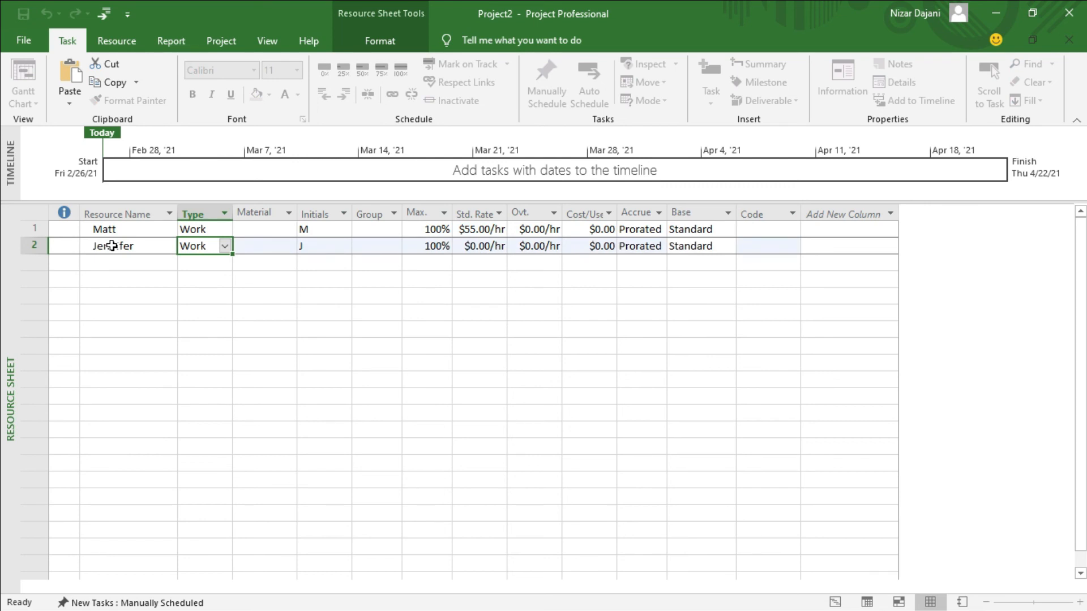
pyautogui.press('Tab')
pyautogui.press('Tab')
pyautogui.press('Tab')
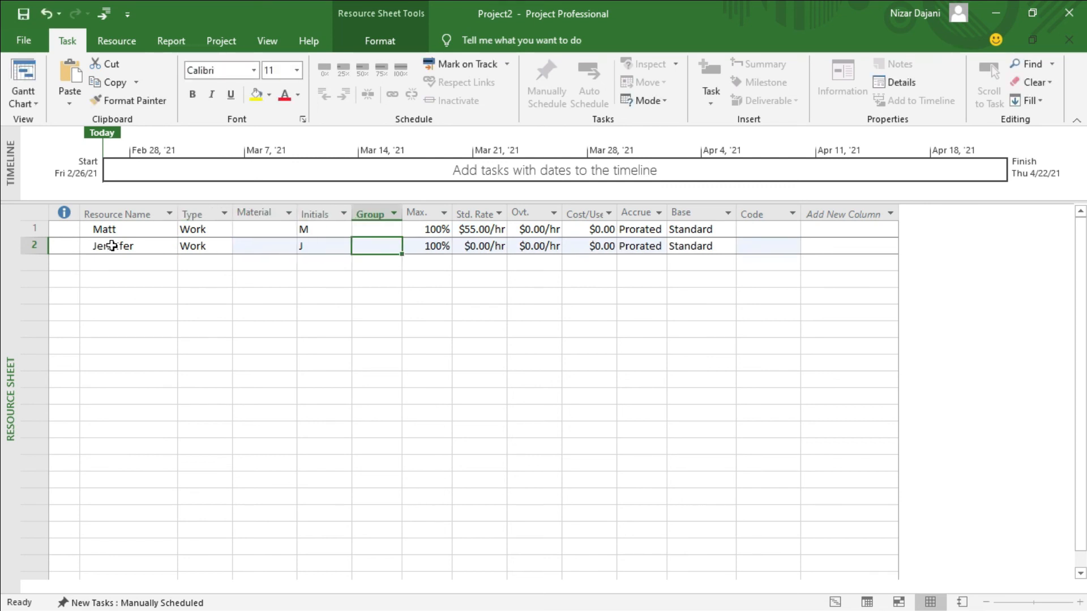
pyautogui.press('Tab')
pyautogui.press('Tab')
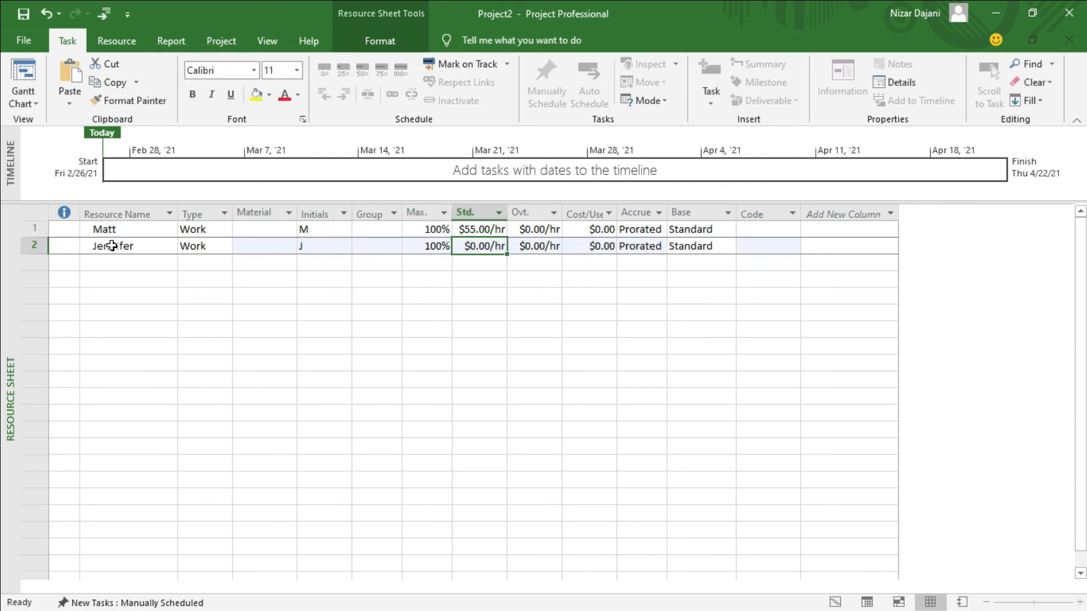
pyautogui.write('95')
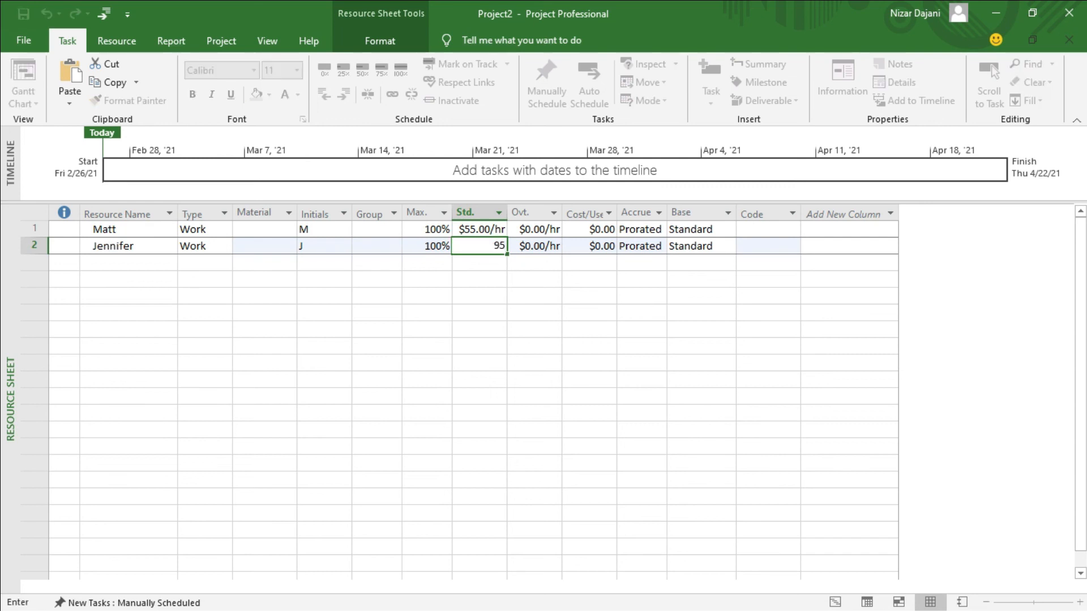
pyautogui.press('Return')
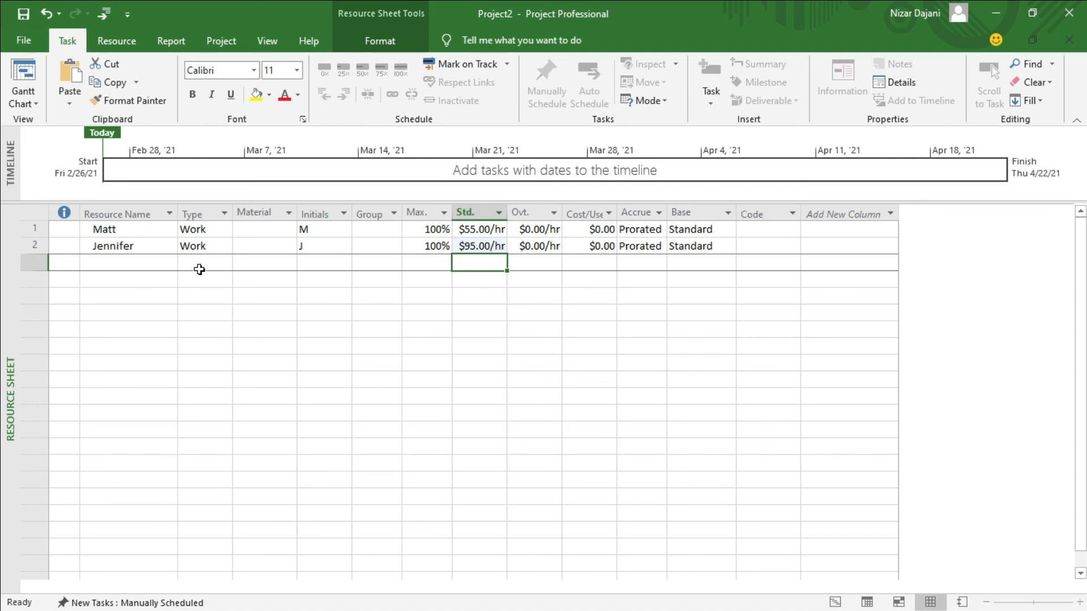
# Step: Return to the Gantt Chart view and assign the $95.00/hr resource to Define sub task 1
pyautogui.click(38, 105)
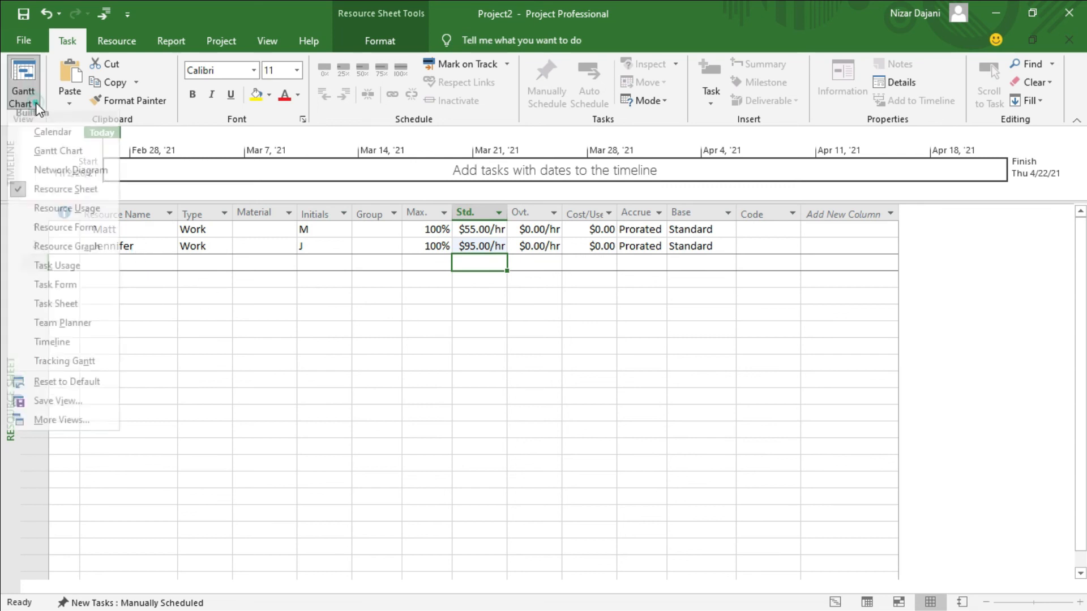
pyautogui.click(23, 79)
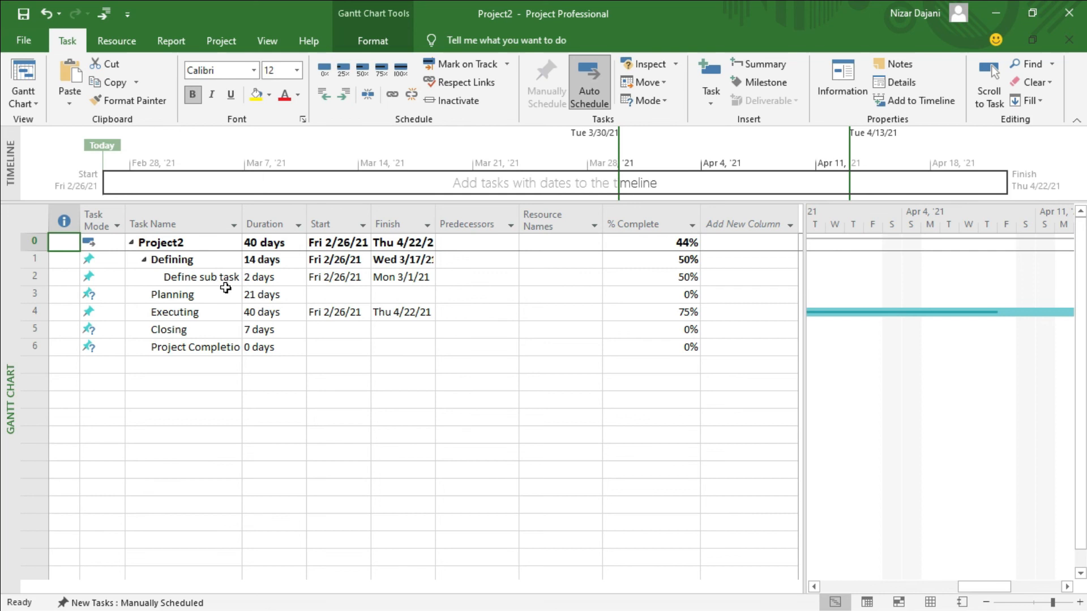
pyautogui.click(564, 280)
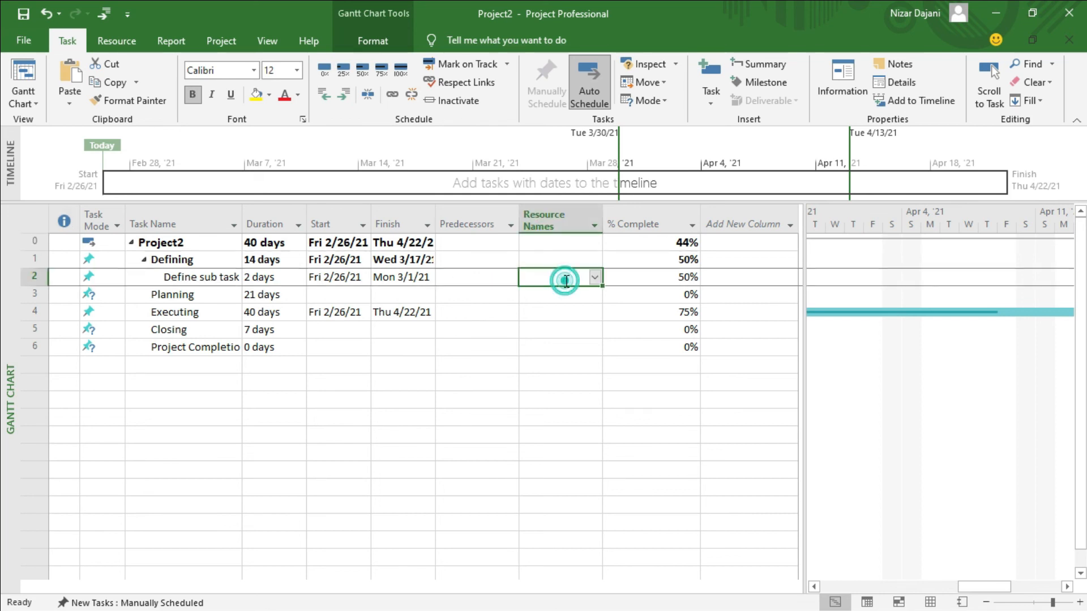
pyautogui.click(595, 279)
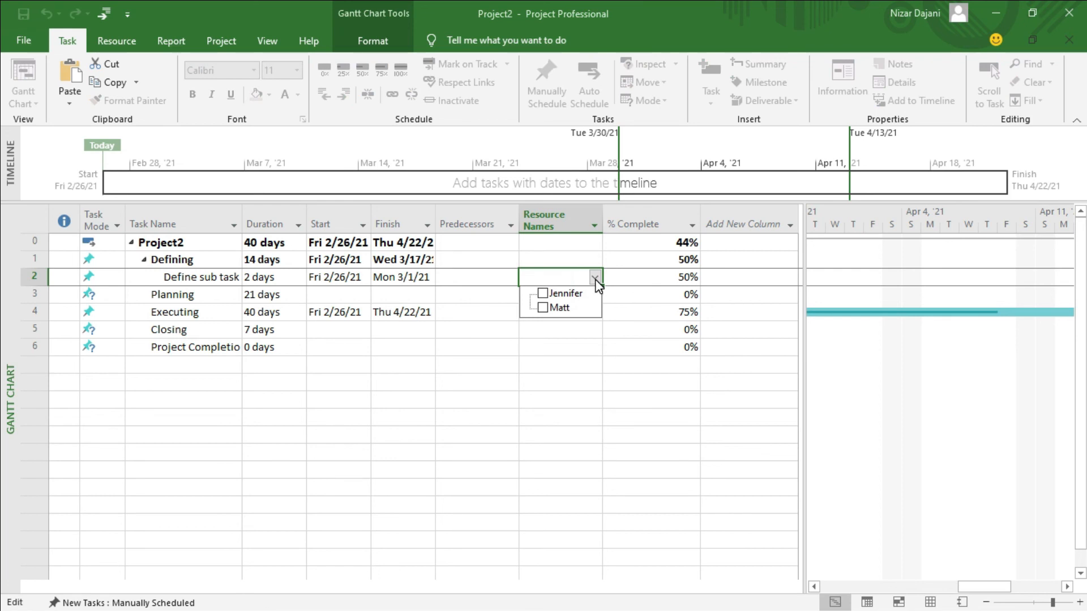
pyautogui.click(594, 279)
pyautogui.click(594, 279)
pyautogui.click(546, 296)
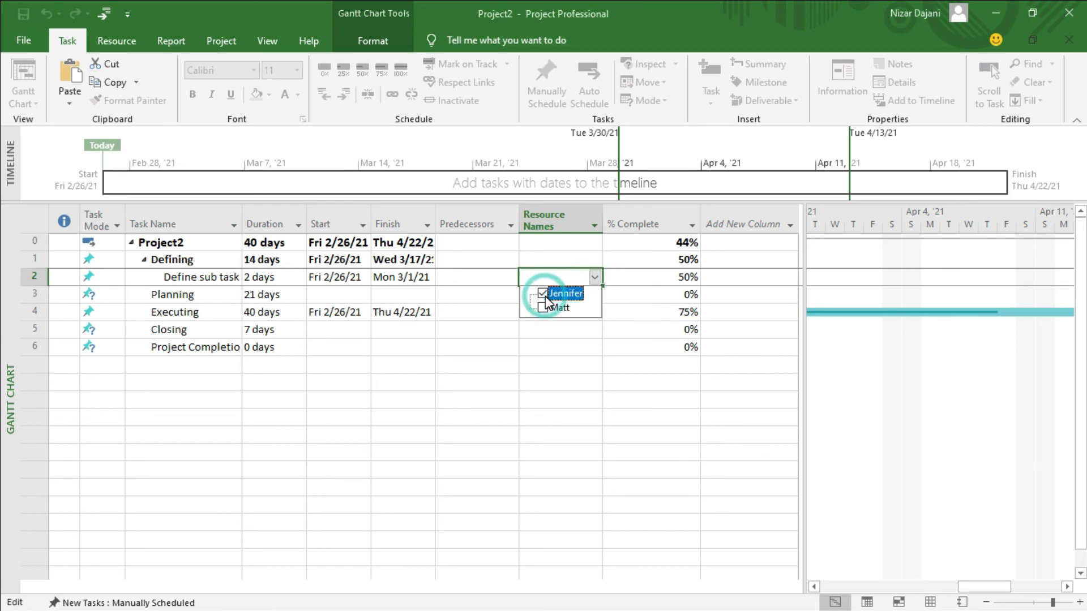
pyautogui.press('Return')
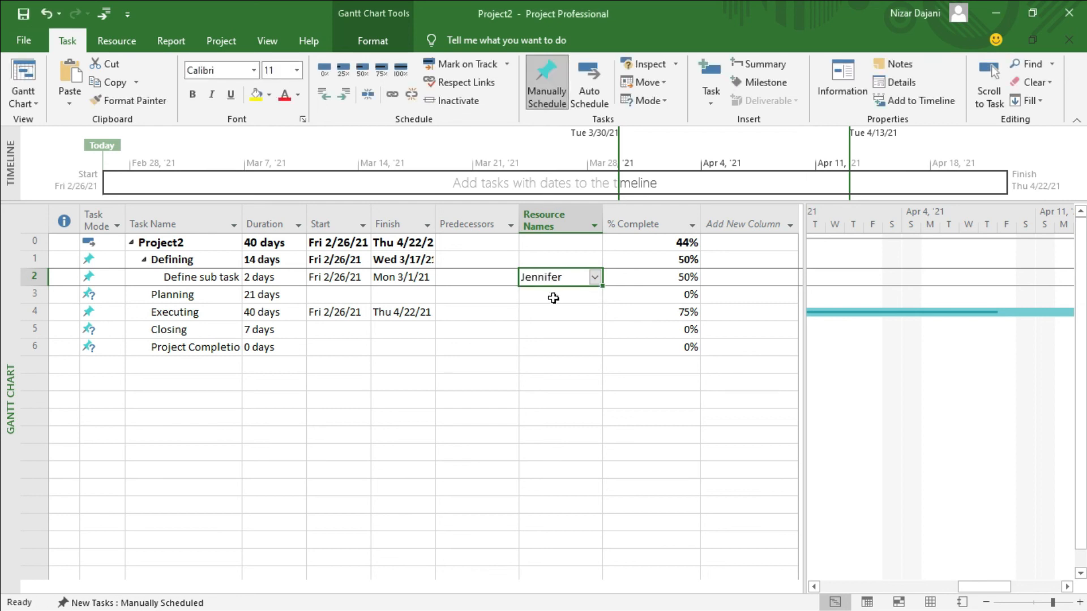
# Step: Assign the $55.00/hr resource to the Planning task
pyautogui.click(563, 299)
pyautogui.click(596, 295)
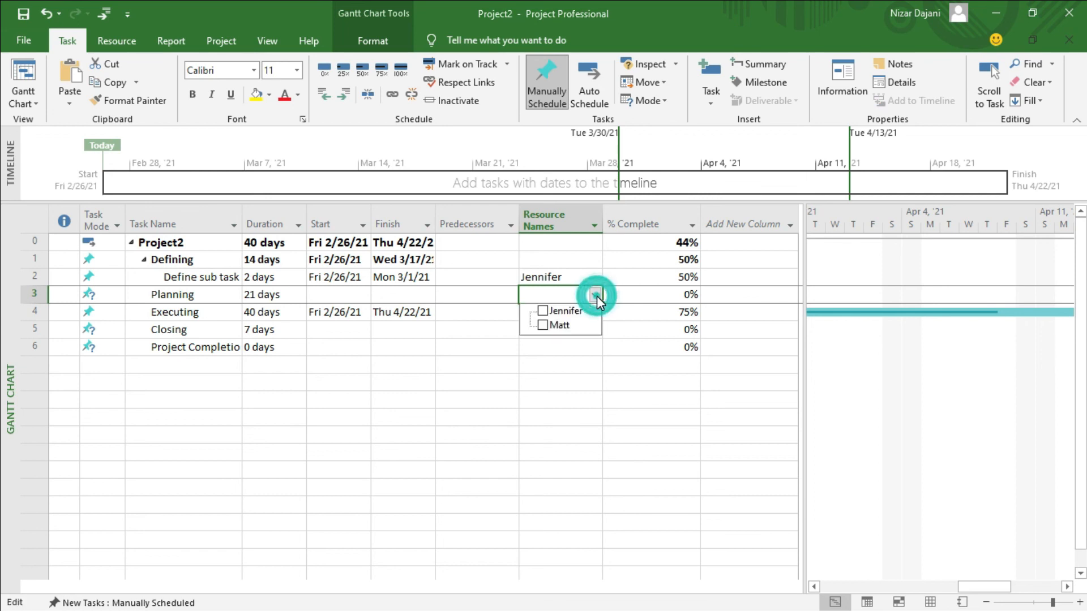
pyautogui.click(542, 325)
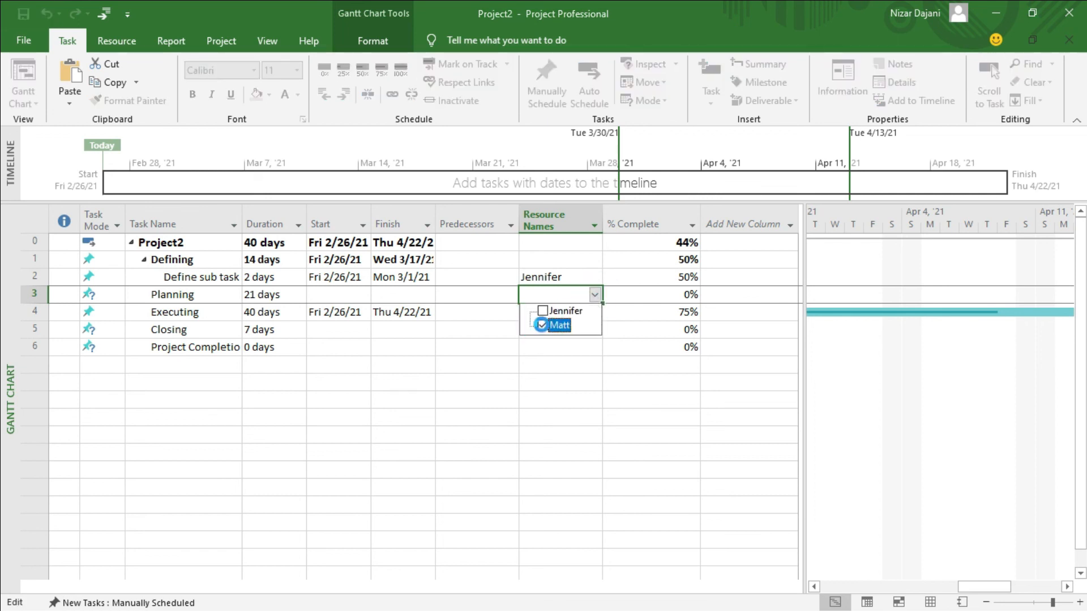
pyautogui.press('Return')
# Step: Assign both team members as resources to the Executing task
pyautogui.click(566, 313)
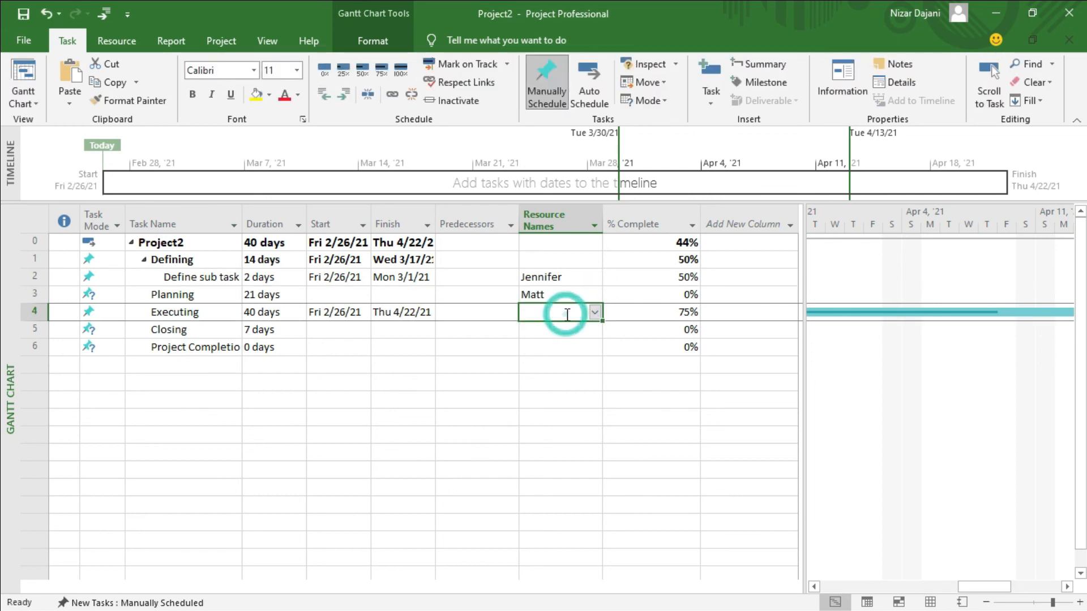
pyautogui.click(595, 312)
pyautogui.click(543, 329)
pyautogui.click(542, 342)
pyautogui.press('Return')
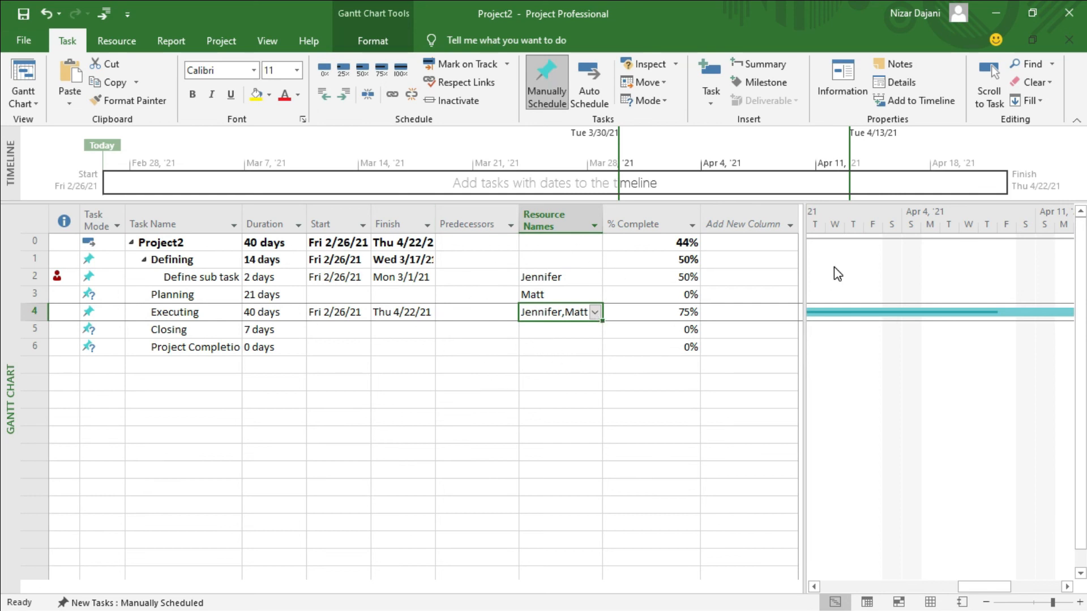
# Step: Add the Cost column to the task table after % Complete
pyautogui.click(740, 220)
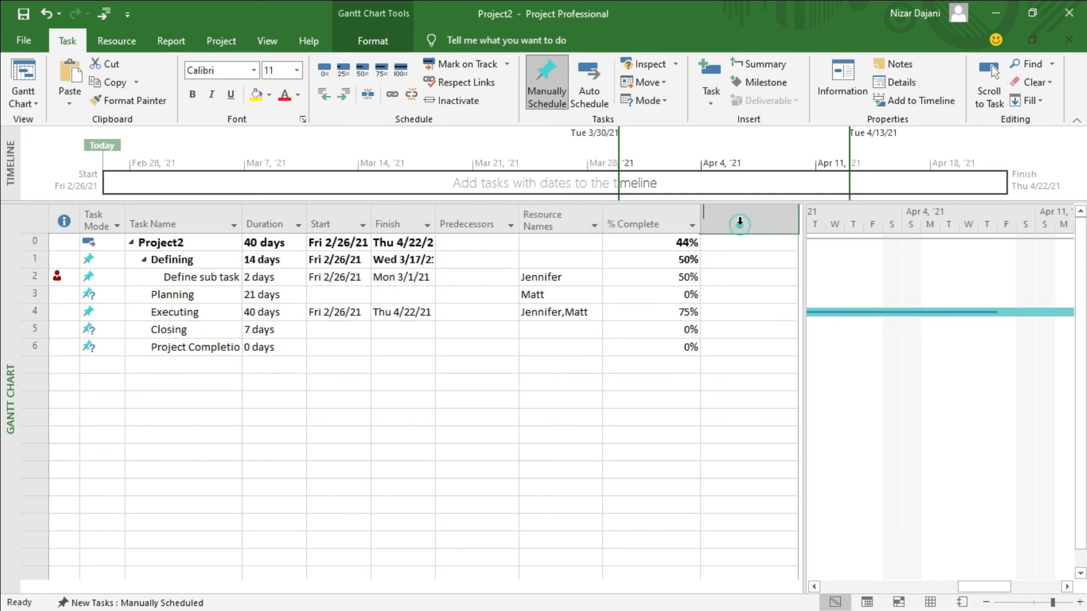
pyautogui.write('cos')
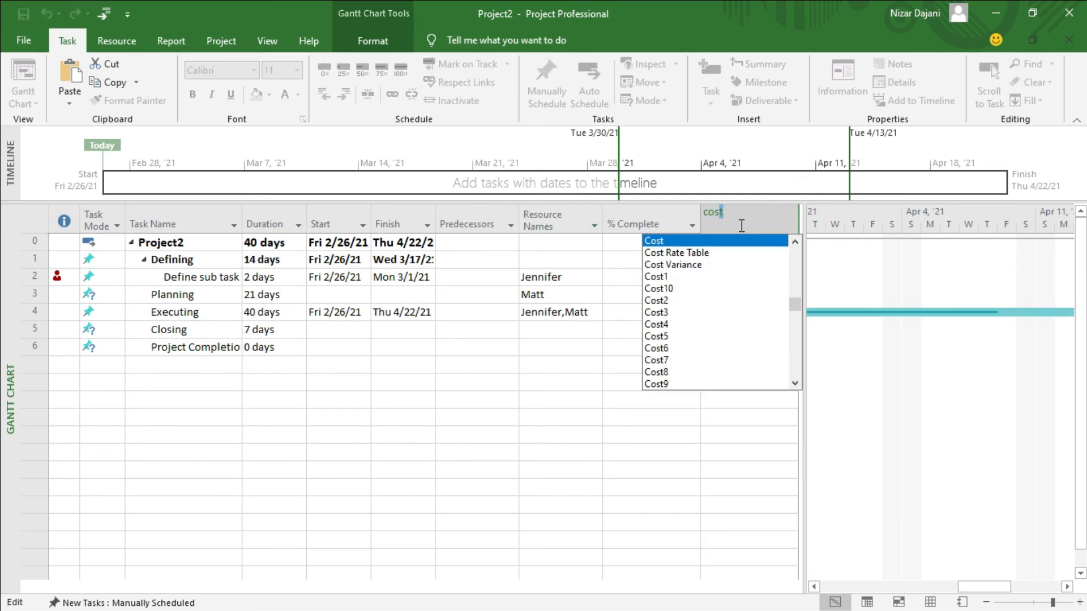
pyautogui.write('t')
pyautogui.press('Return')
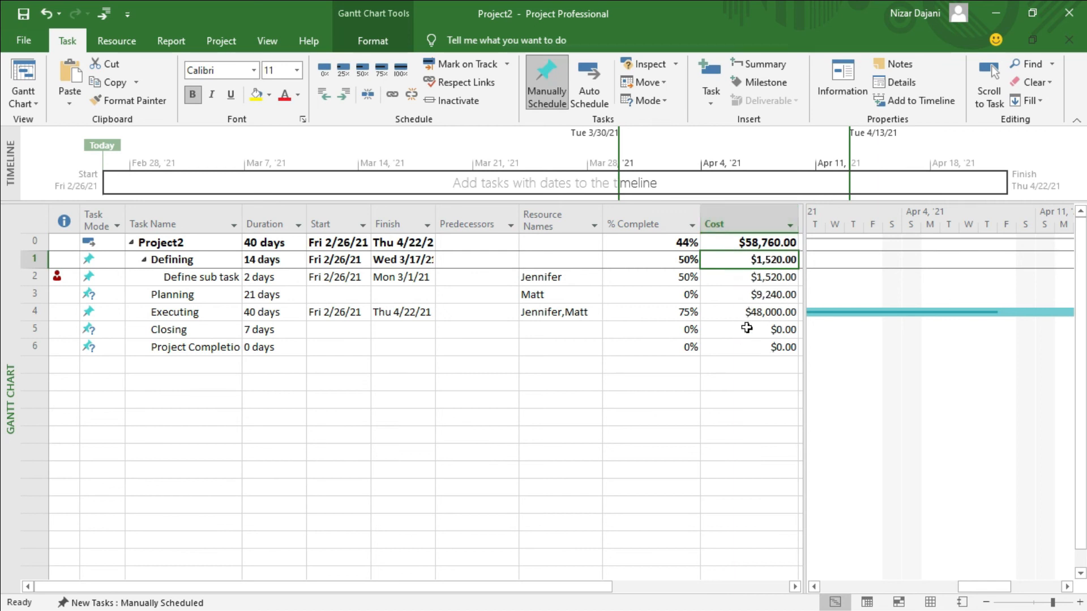
# Step: Switch to the Resource Sheet and set the maximum units of the overallocated $95.00/hr resource to 200%
pyautogui.click(34, 105)
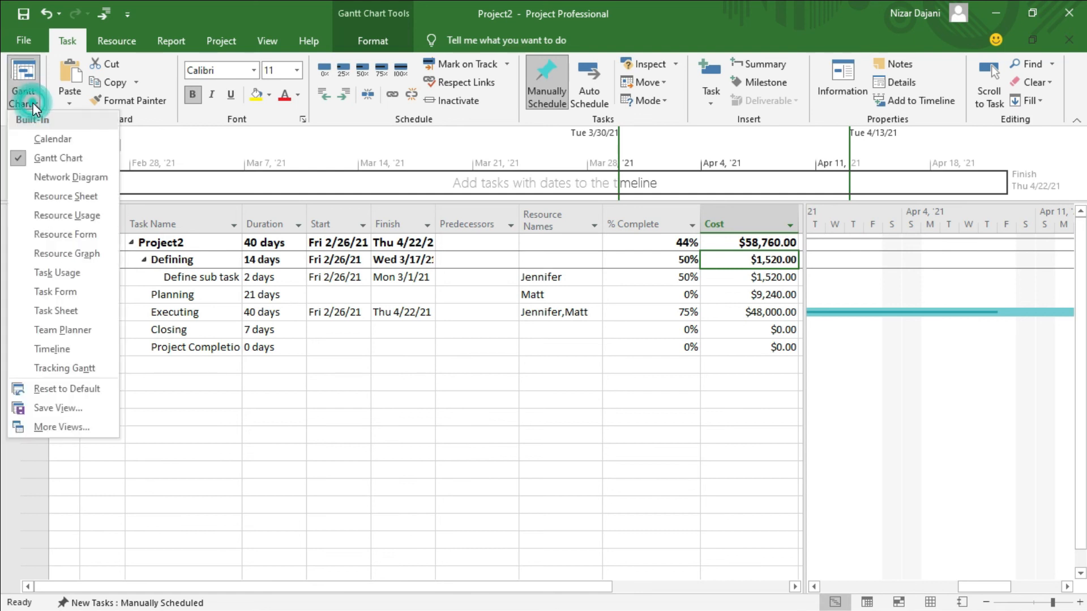
pyautogui.click(50, 200)
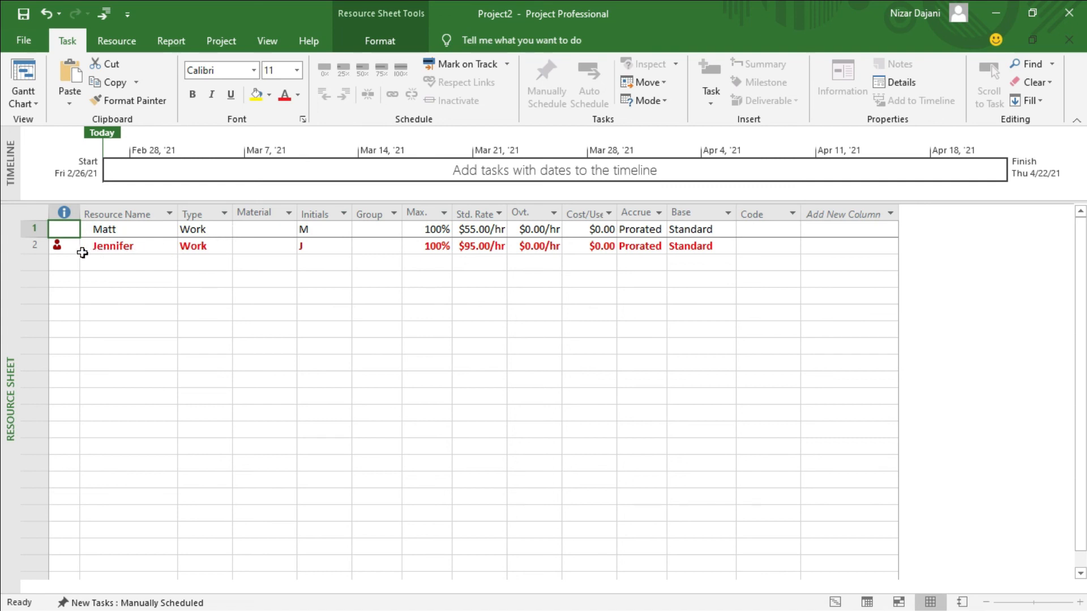
pyautogui.moveTo(57, 245)
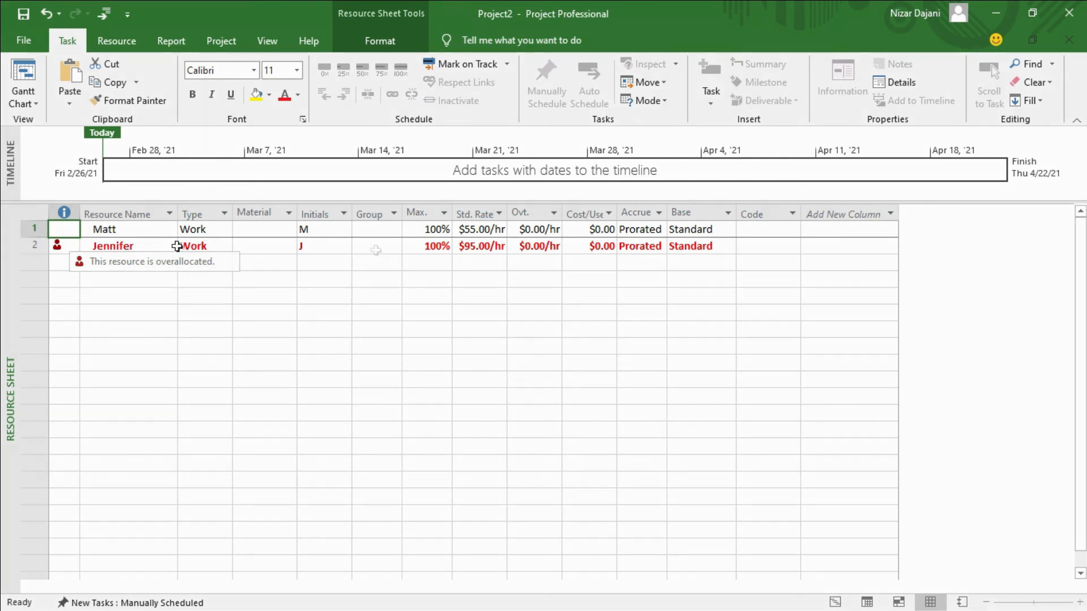
pyautogui.click(438, 247)
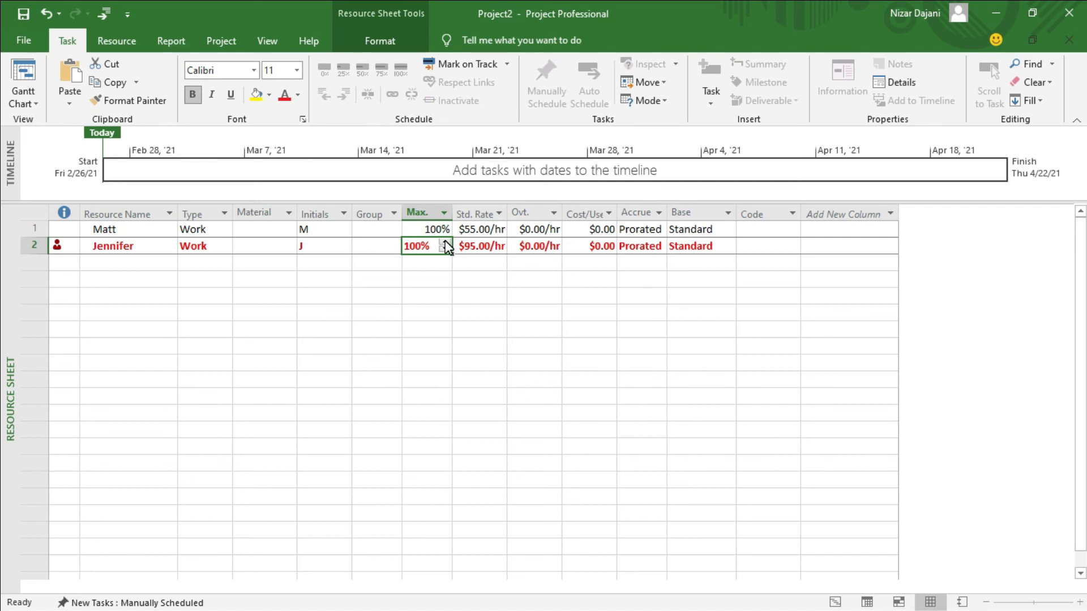
pyautogui.write('200')
pyautogui.press('Return')
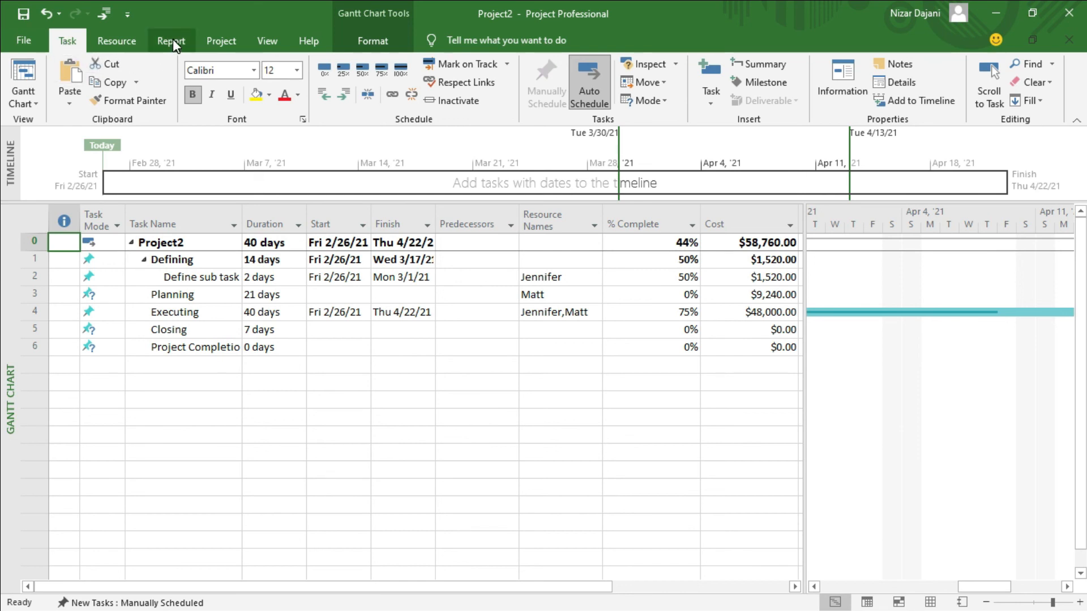
# Step: Display the Earned Value Report from the cost reports and review its charts over time
pyautogui.click(173, 42)
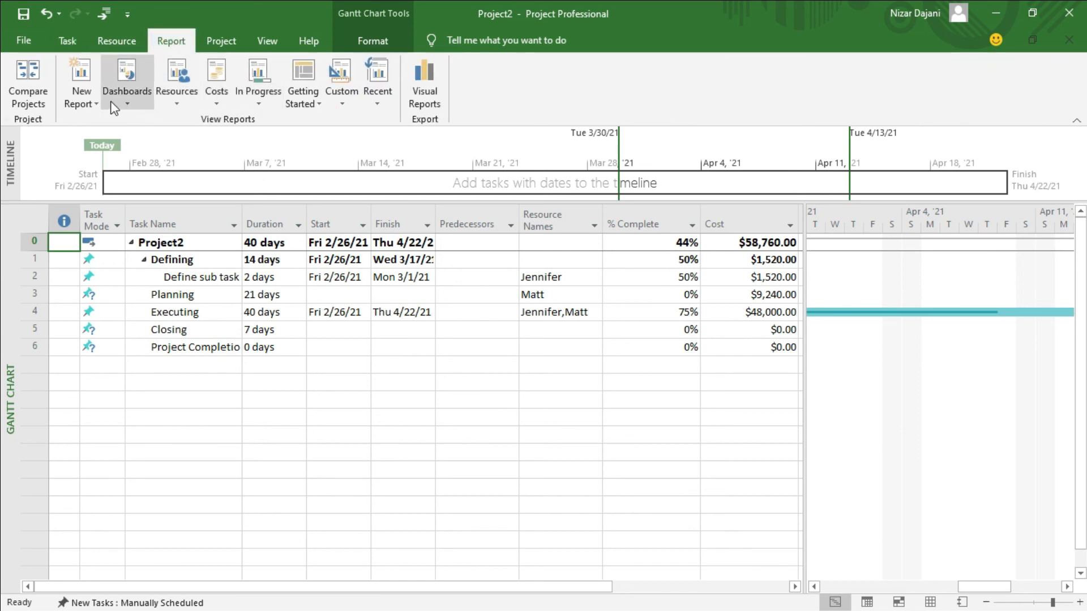
pyautogui.click(219, 76)
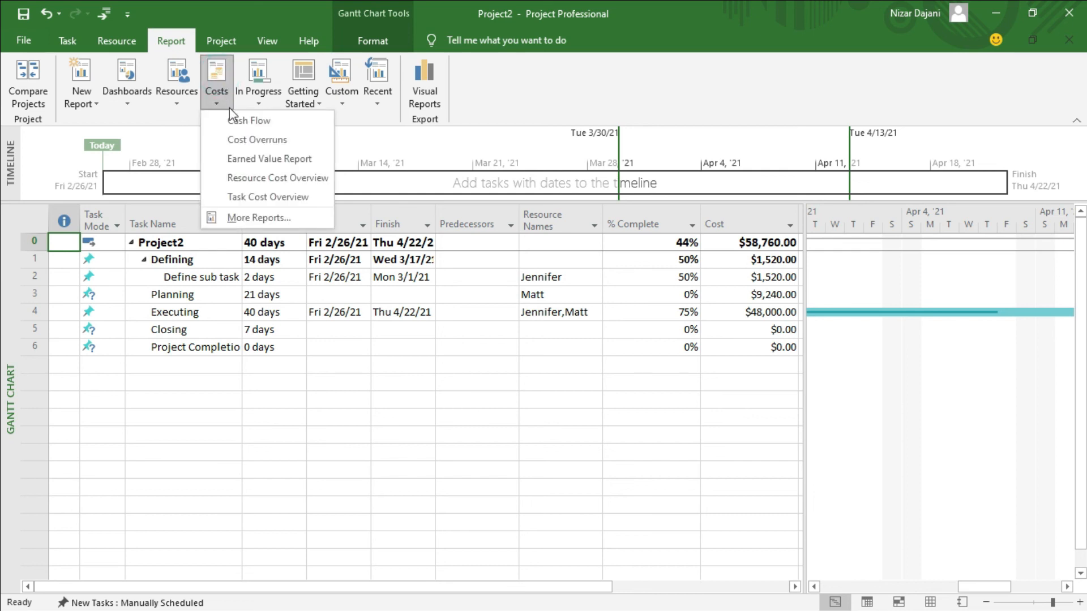
pyautogui.click(261, 160)
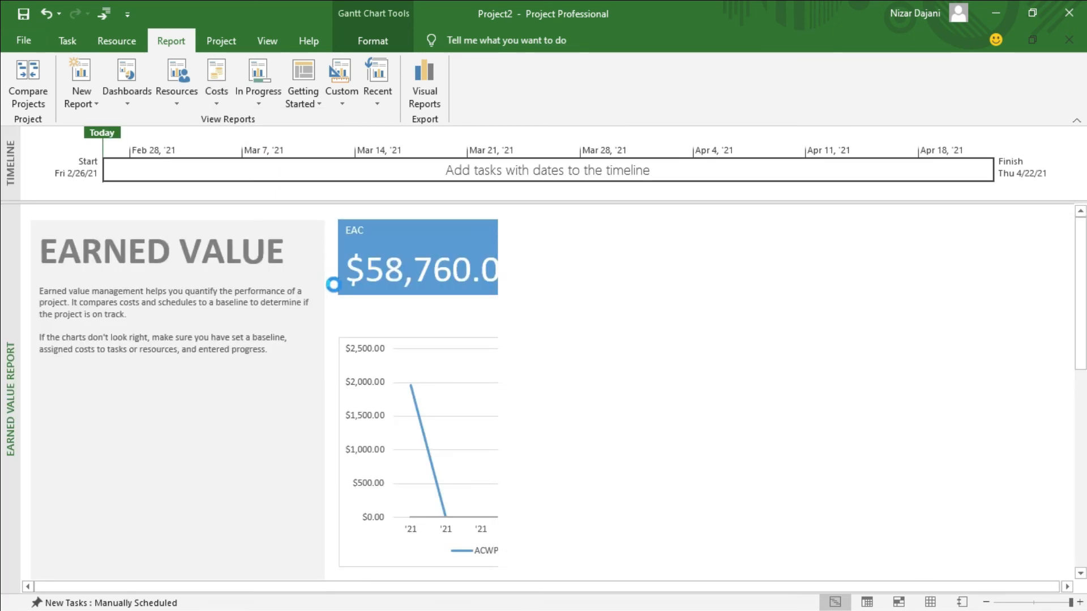
pyautogui.scroll(-2, 546, 369)
pyautogui.scroll(-4, 546, 369)
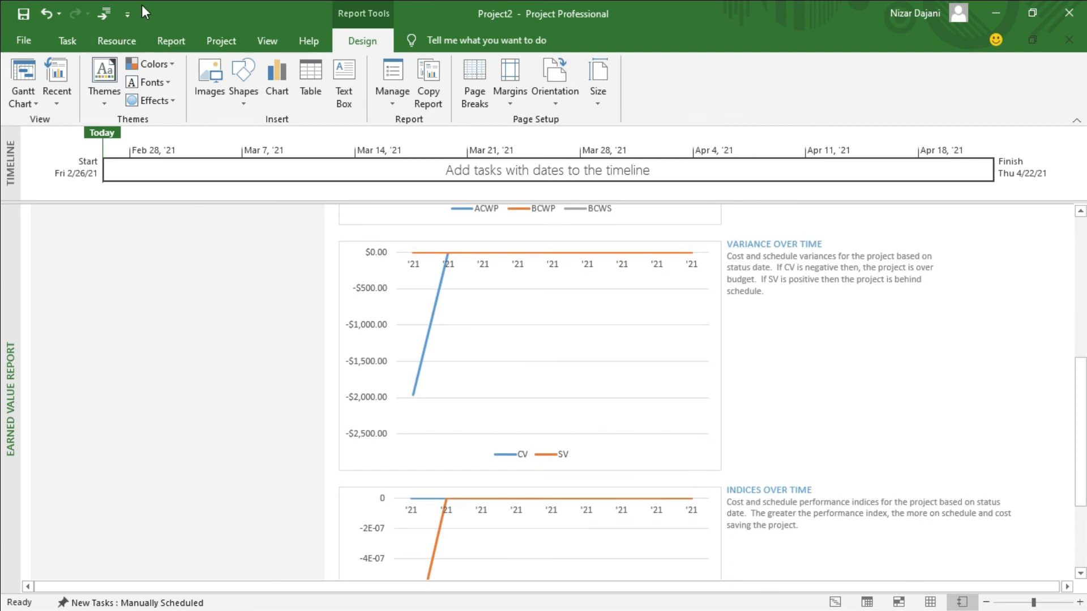
# Step: Display the Task Cost Overview report and review its cost status, distribution and details
pyautogui.click(170, 41)
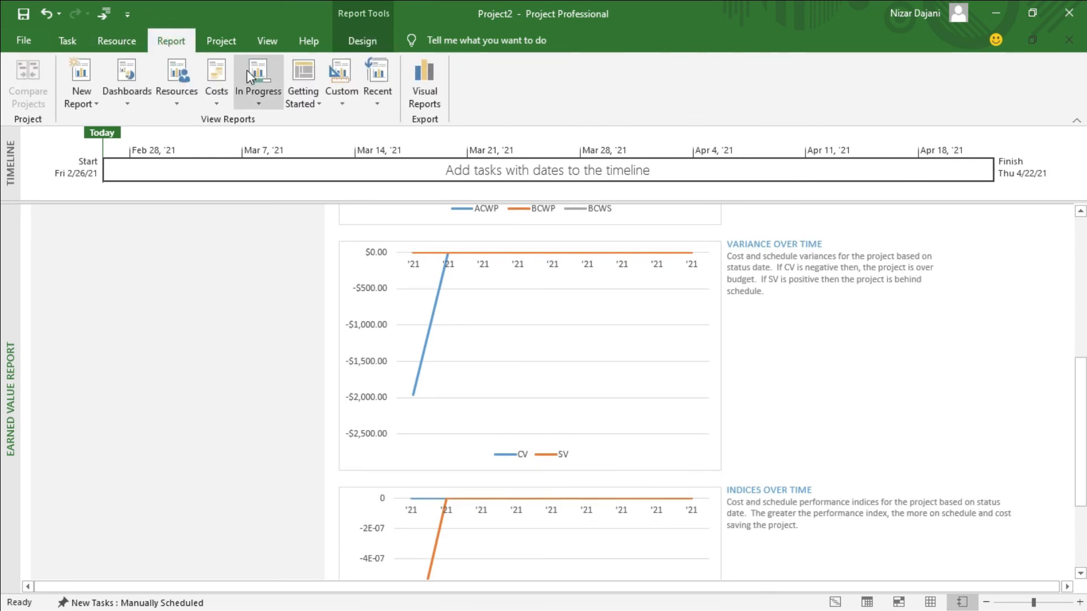
pyautogui.click(215, 79)
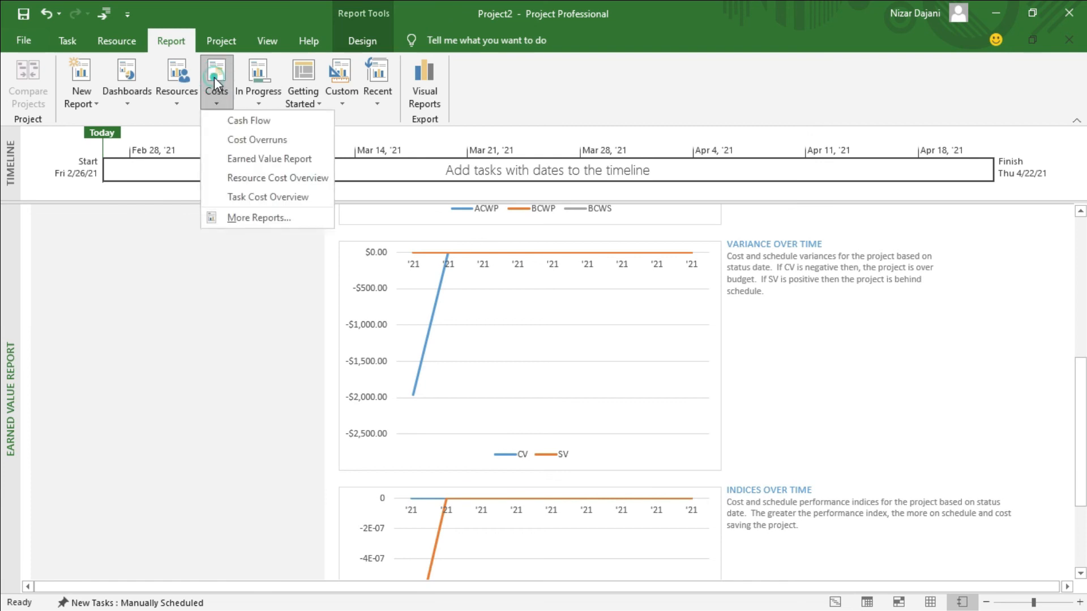
pyautogui.click(268, 198)
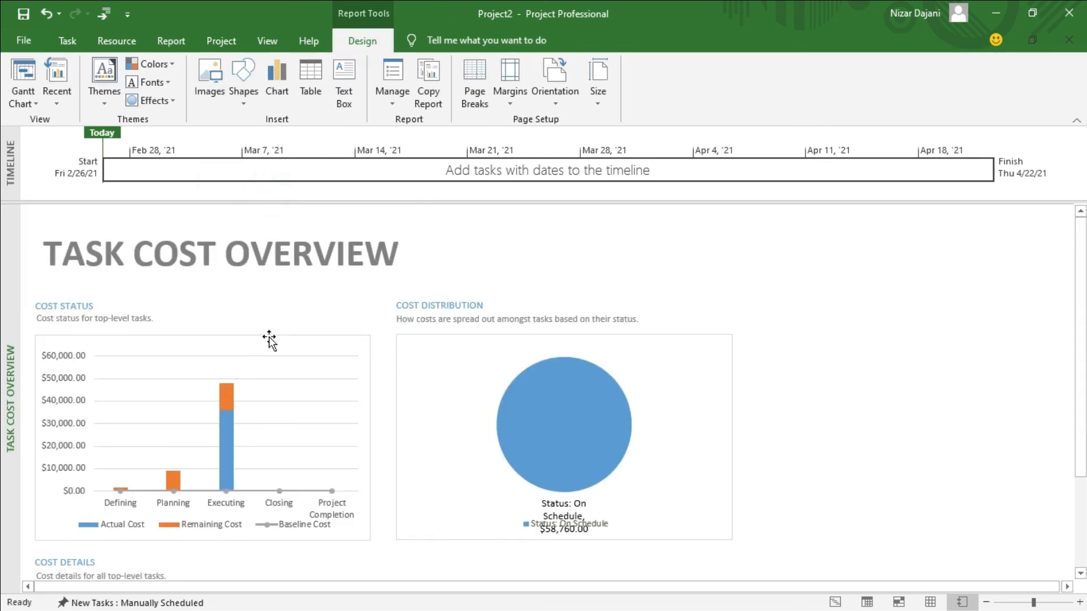
pyautogui.scroll(-1, 230, 421)
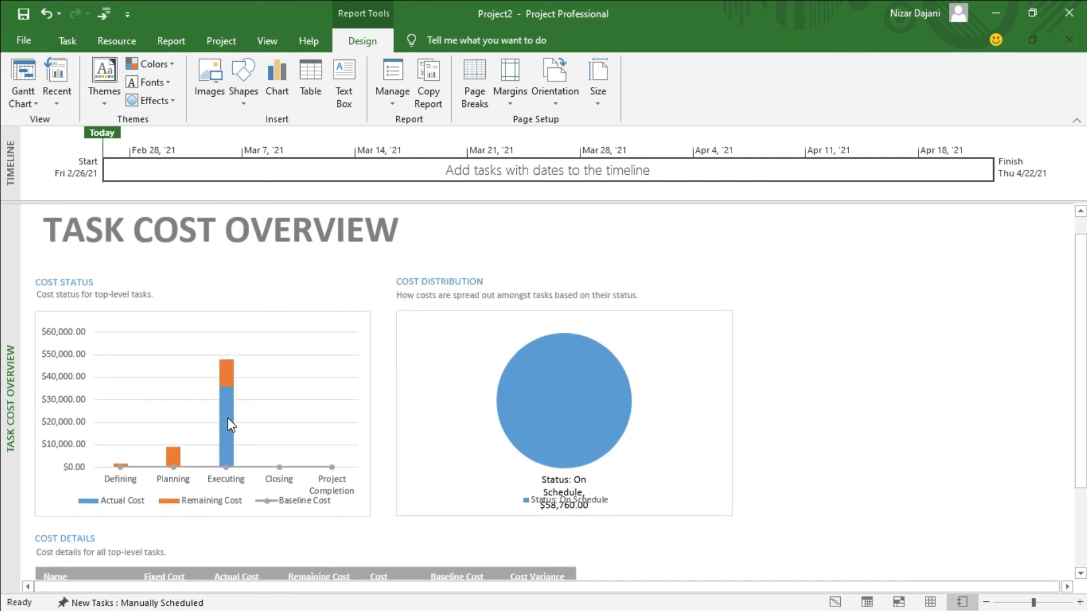
pyautogui.scroll(-1, 228, 419)
pyautogui.scroll(2, 228, 418)
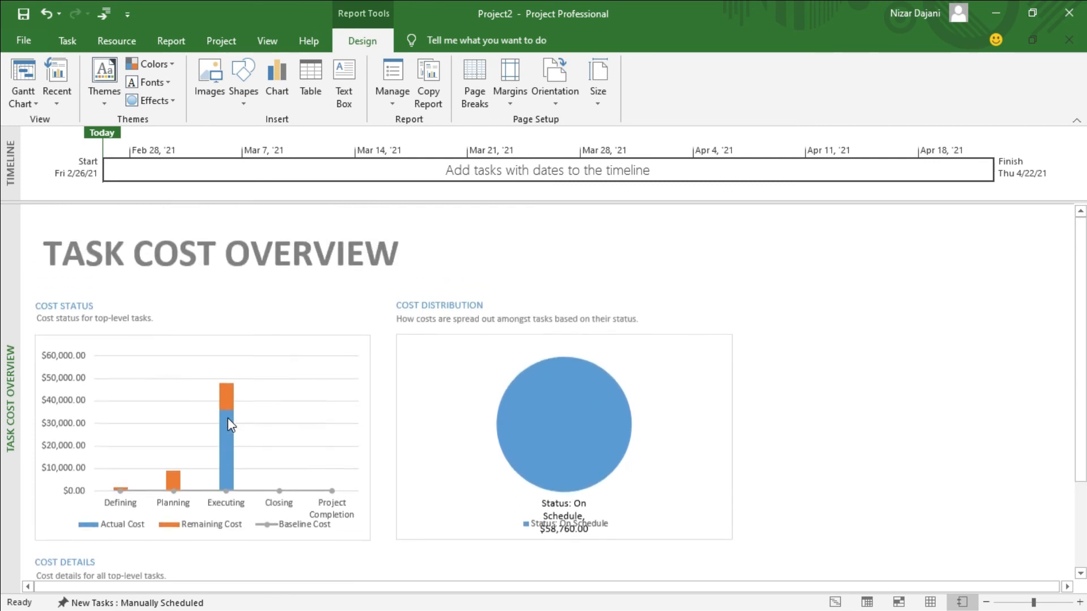